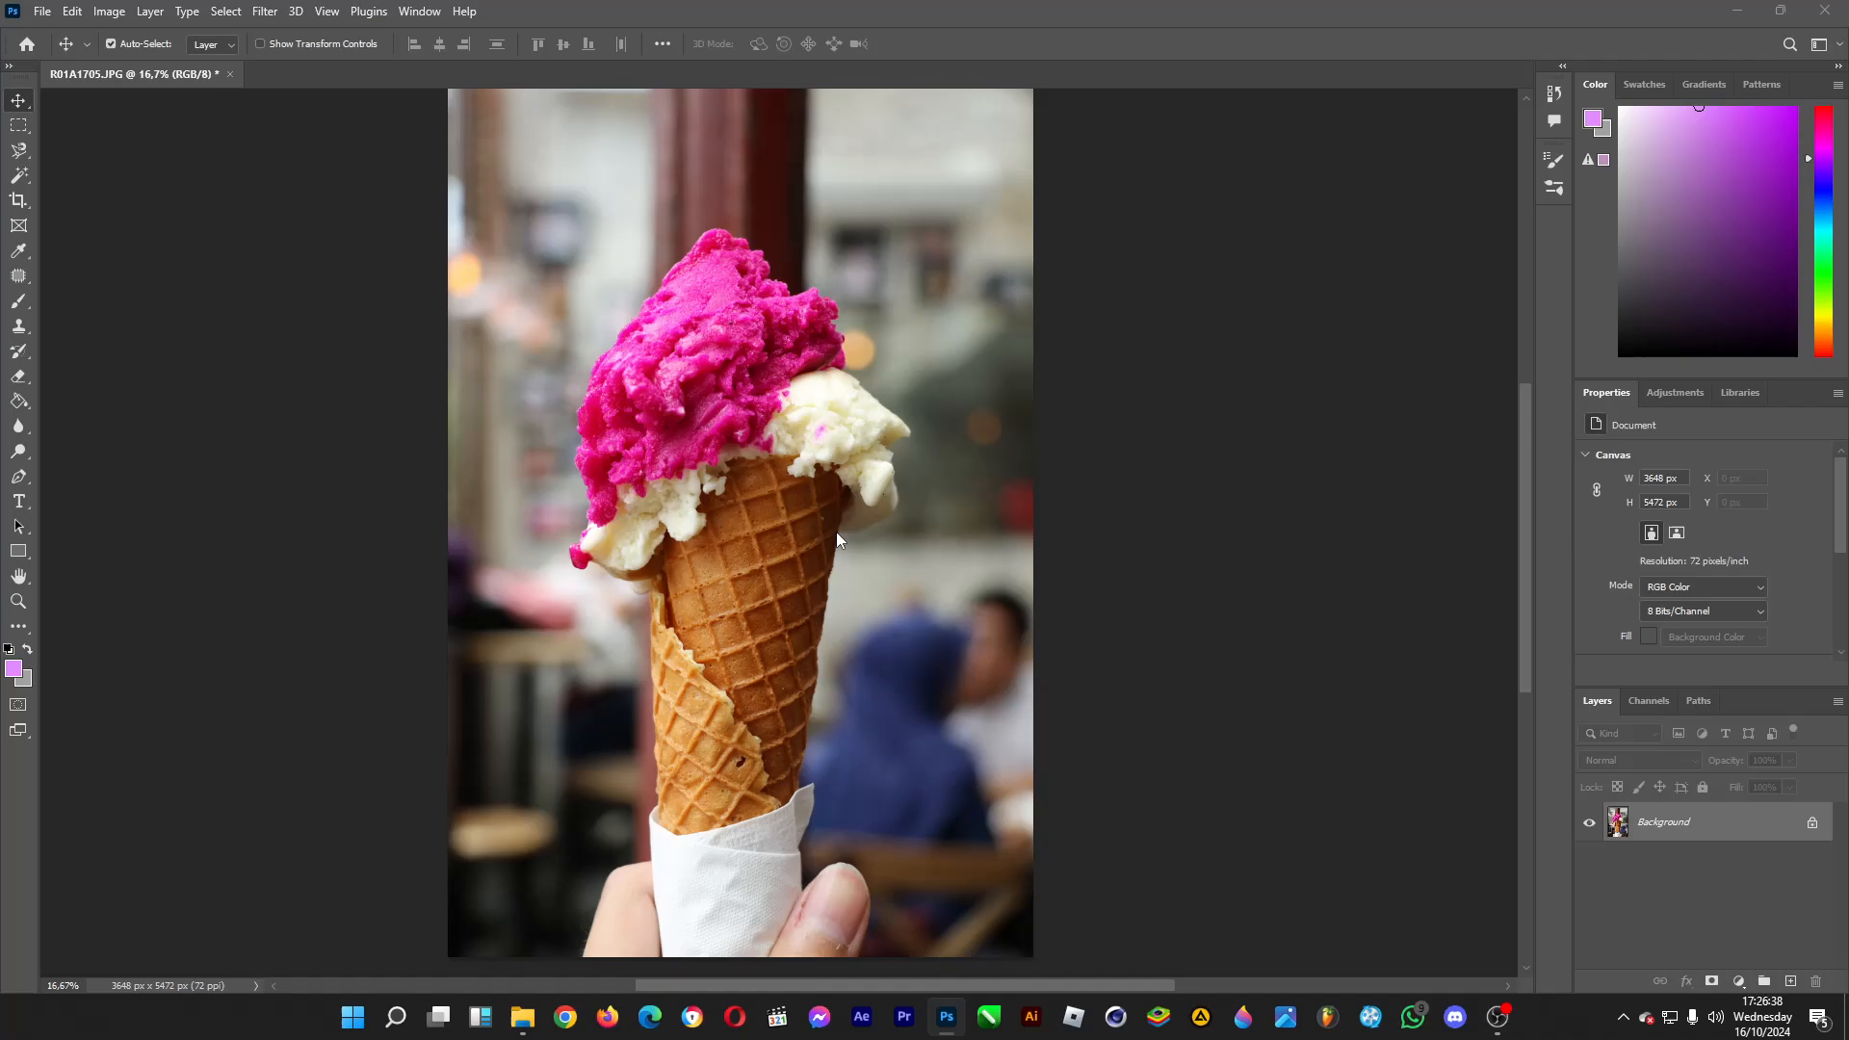
# Convert the locked Background into a regular layer named Layer 0, keeping Normal mode and 100% opacity.
pyautogui.click(1714, 821)
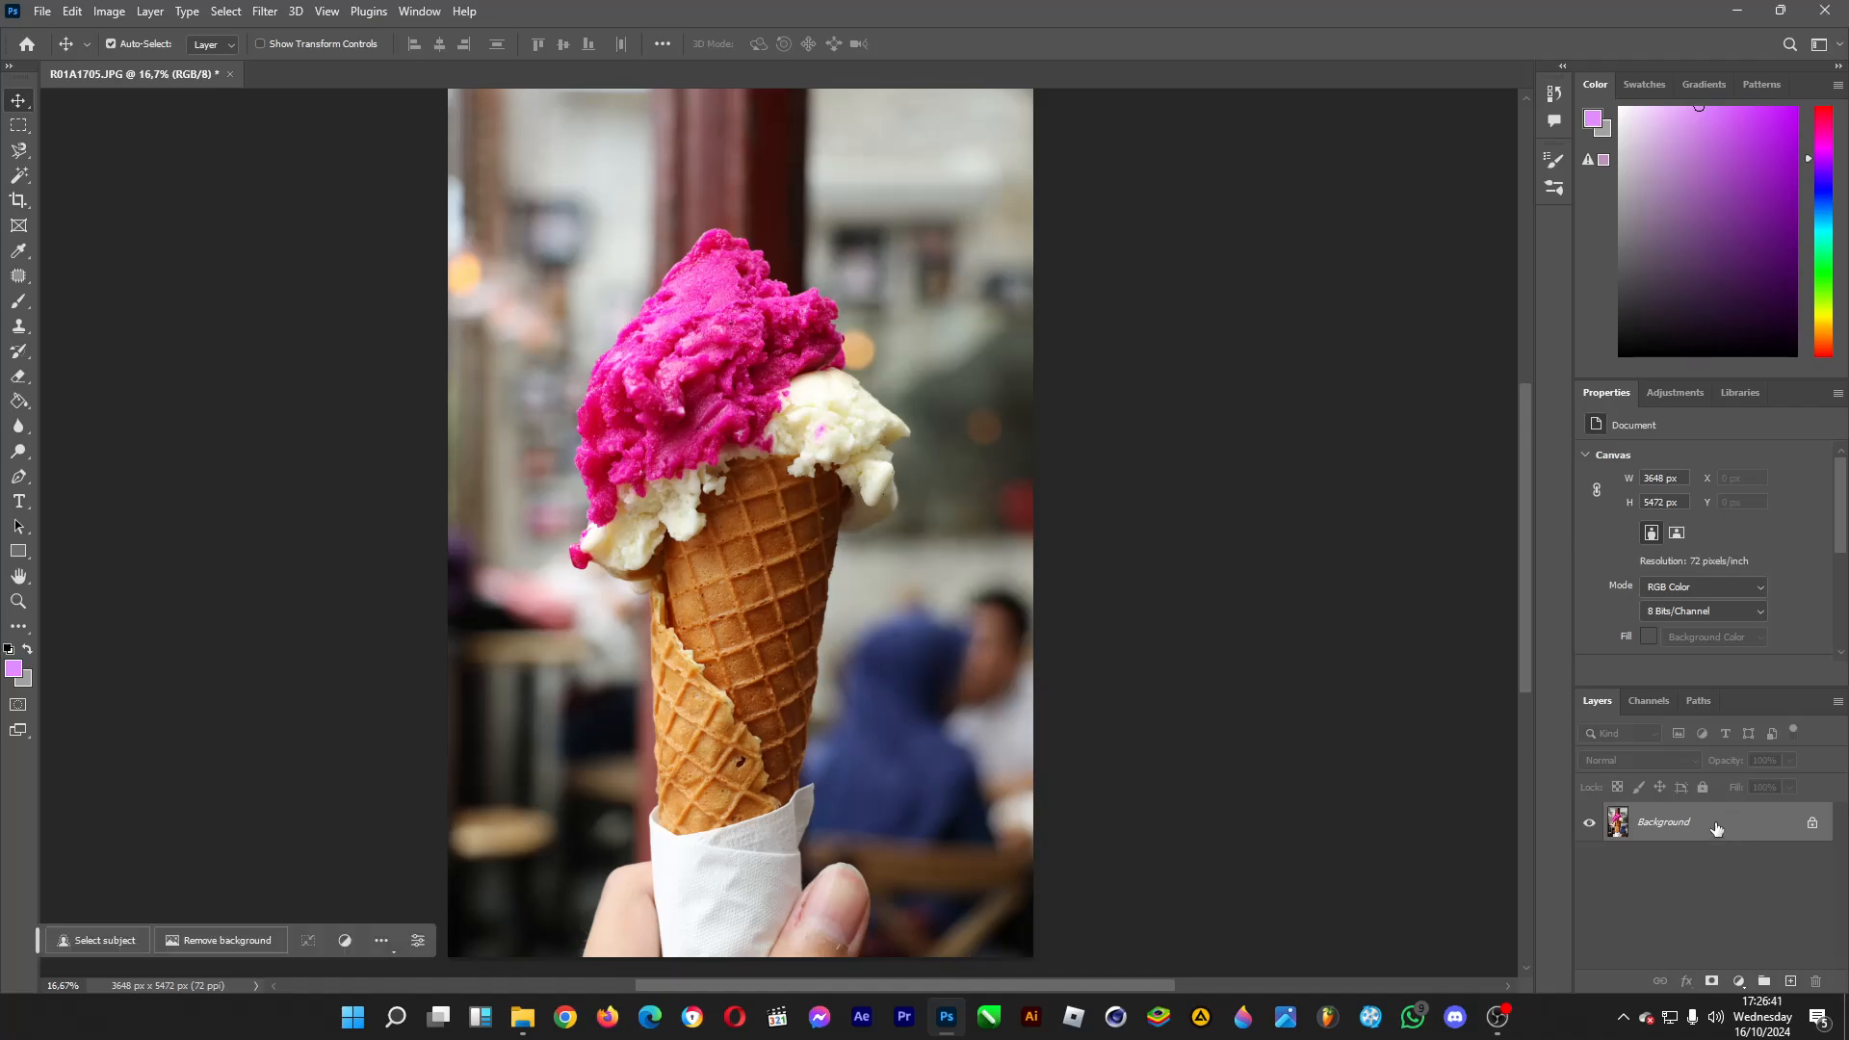
pyautogui.doubleClick(1715, 824)
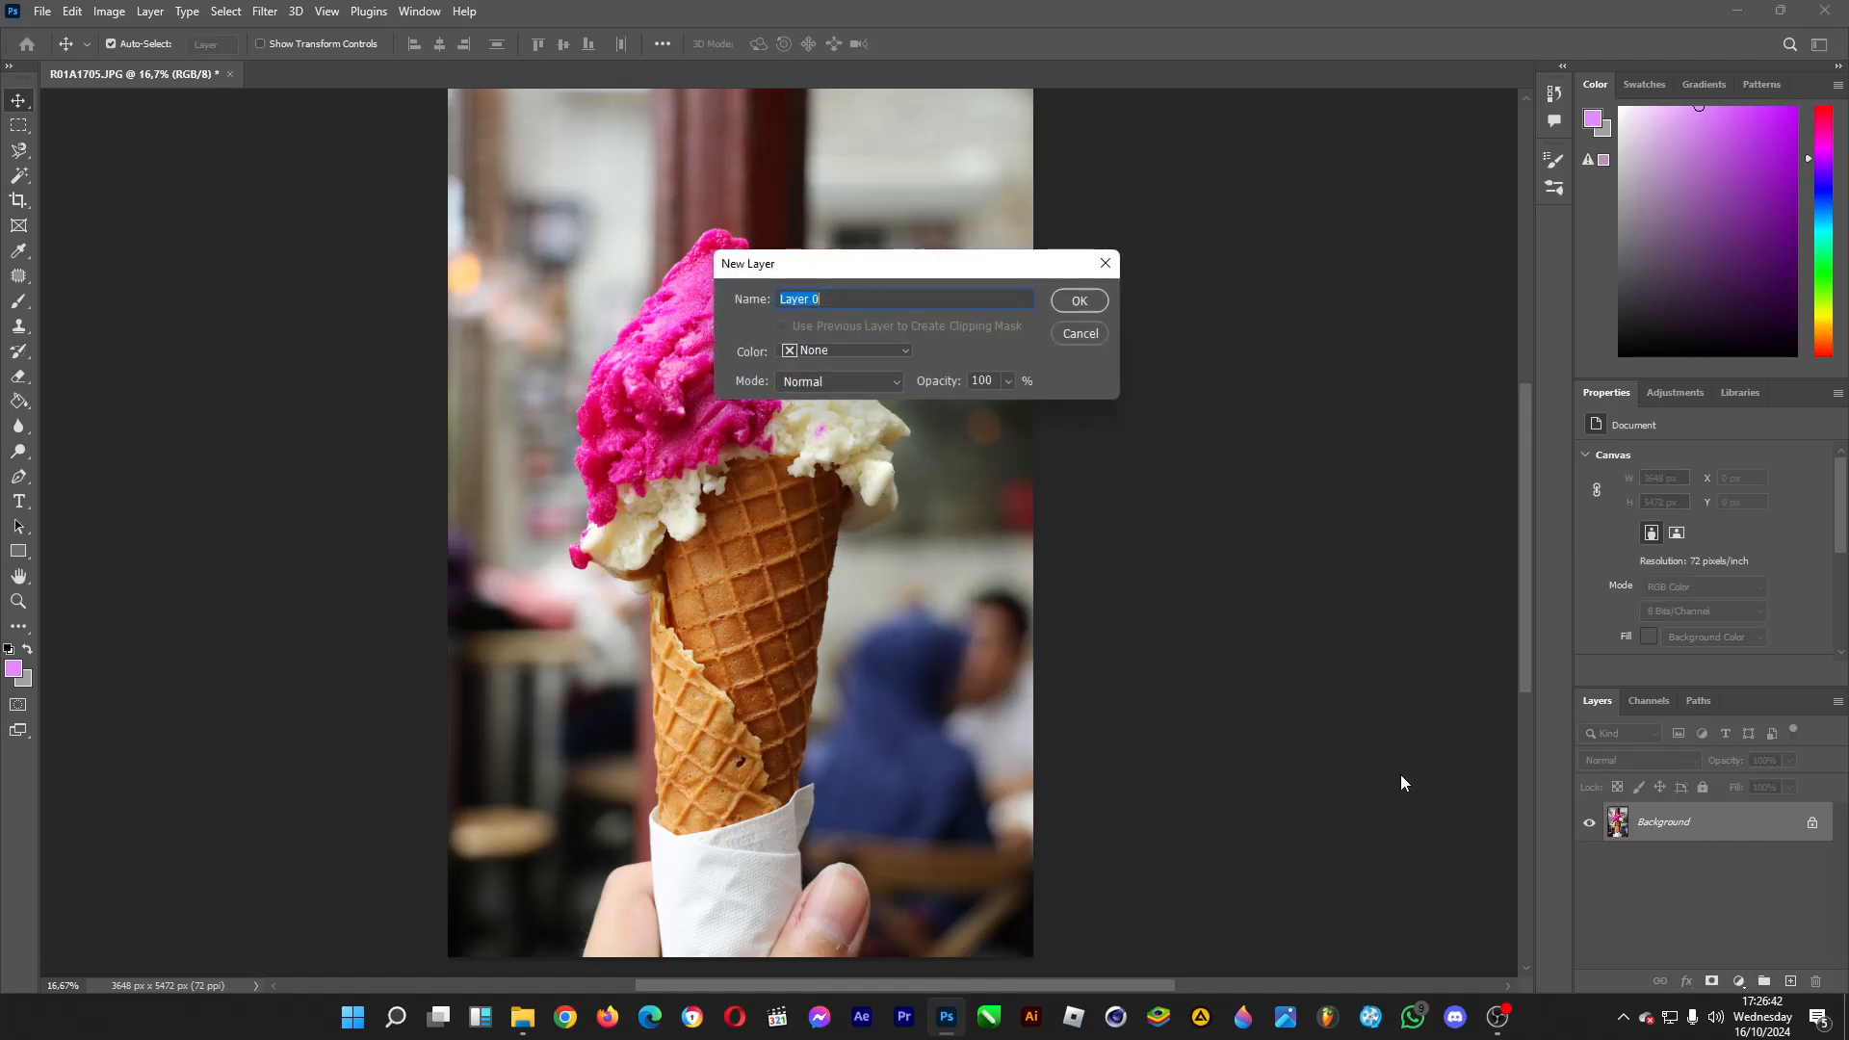
pyautogui.click(1078, 301)
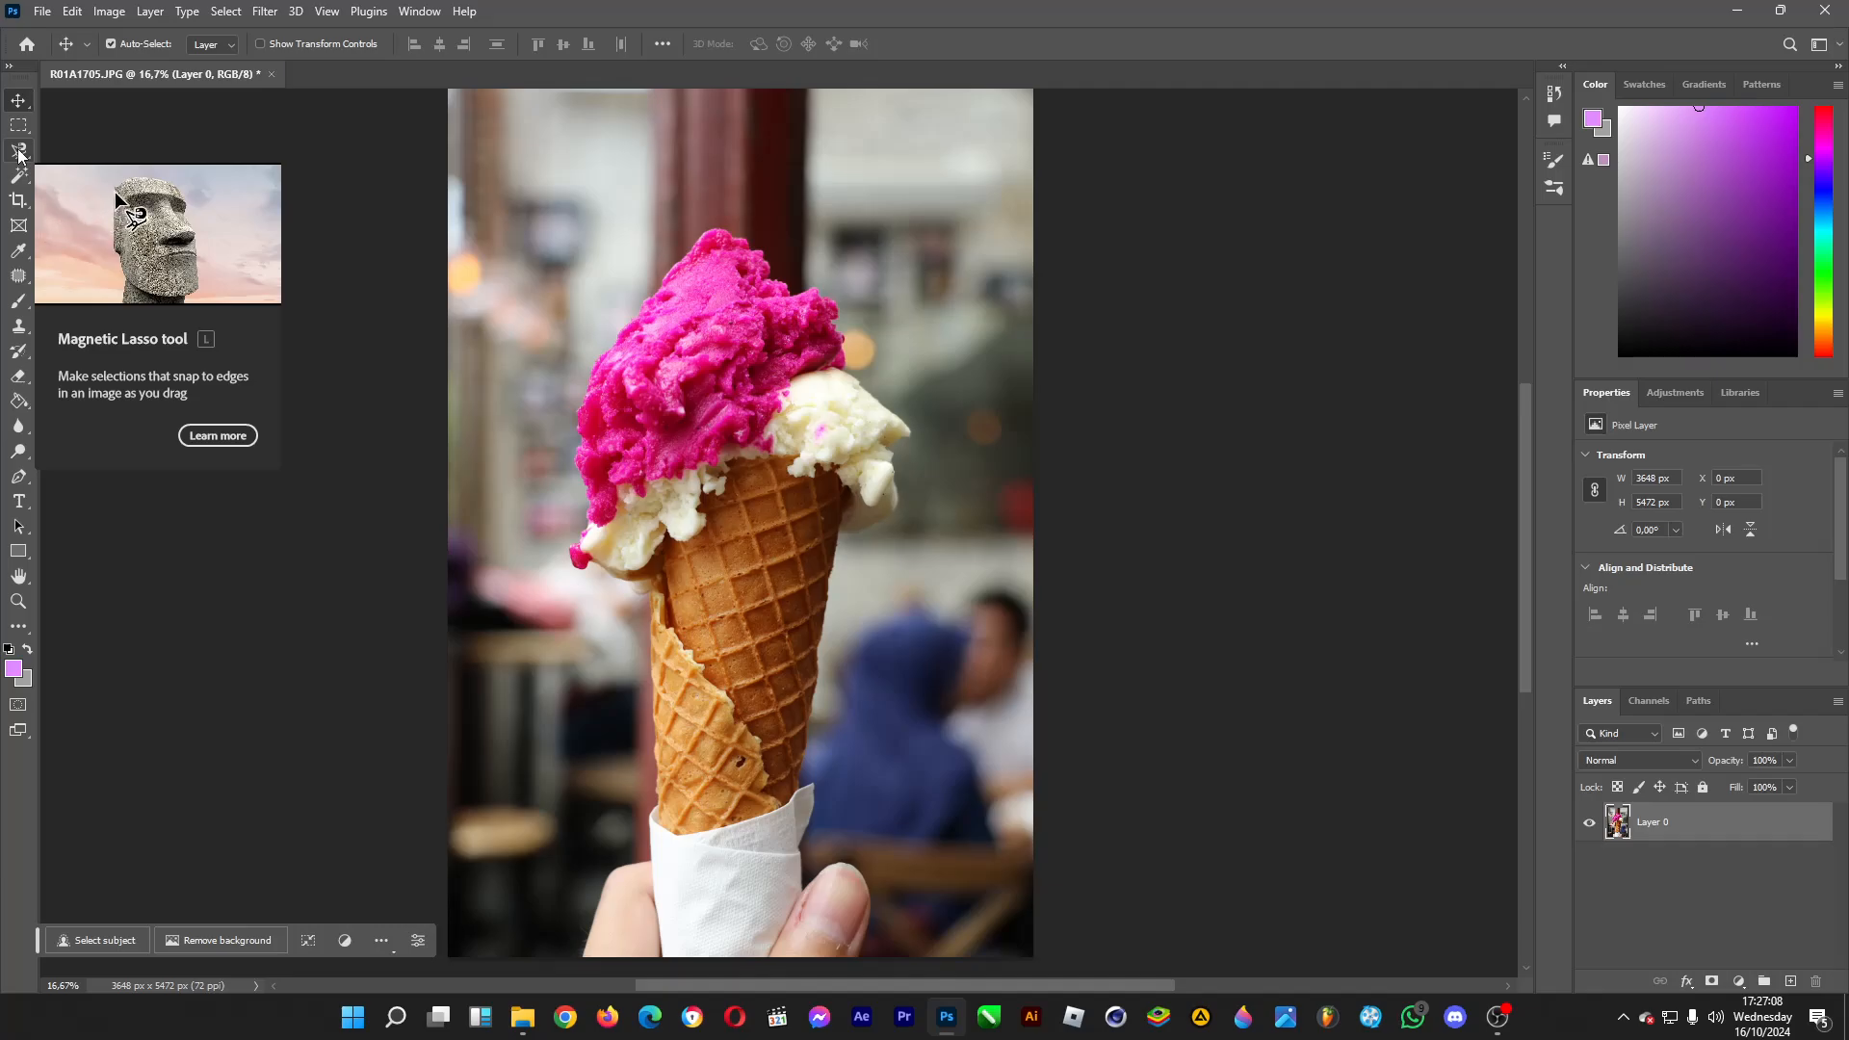
# Trace around the ice cream cone and the fingers with the Magnetic Lasso tool and close the selection.
pyautogui.click(18, 152)
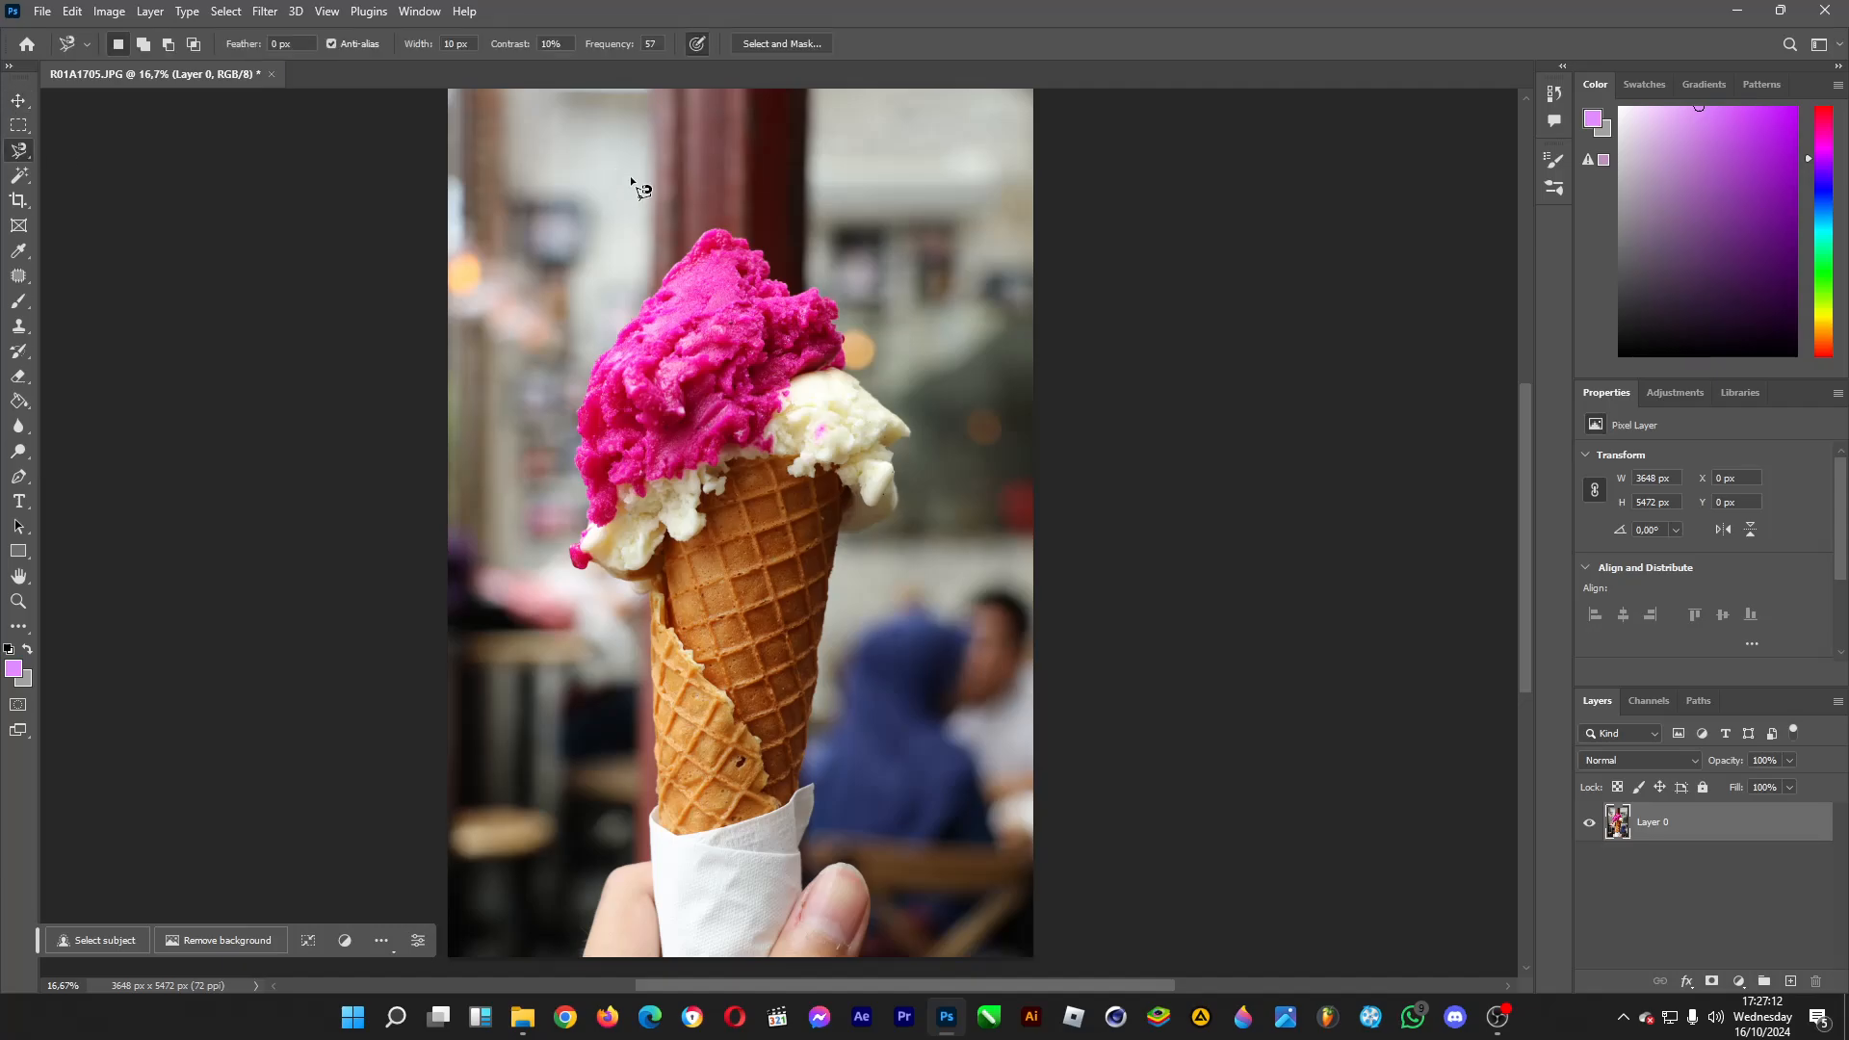
pyautogui.click(658, 288)
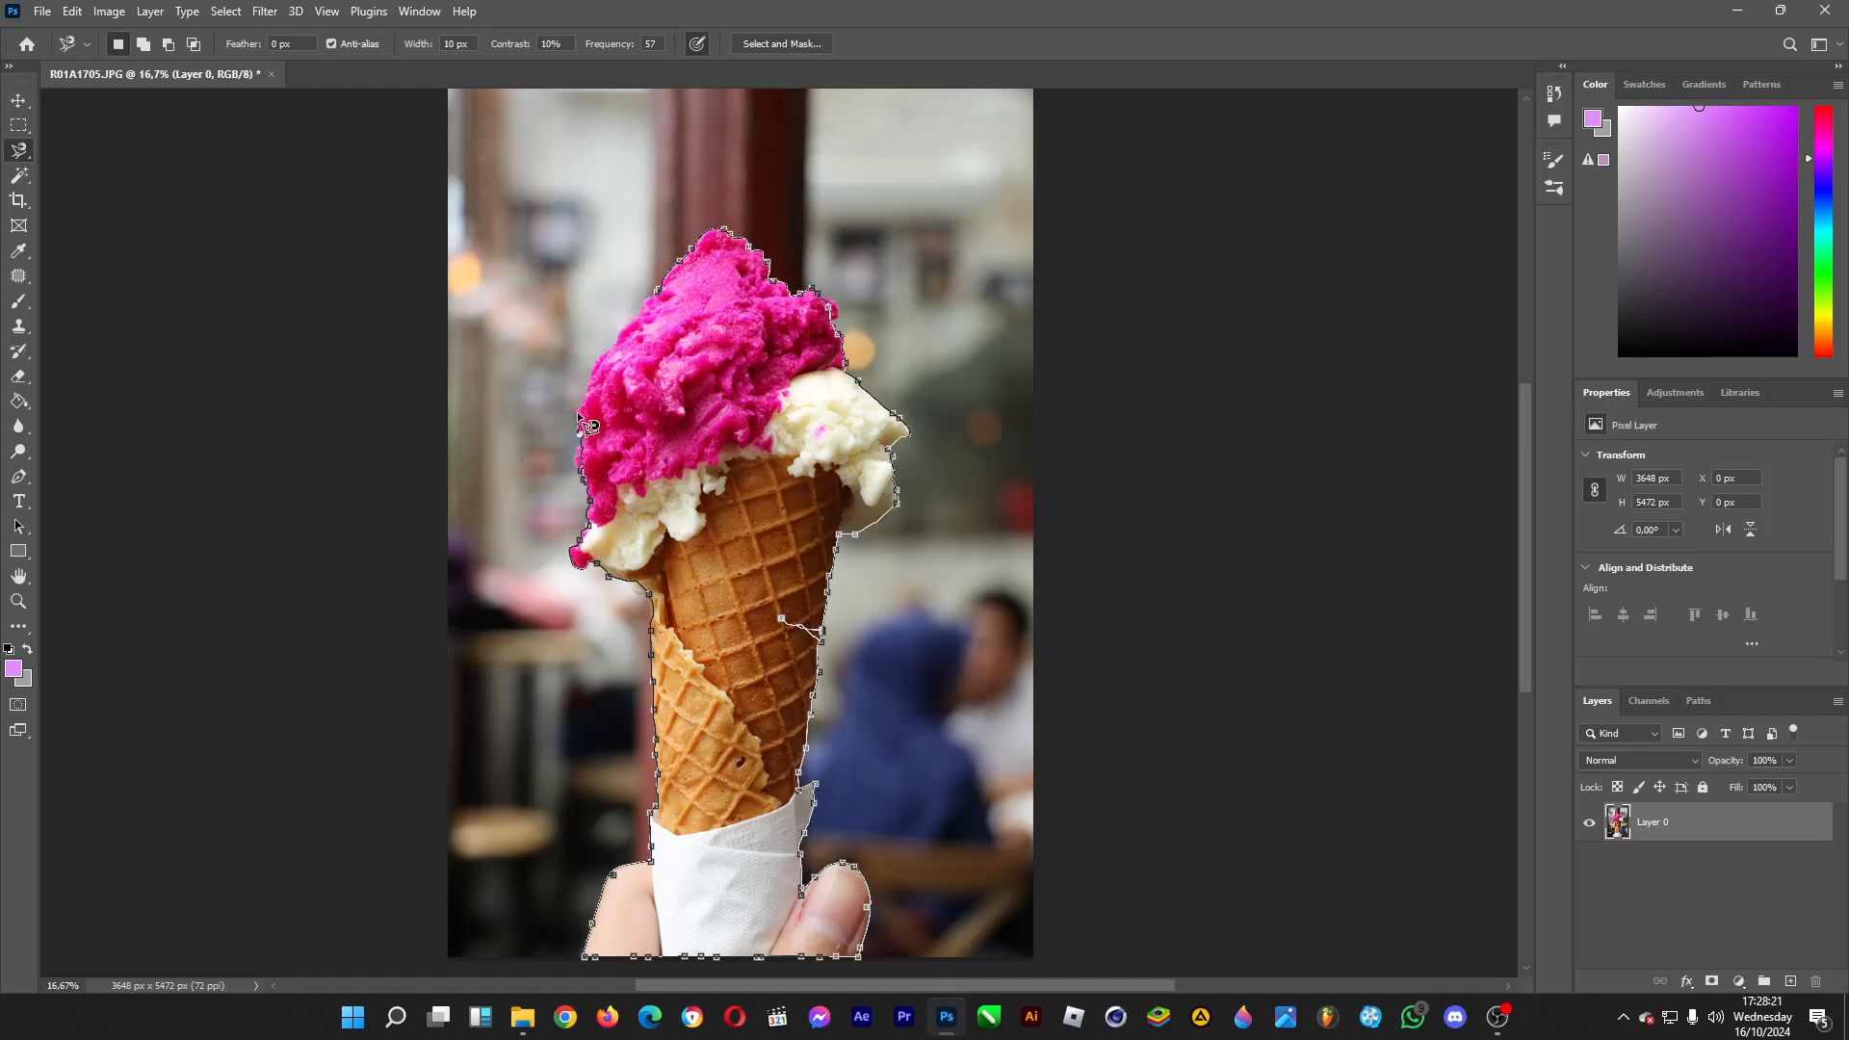
pyautogui.click(659, 295)
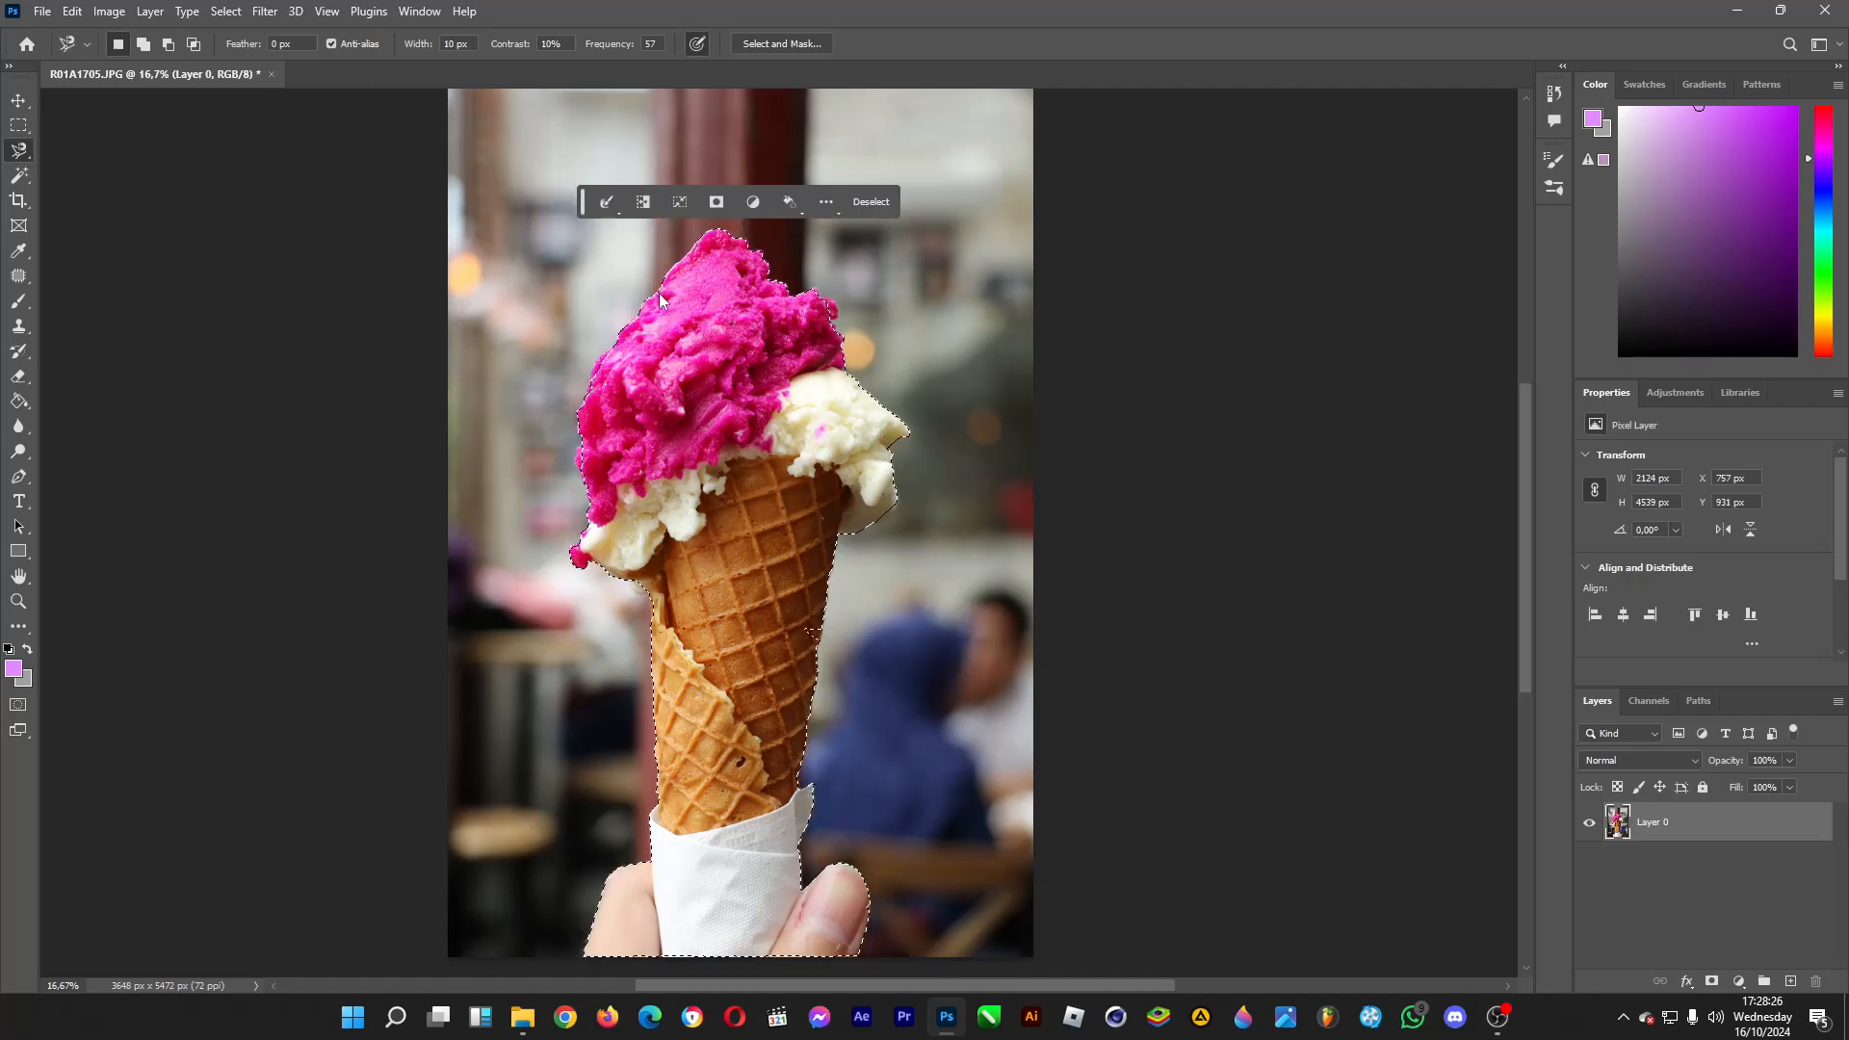
# Add the missed edge areas of the pink scoop, white scoop and waffle cone to the lasso selection.
pyautogui.press('shift')
pyautogui.click(617, 348)
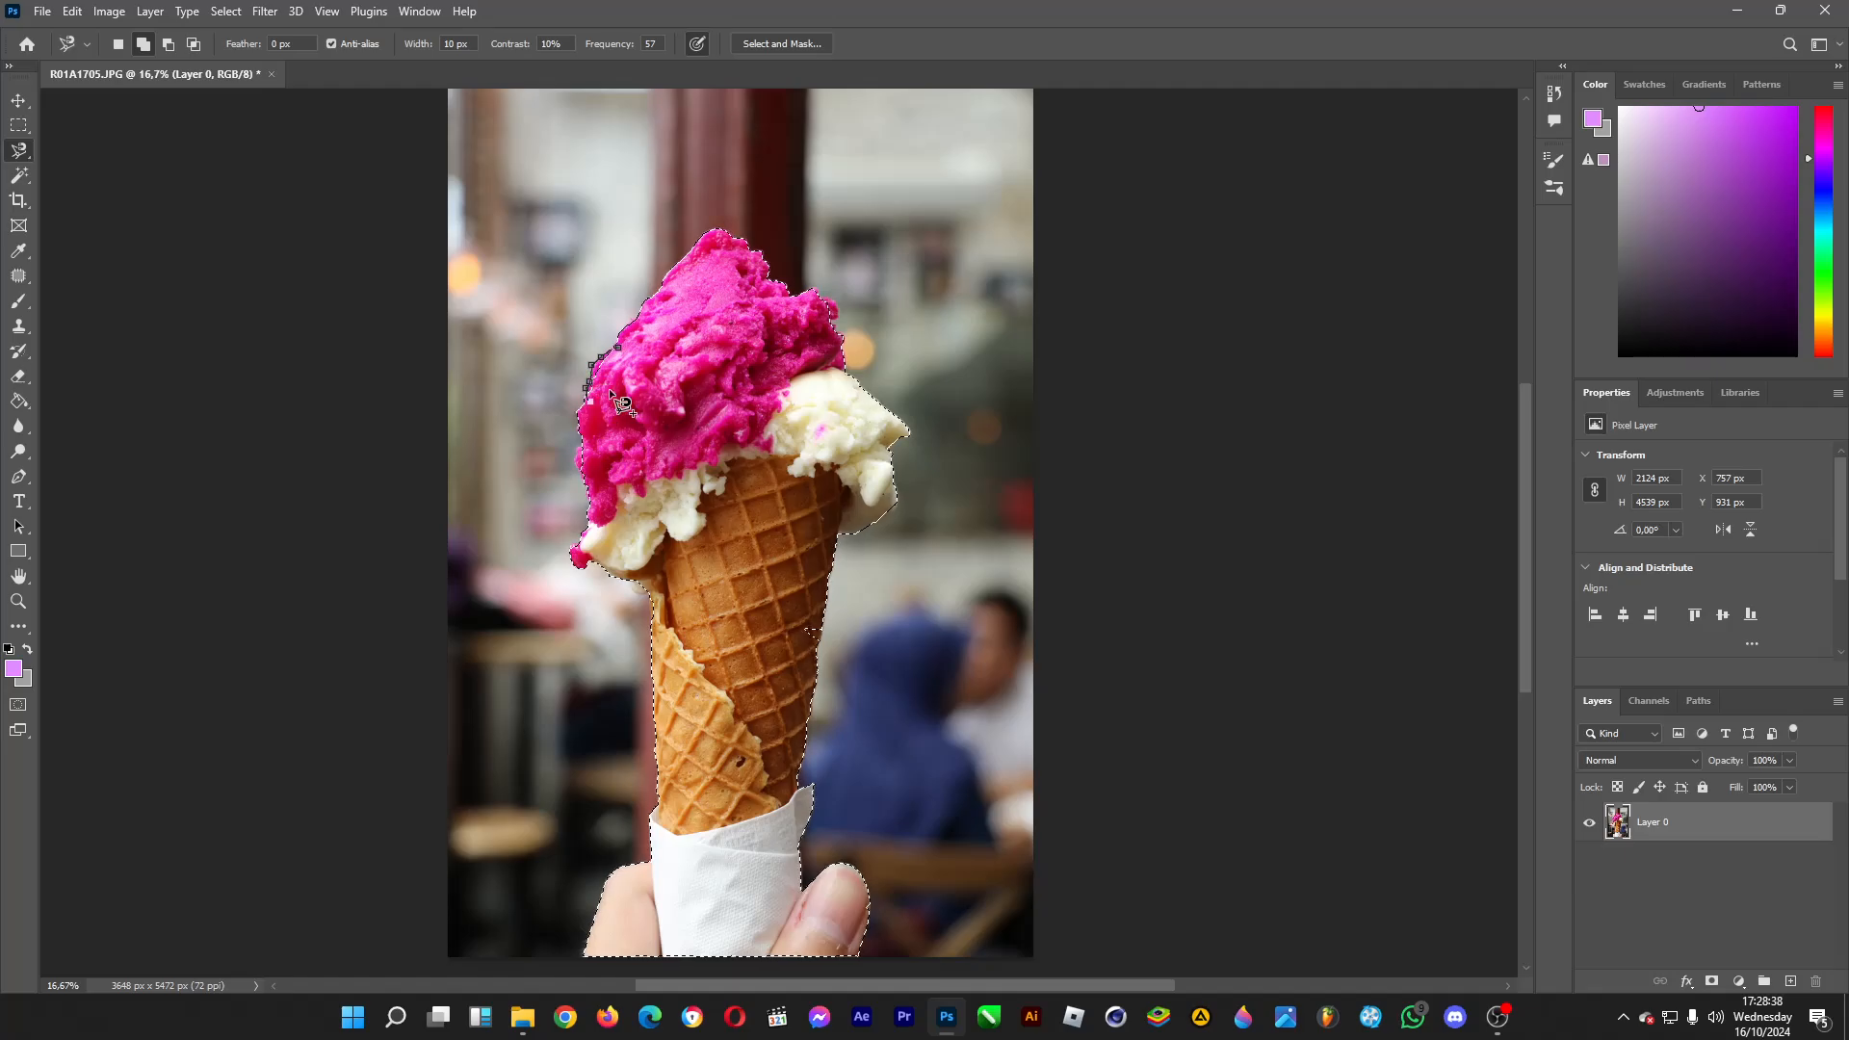
pyautogui.doubleClick(633, 364)
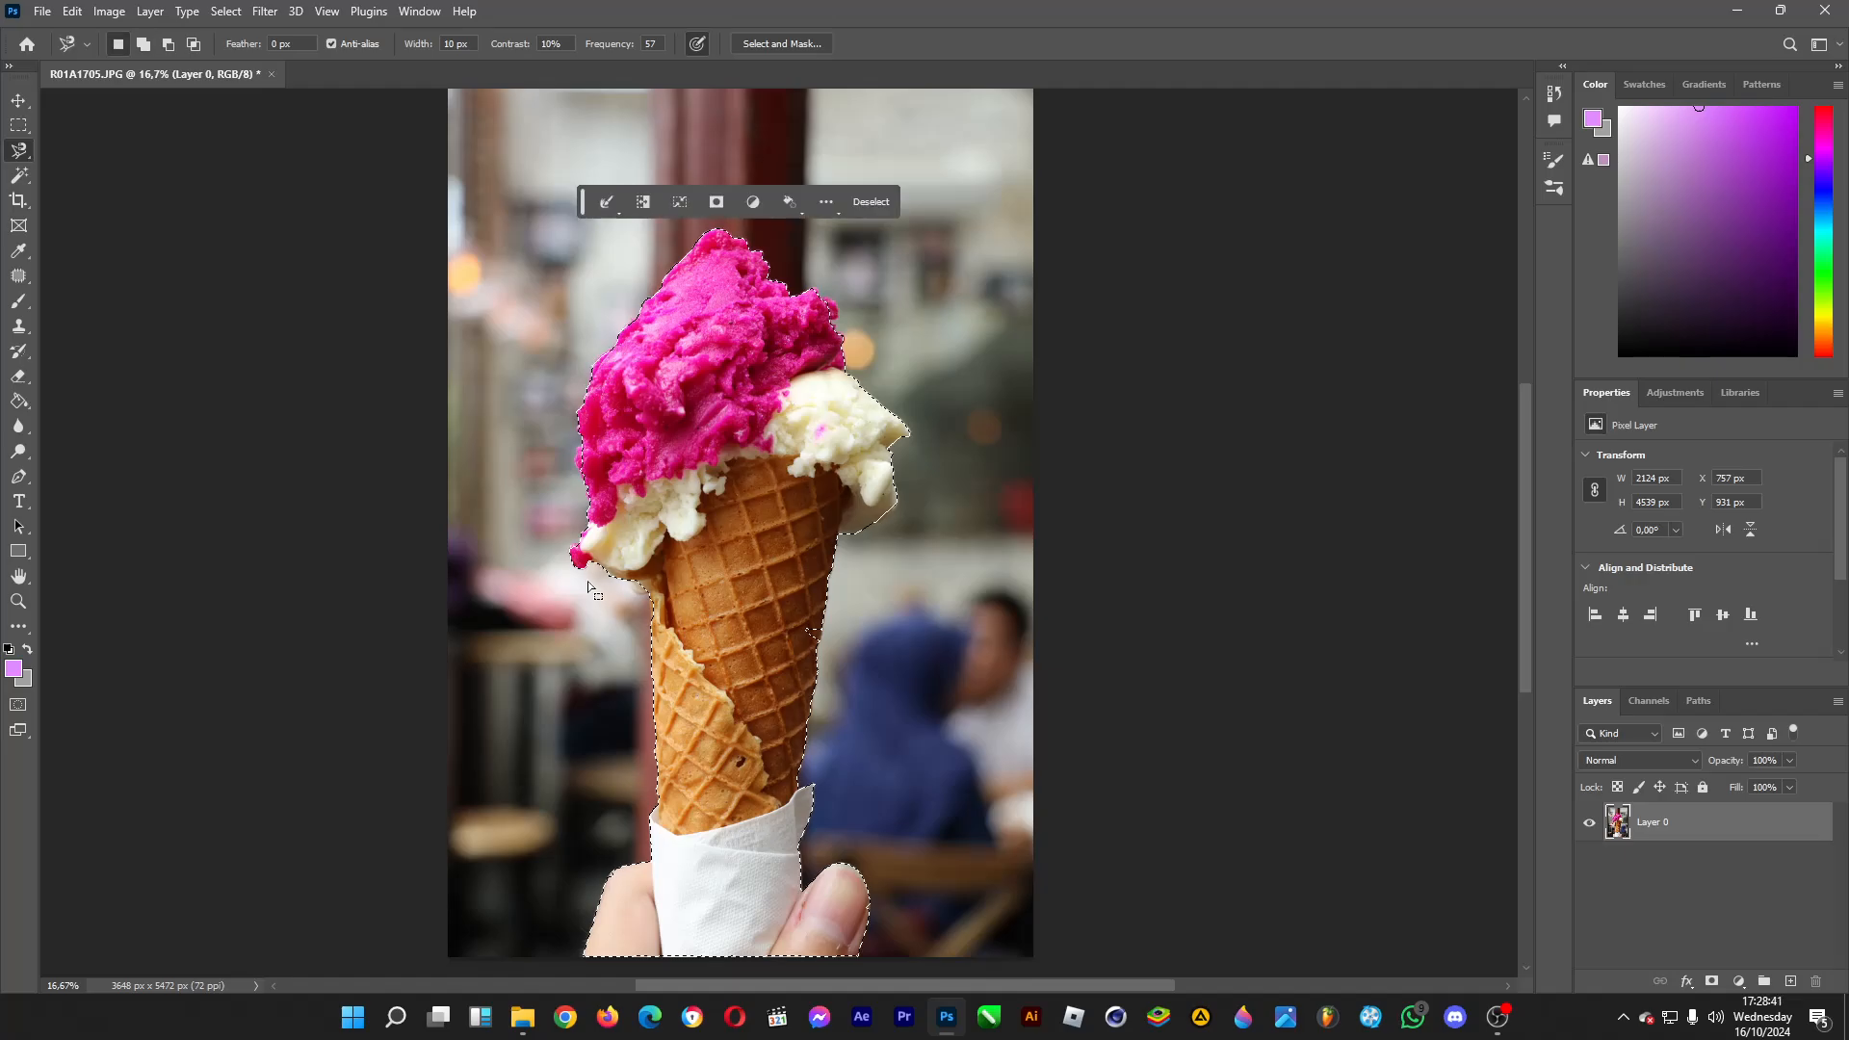
pyautogui.keyDown('shift'); pyautogui.click(824, 625); pyautogui.keyUp('shift')
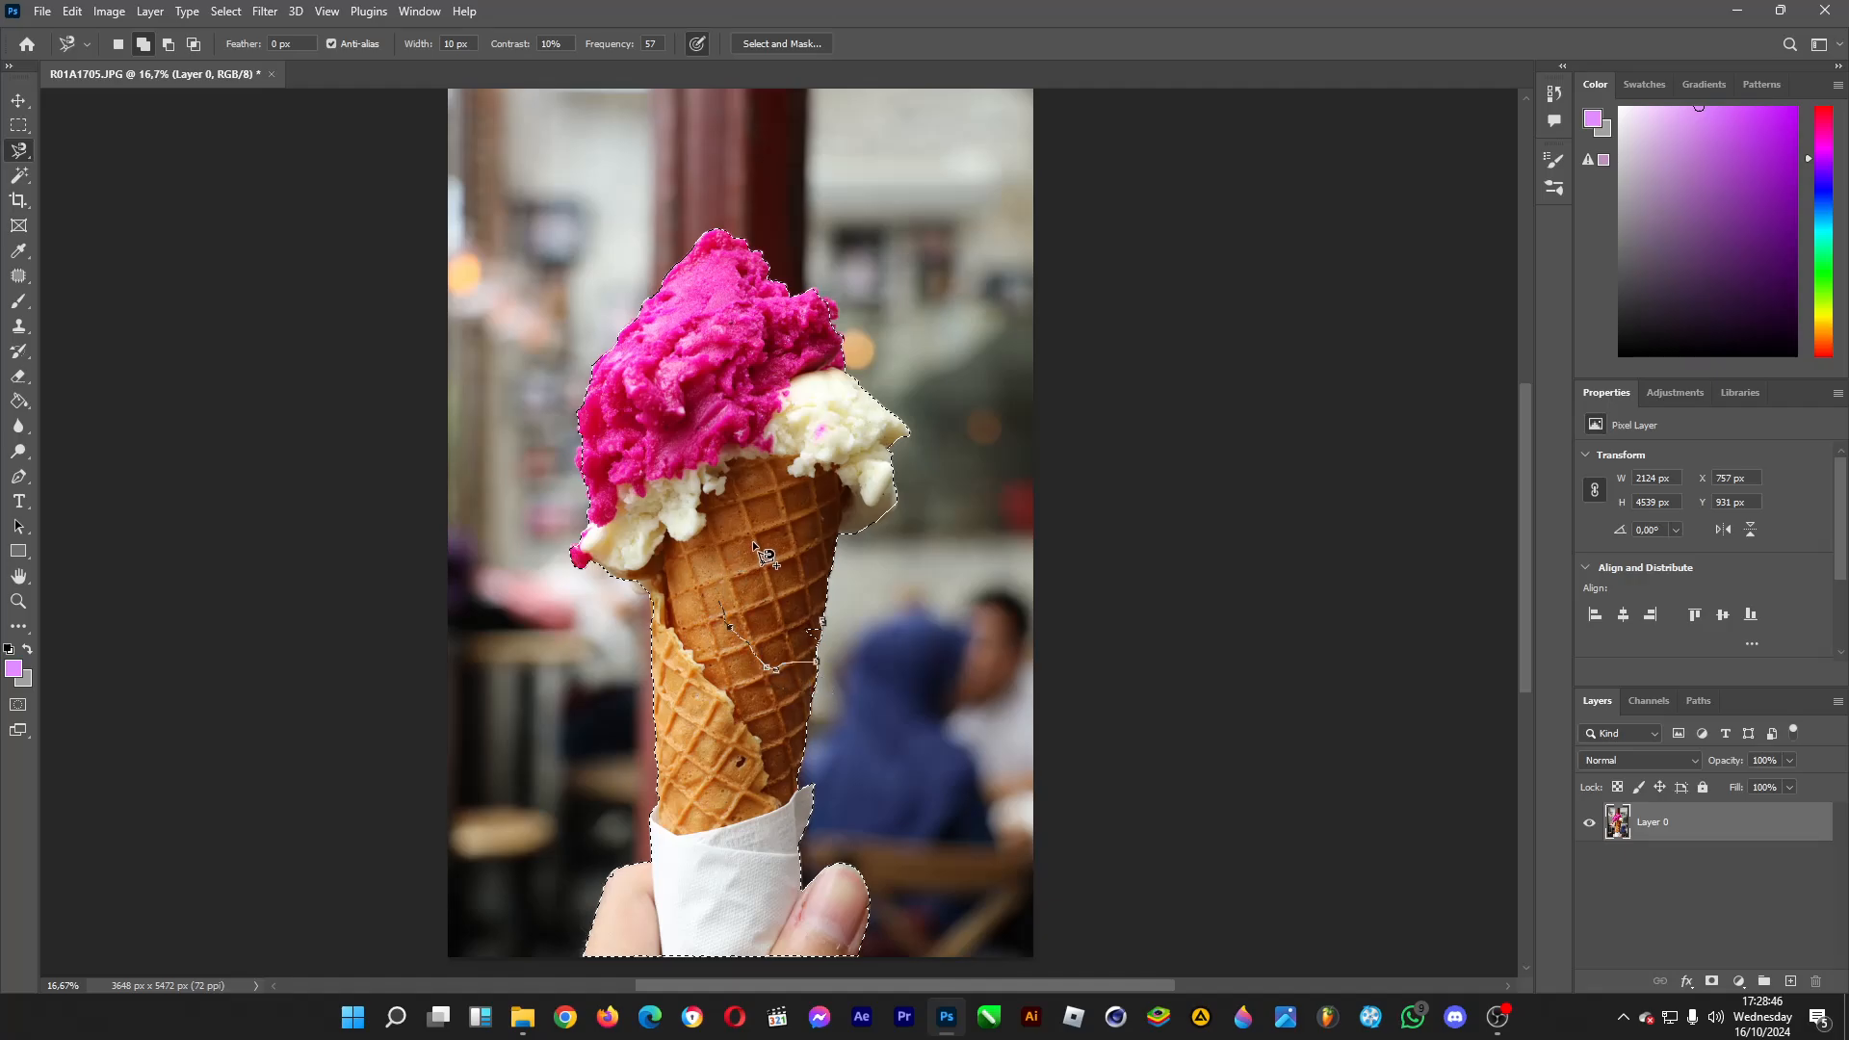
pyautogui.doubleClick(835, 634)
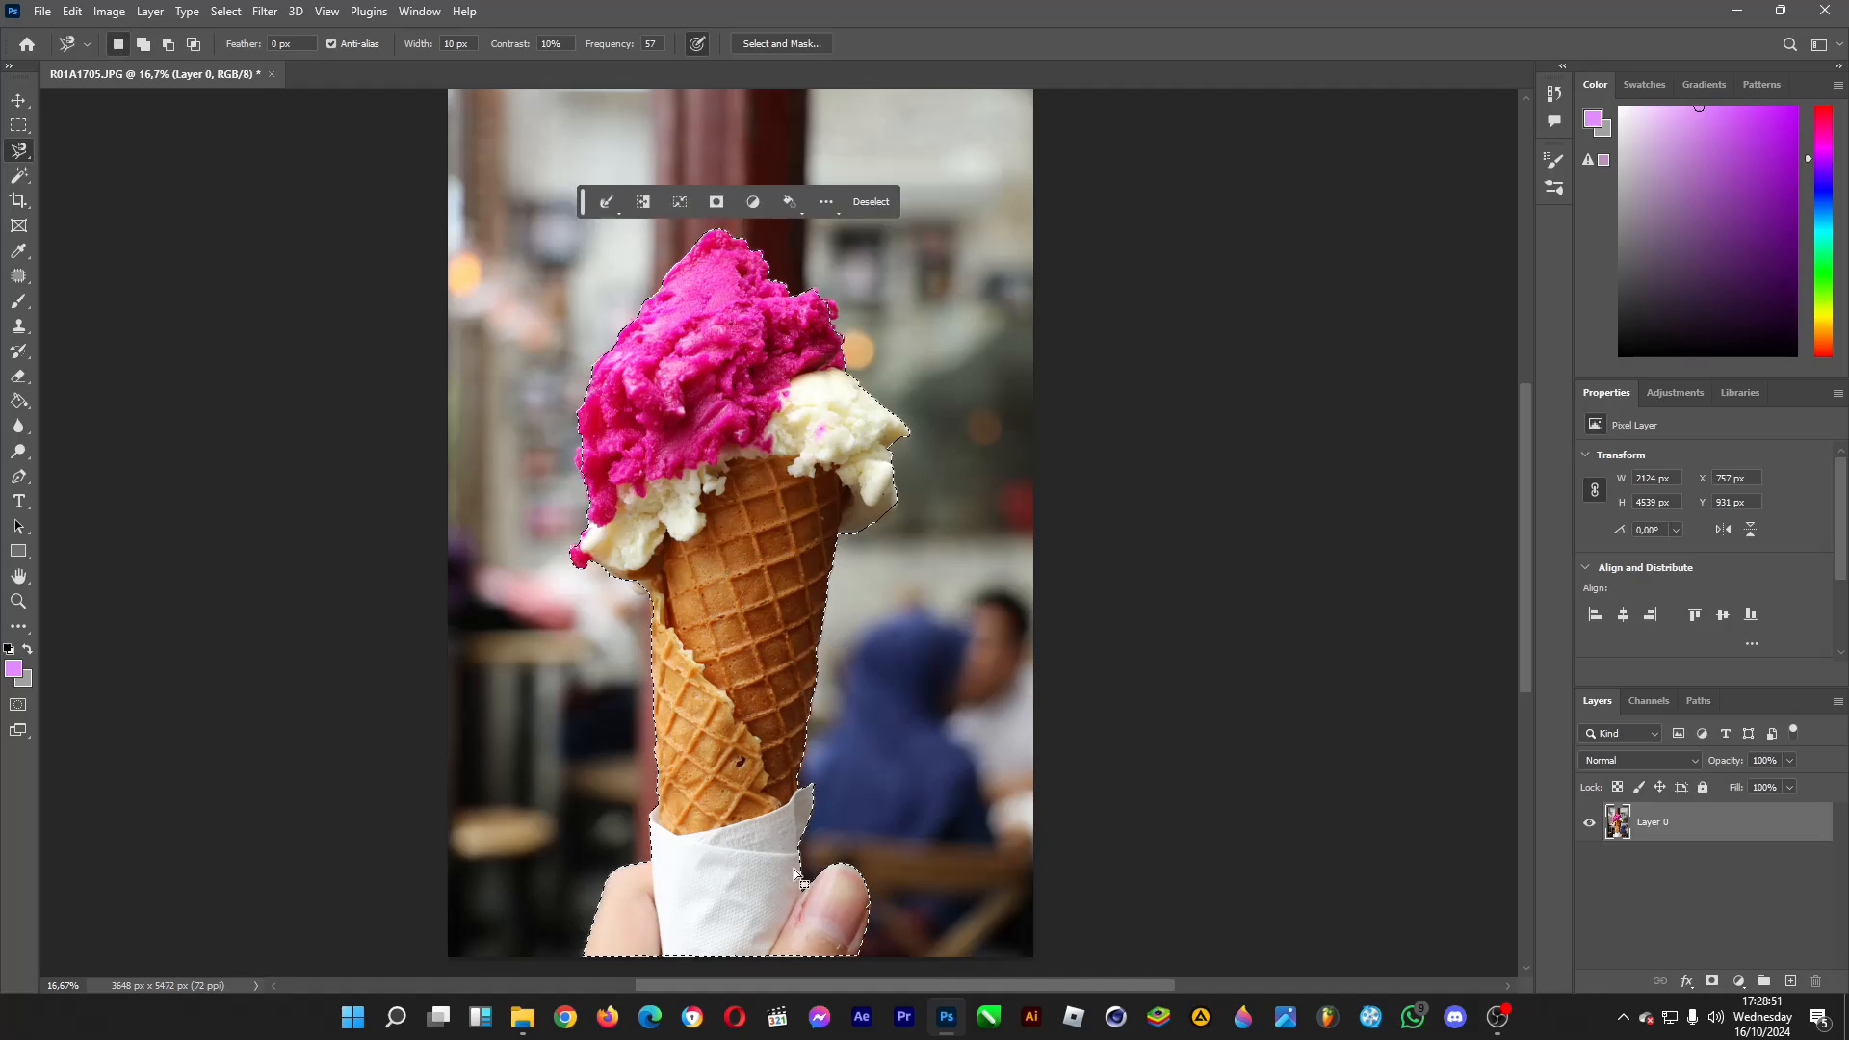
pyautogui.keyDown('shift'); pyautogui.click(872, 522); pyautogui.keyUp('shift')
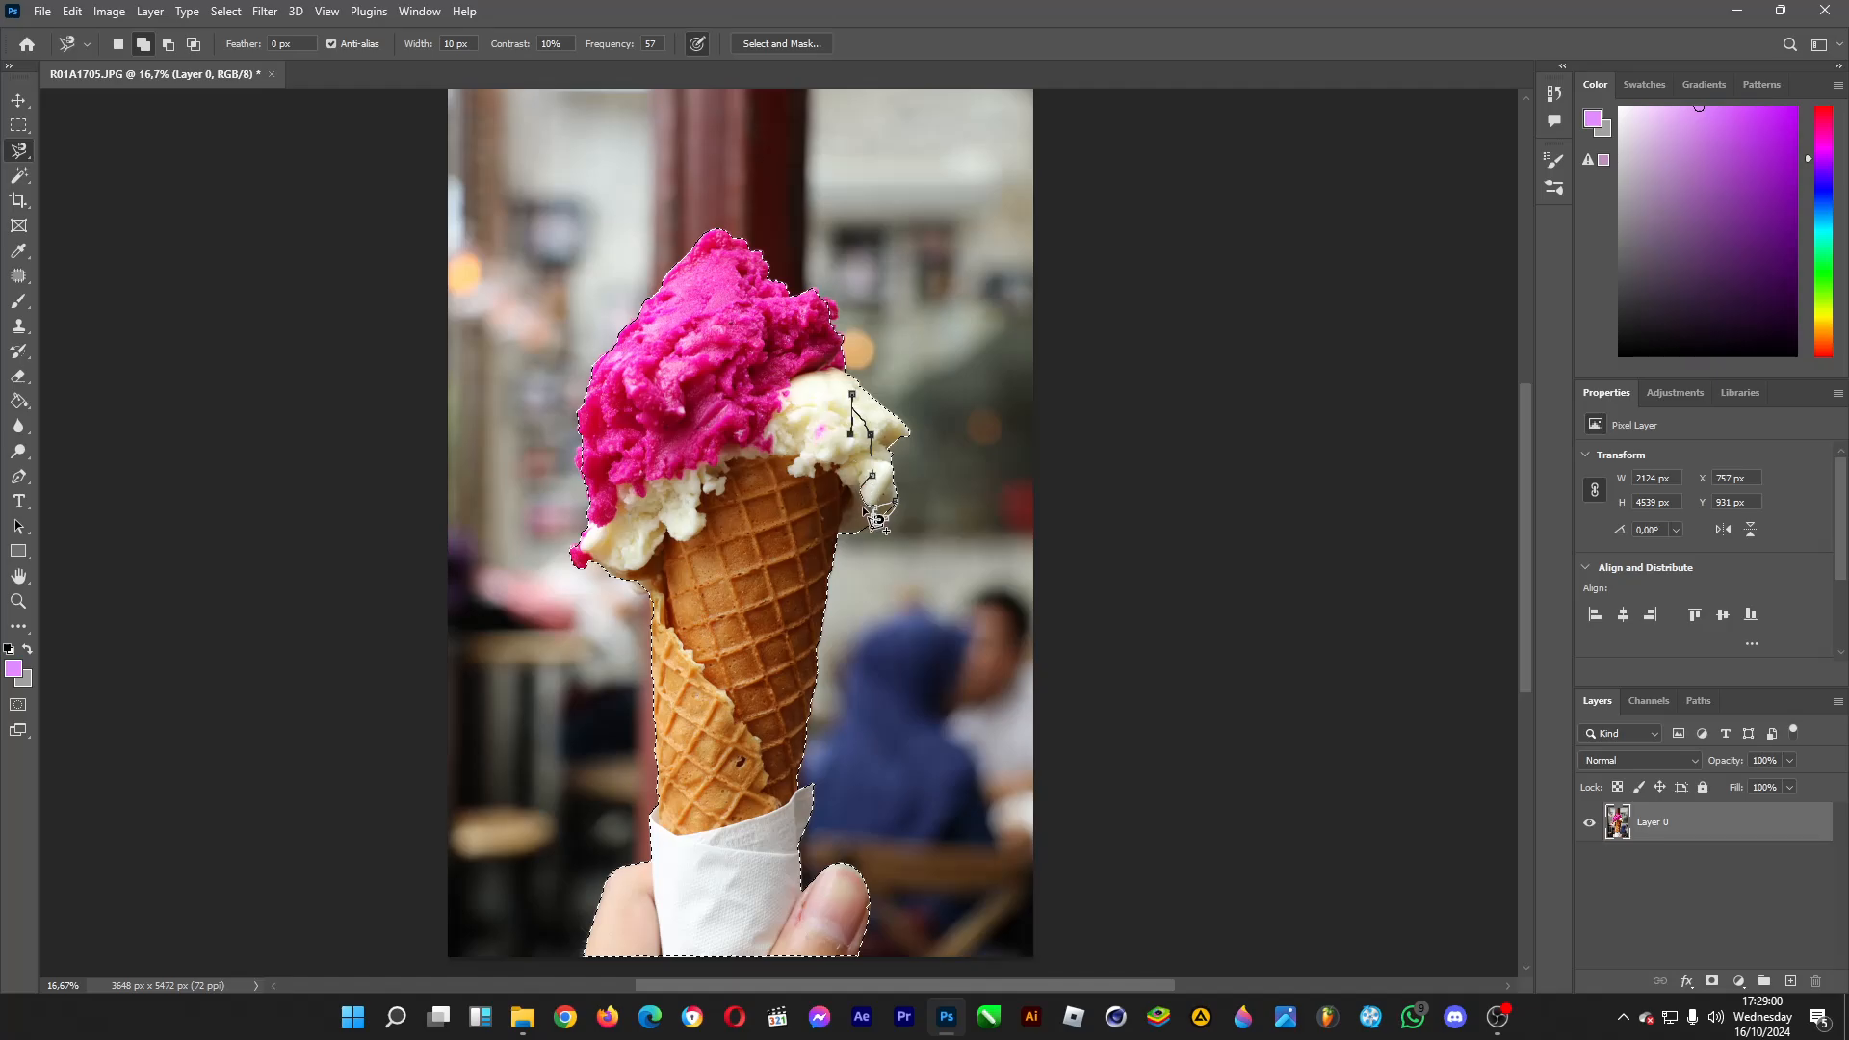
pyautogui.click(873, 523)
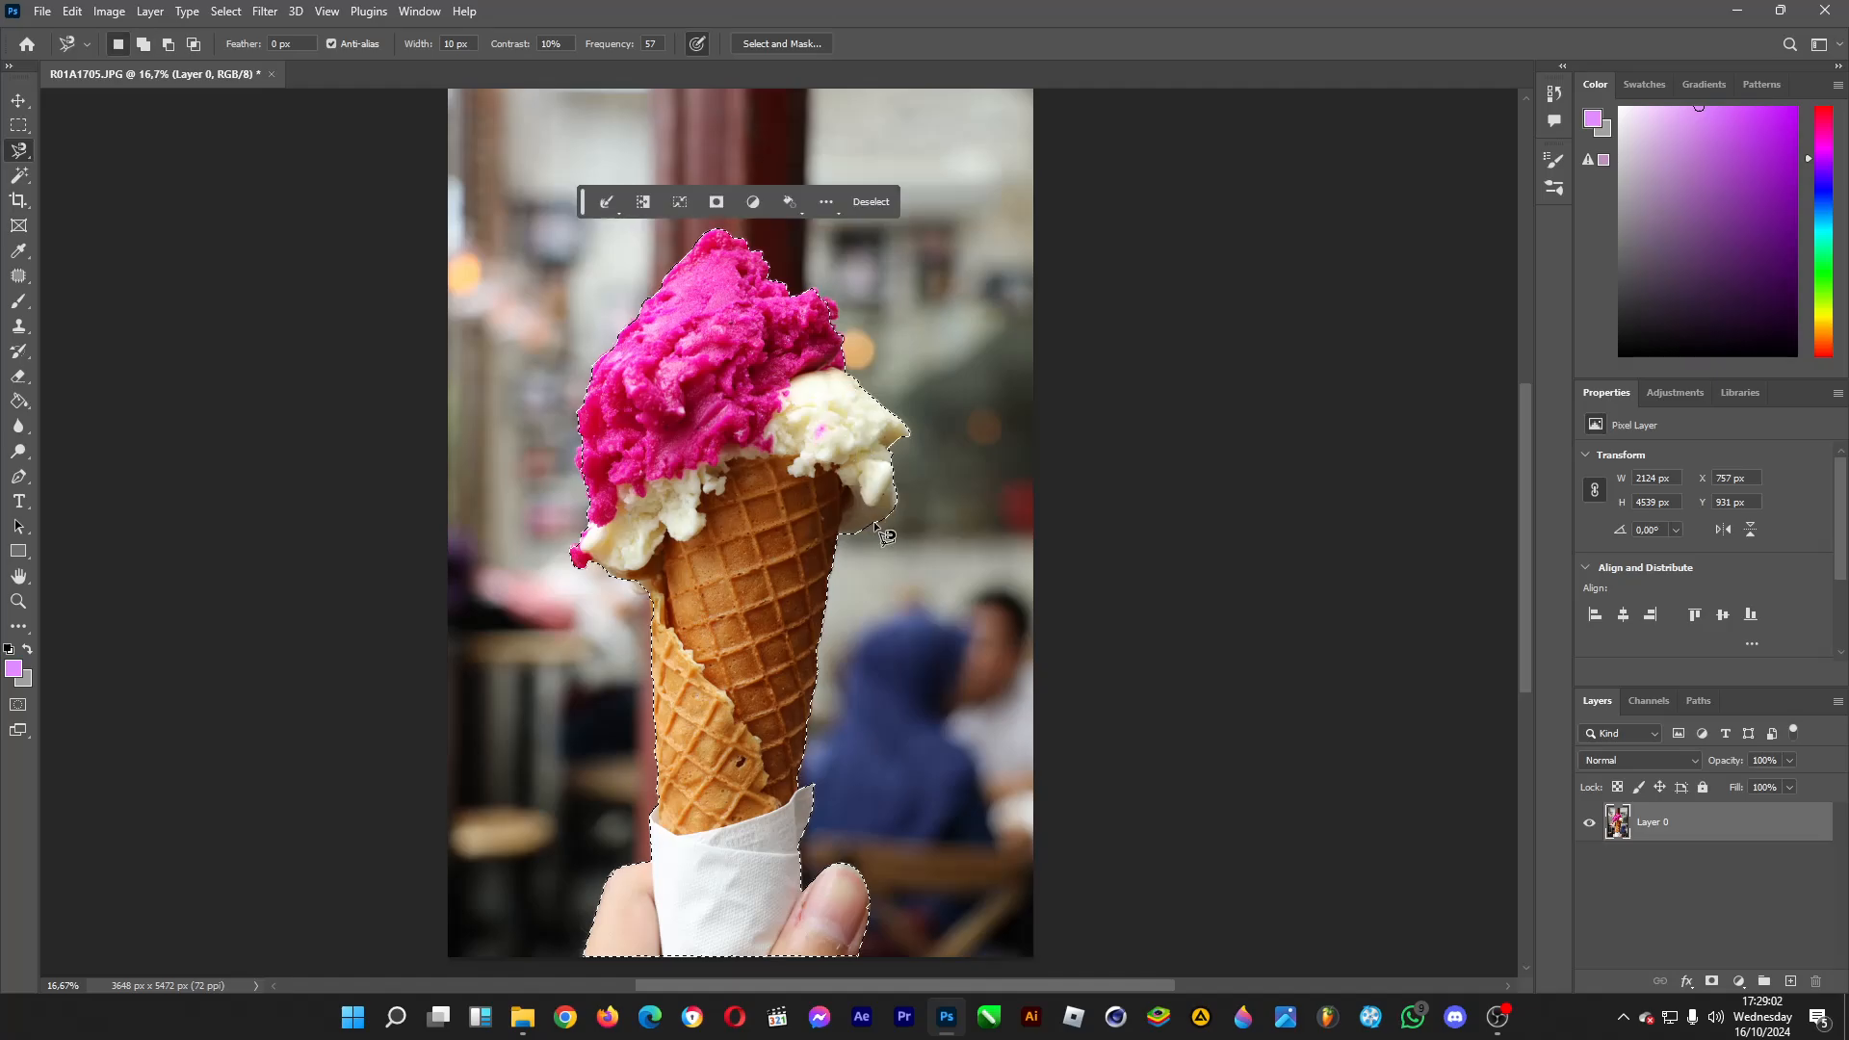
pyautogui.click(832, 320)
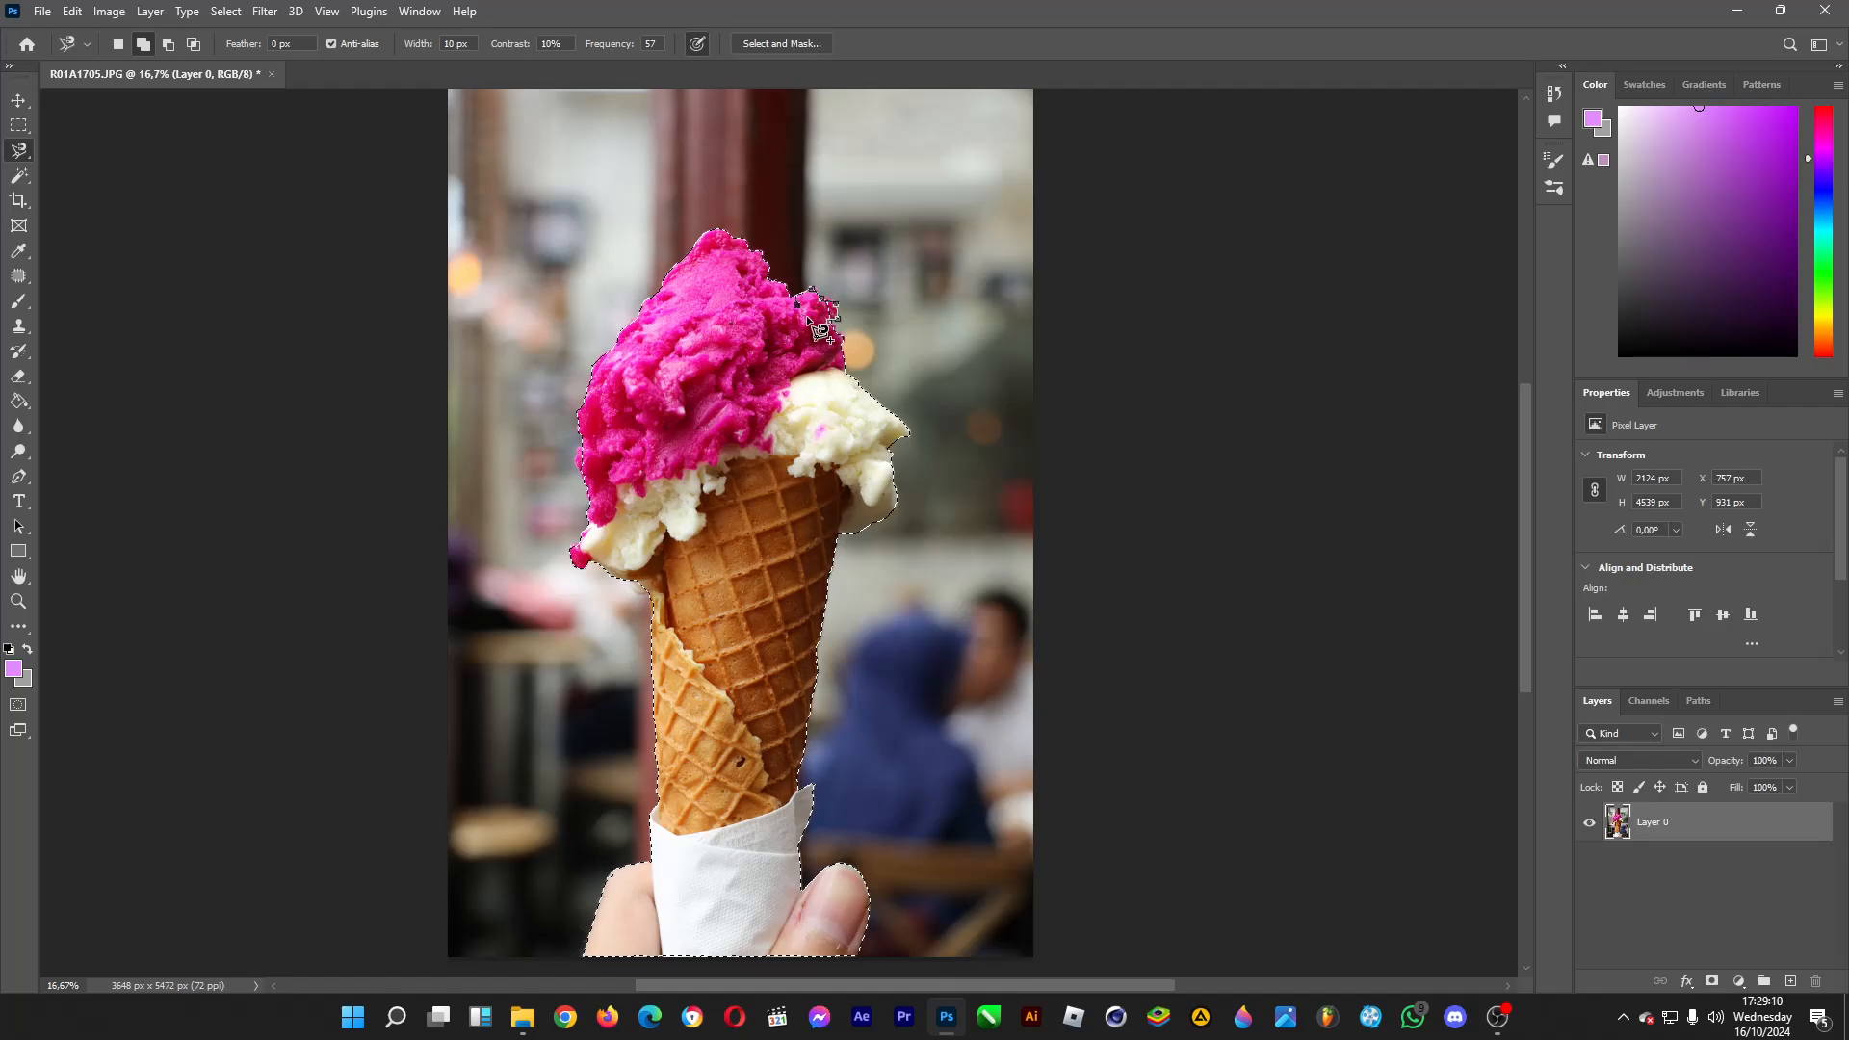
pyautogui.click(828, 321)
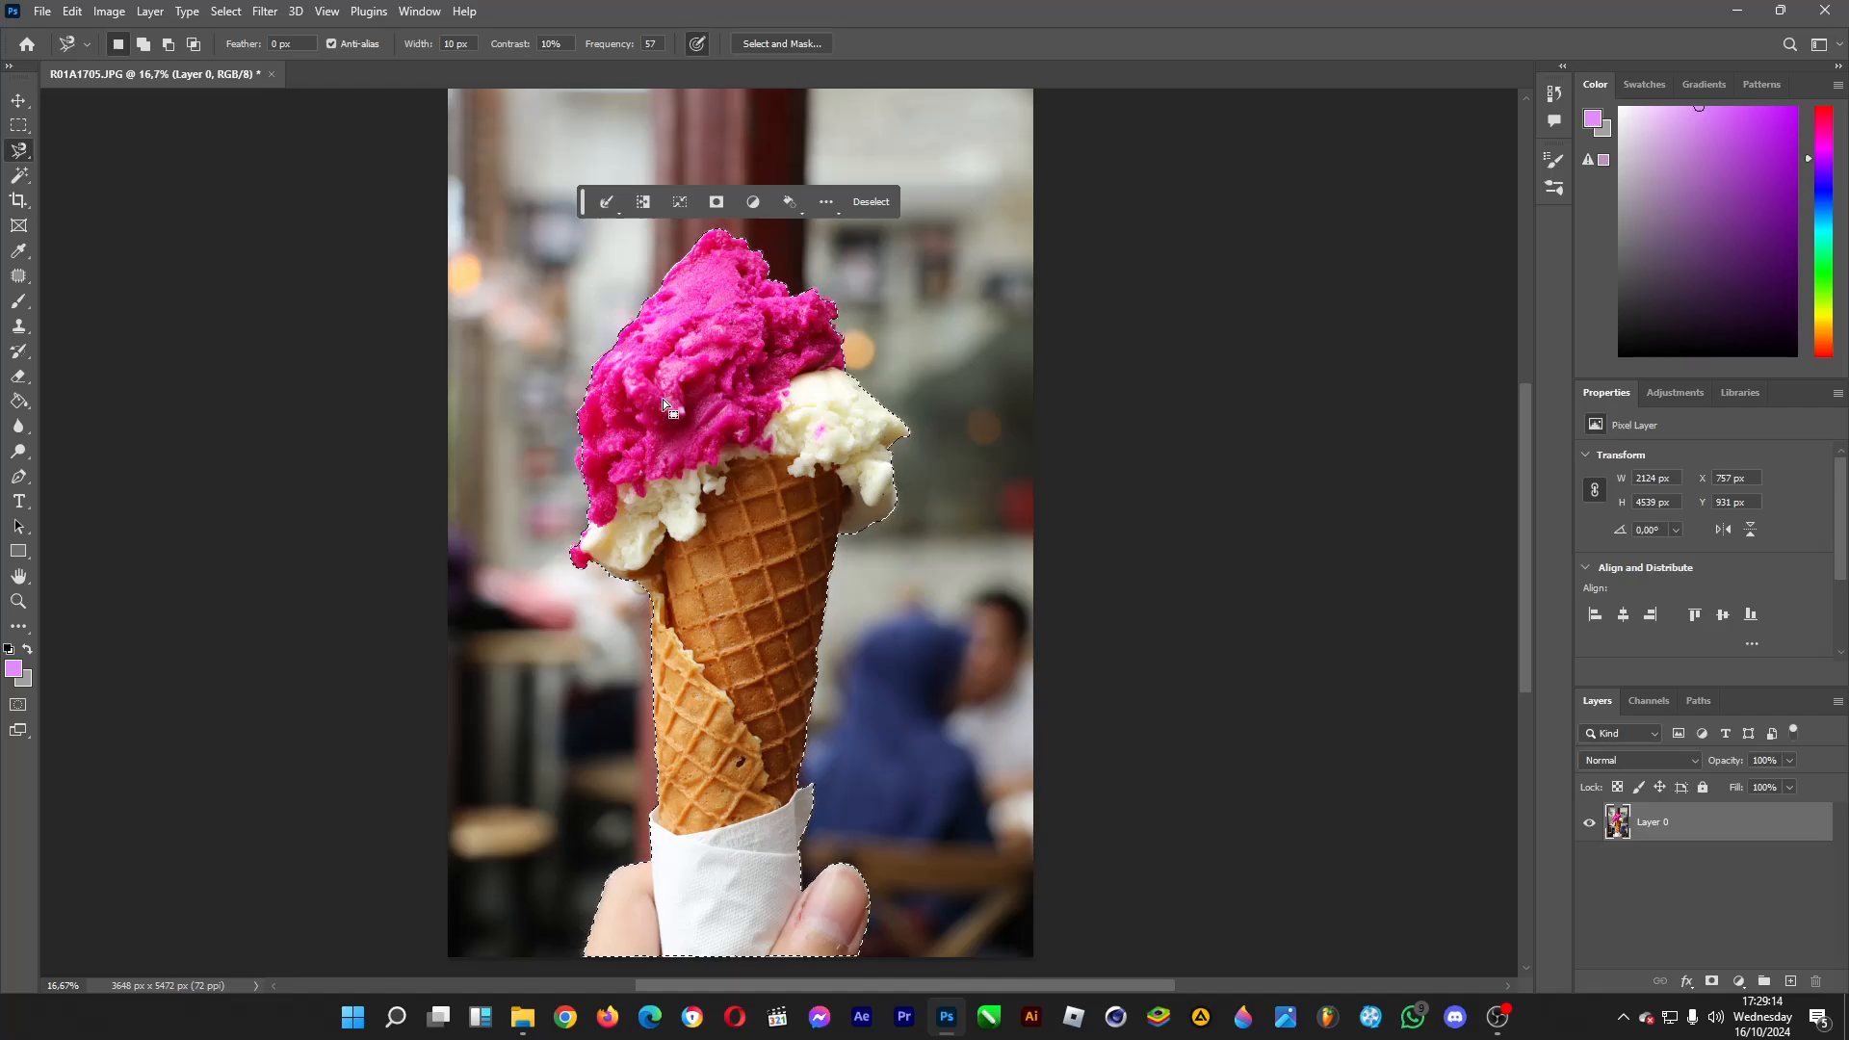
pyautogui.keyDown('shift'); pyautogui.click(583, 446); pyautogui.keyUp('shift')
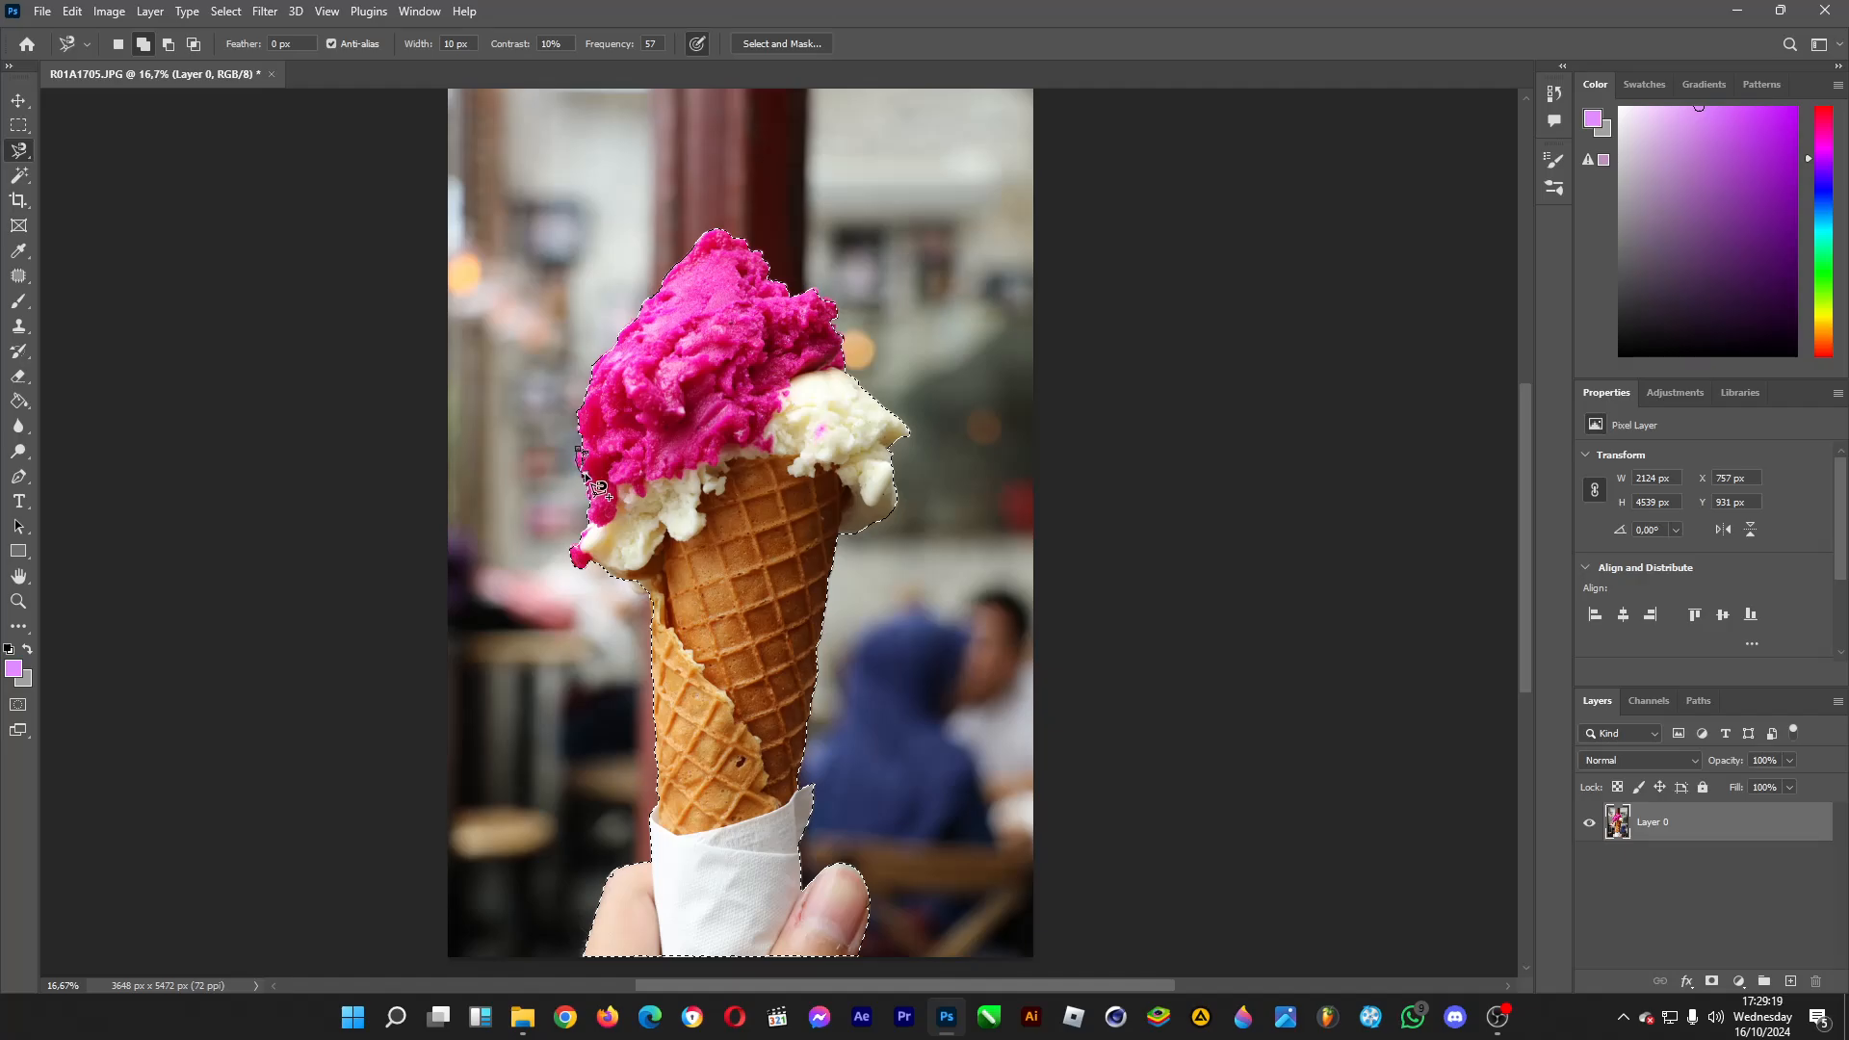
pyautogui.doubleClick(587, 482)
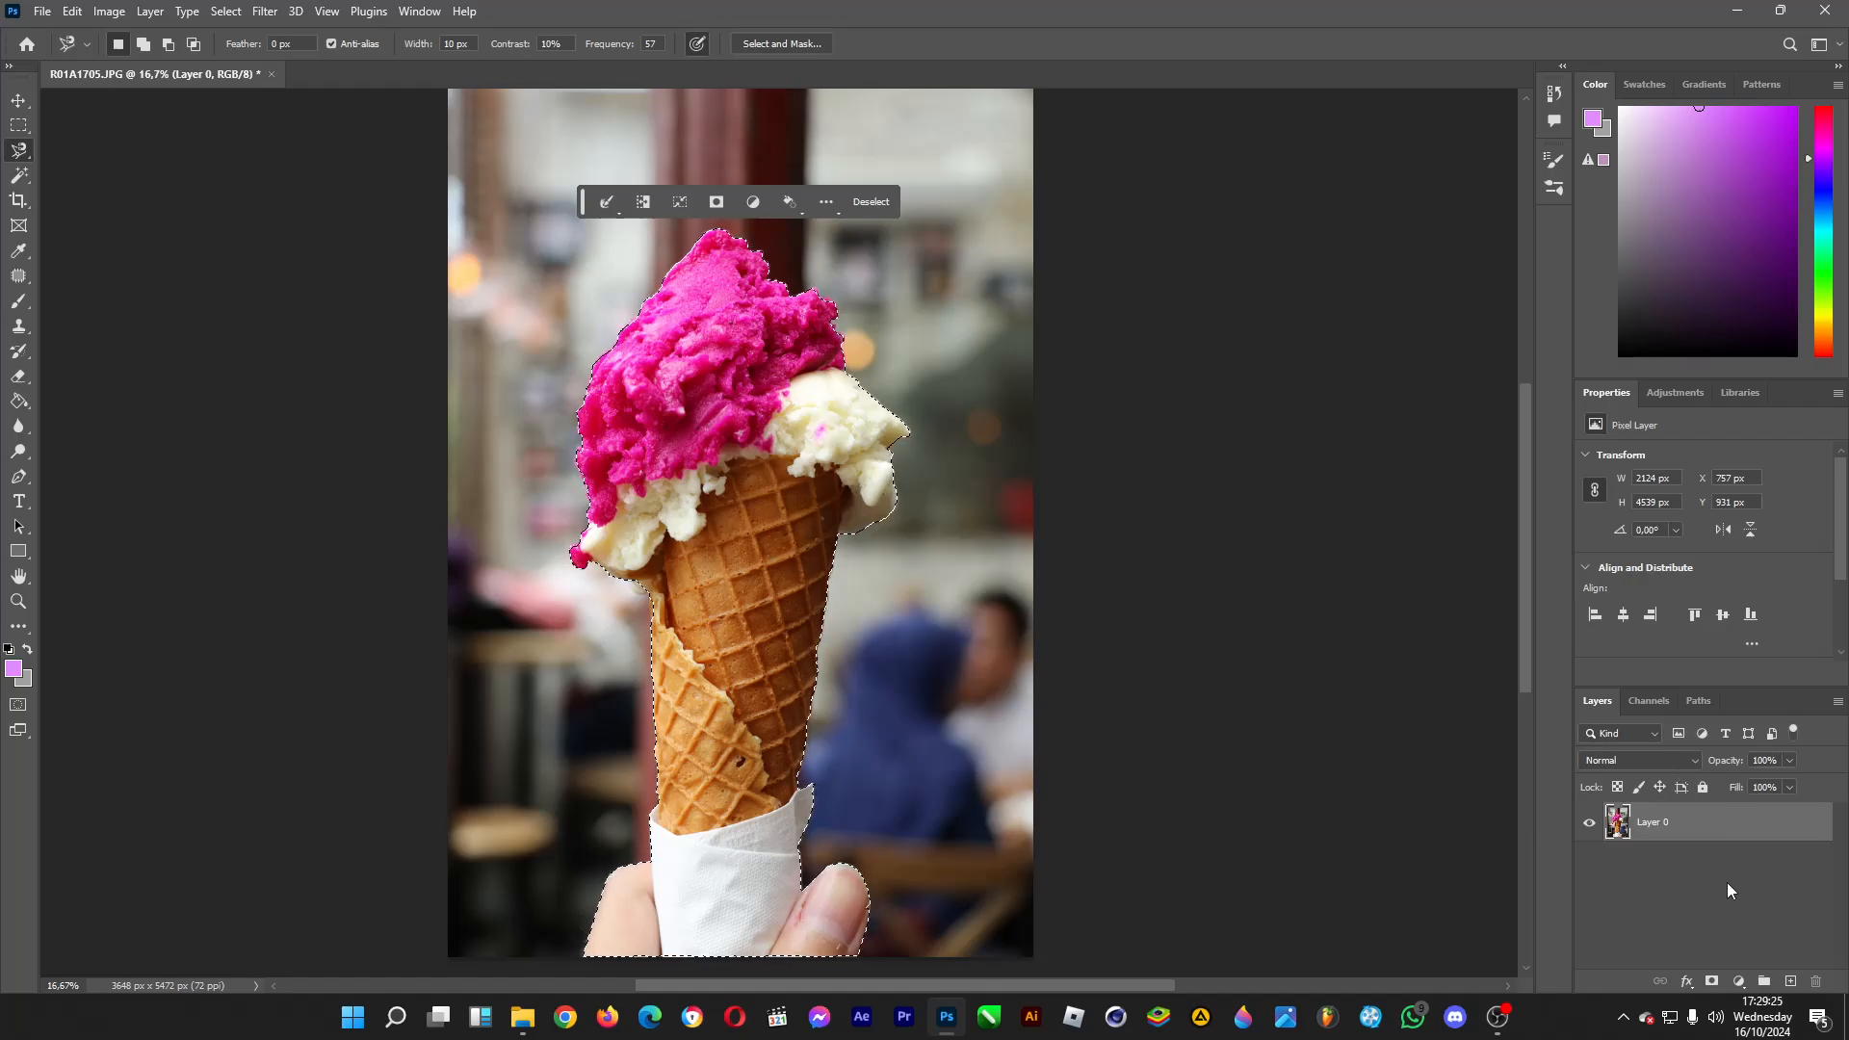
# Copy the lasso selection to a new layer and hide Layer 0.
pyautogui.hotkey('ctrl', 'j')
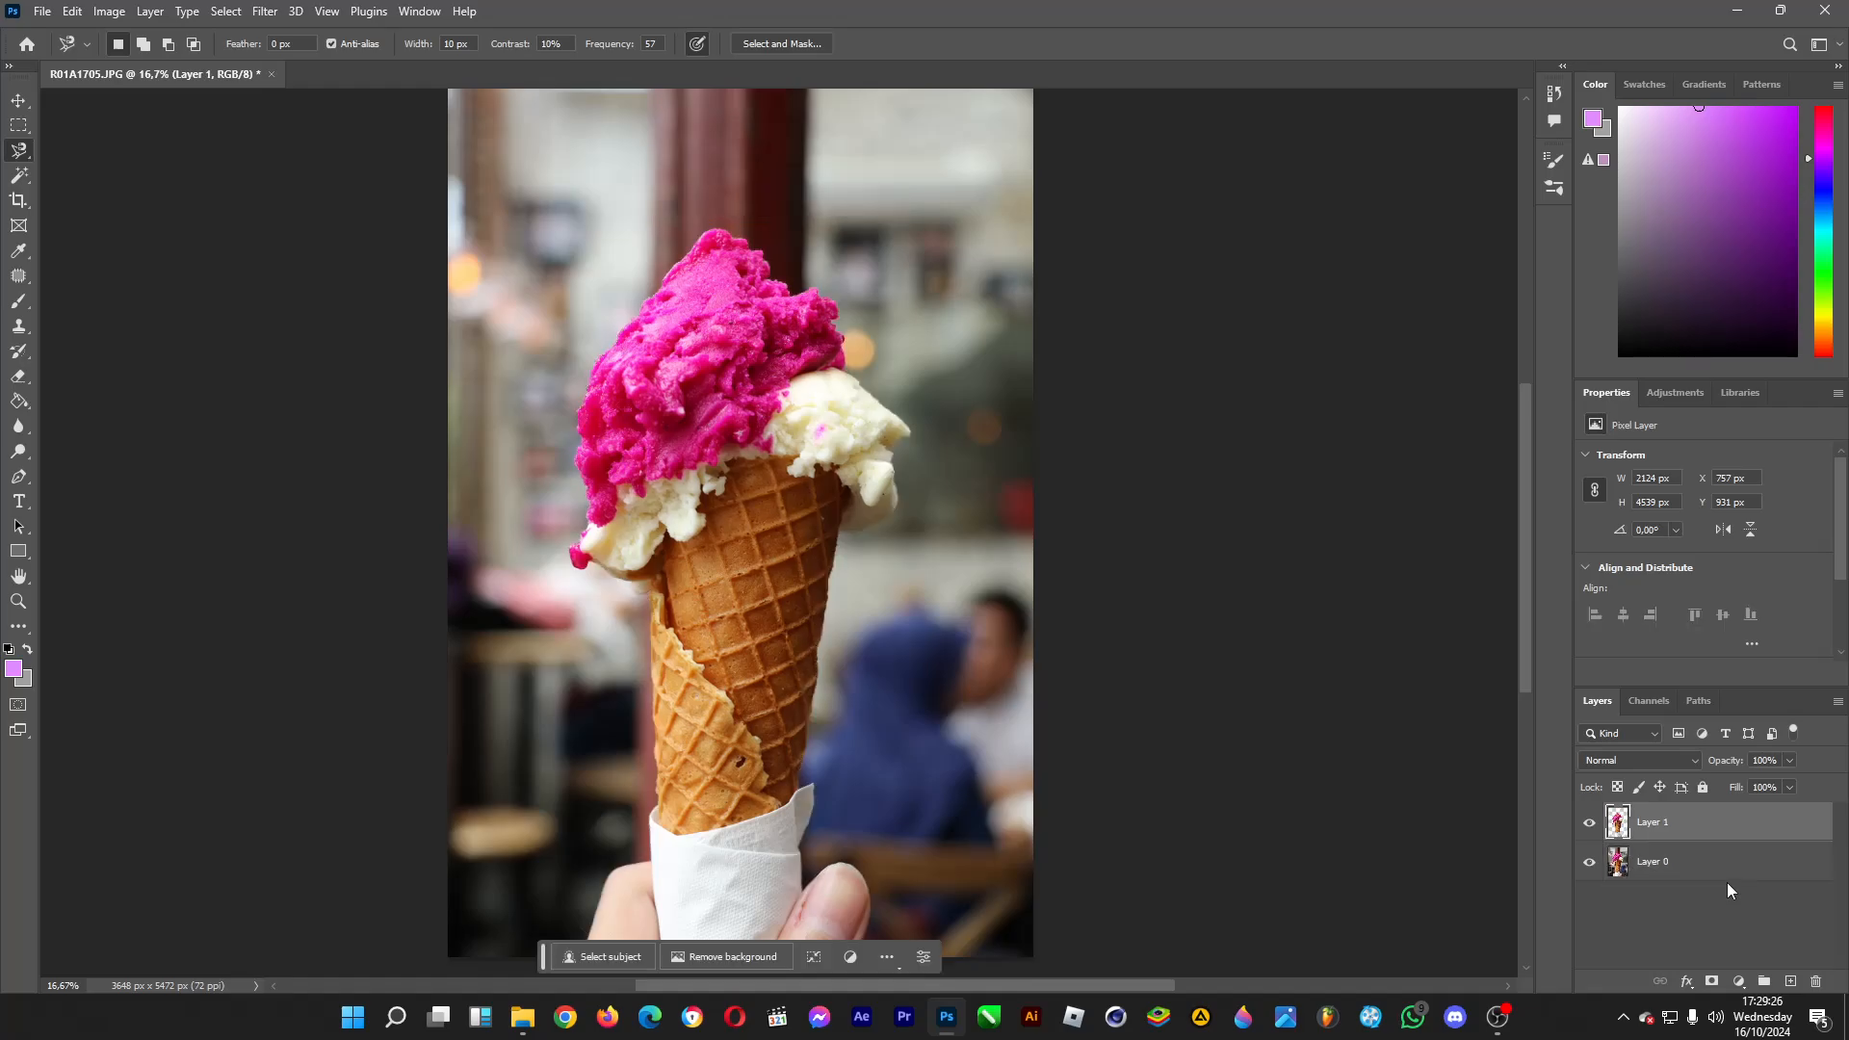
pyautogui.click(1589, 864)
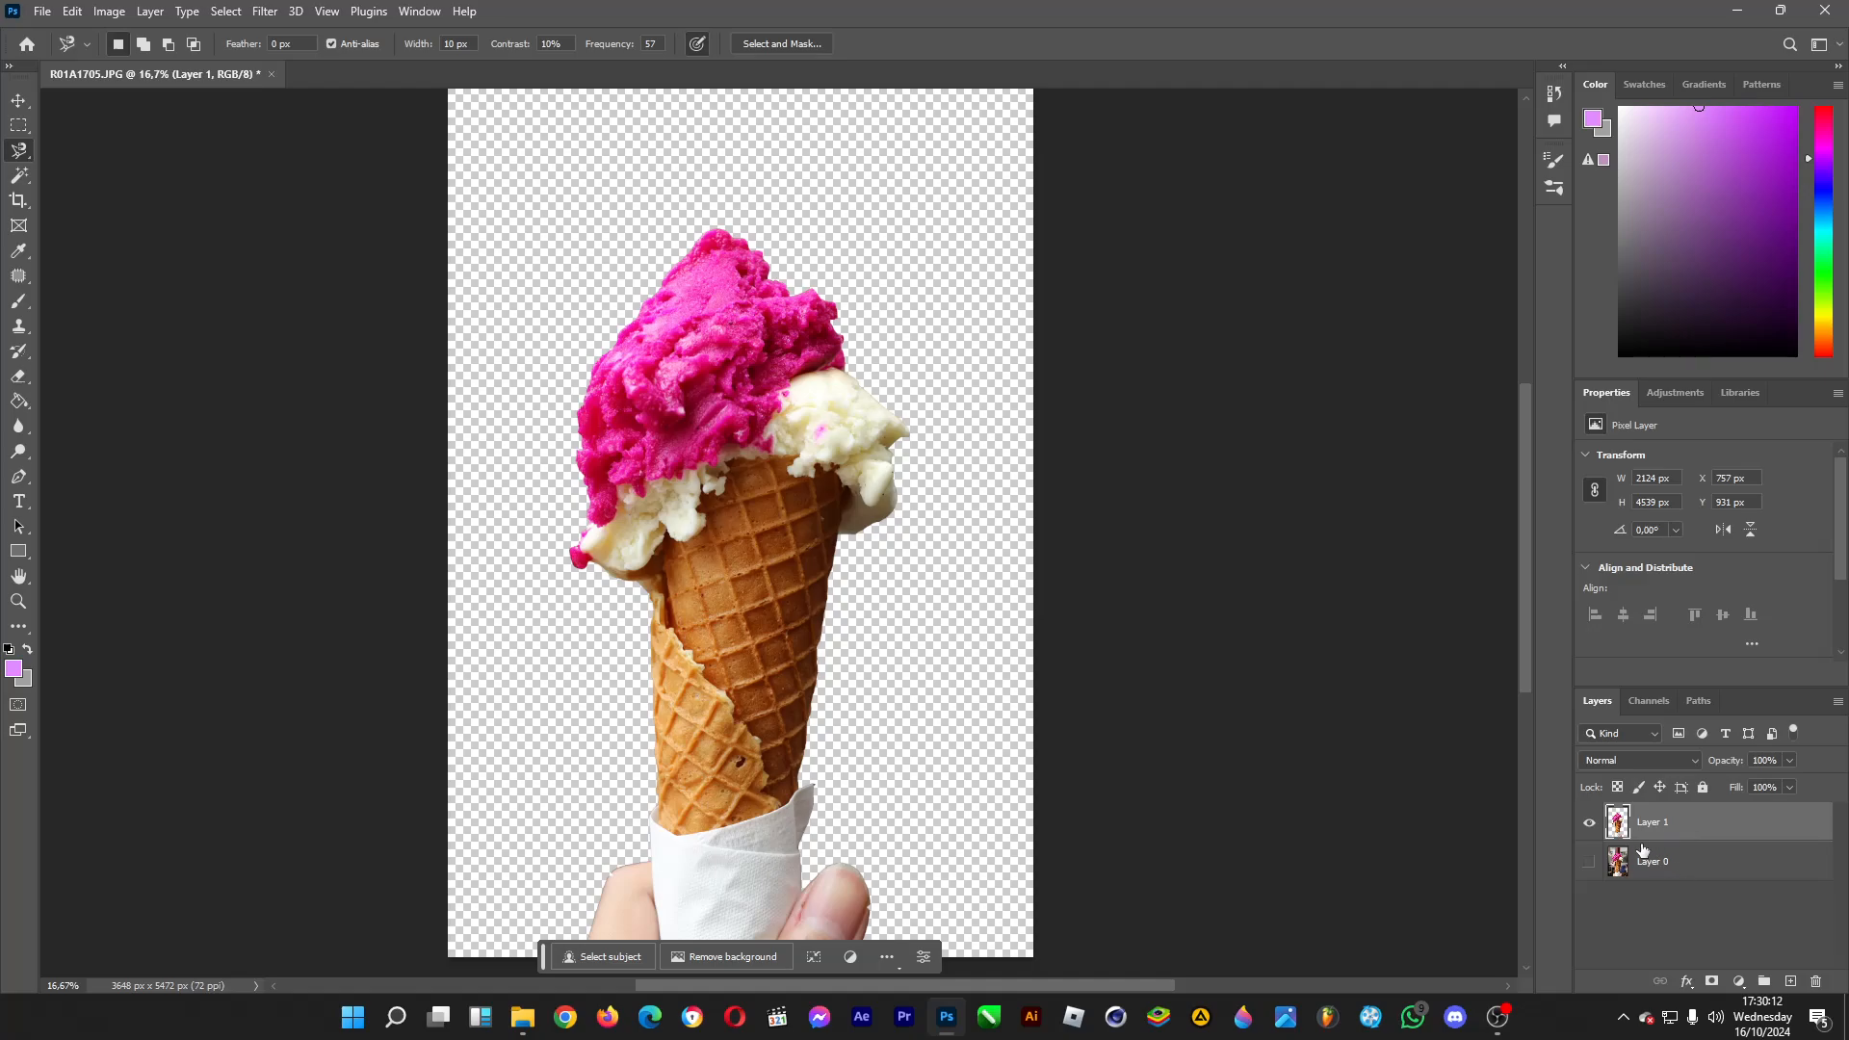
# Delete the lasso cutout layer and make Layer 0 visible again.
pyautogui.press('Delete')
pyautogui.click(1589, 821)
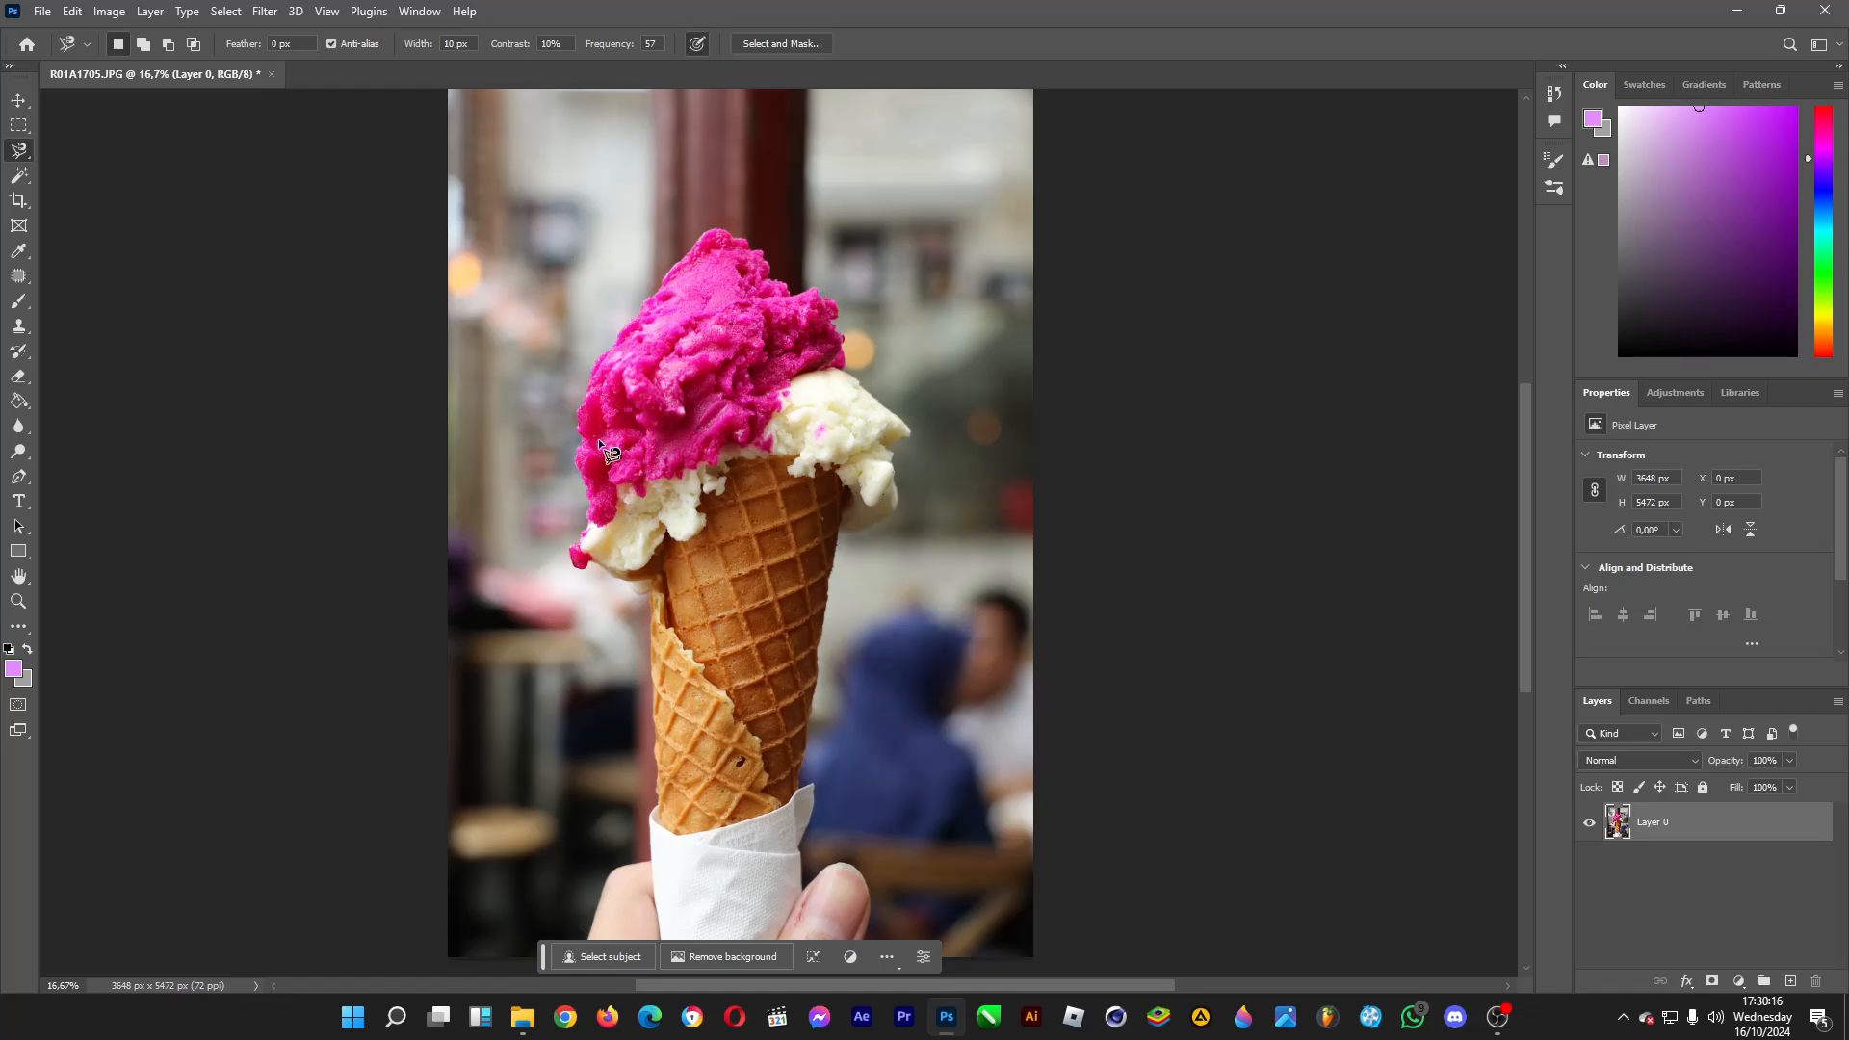
# Start a new selection with the Quick Selection tool, painting from the pink scoop down the cone to the napkin and fingers.
pyautogui.click(19, 176)
pyautogui.rightClick(19, 176)
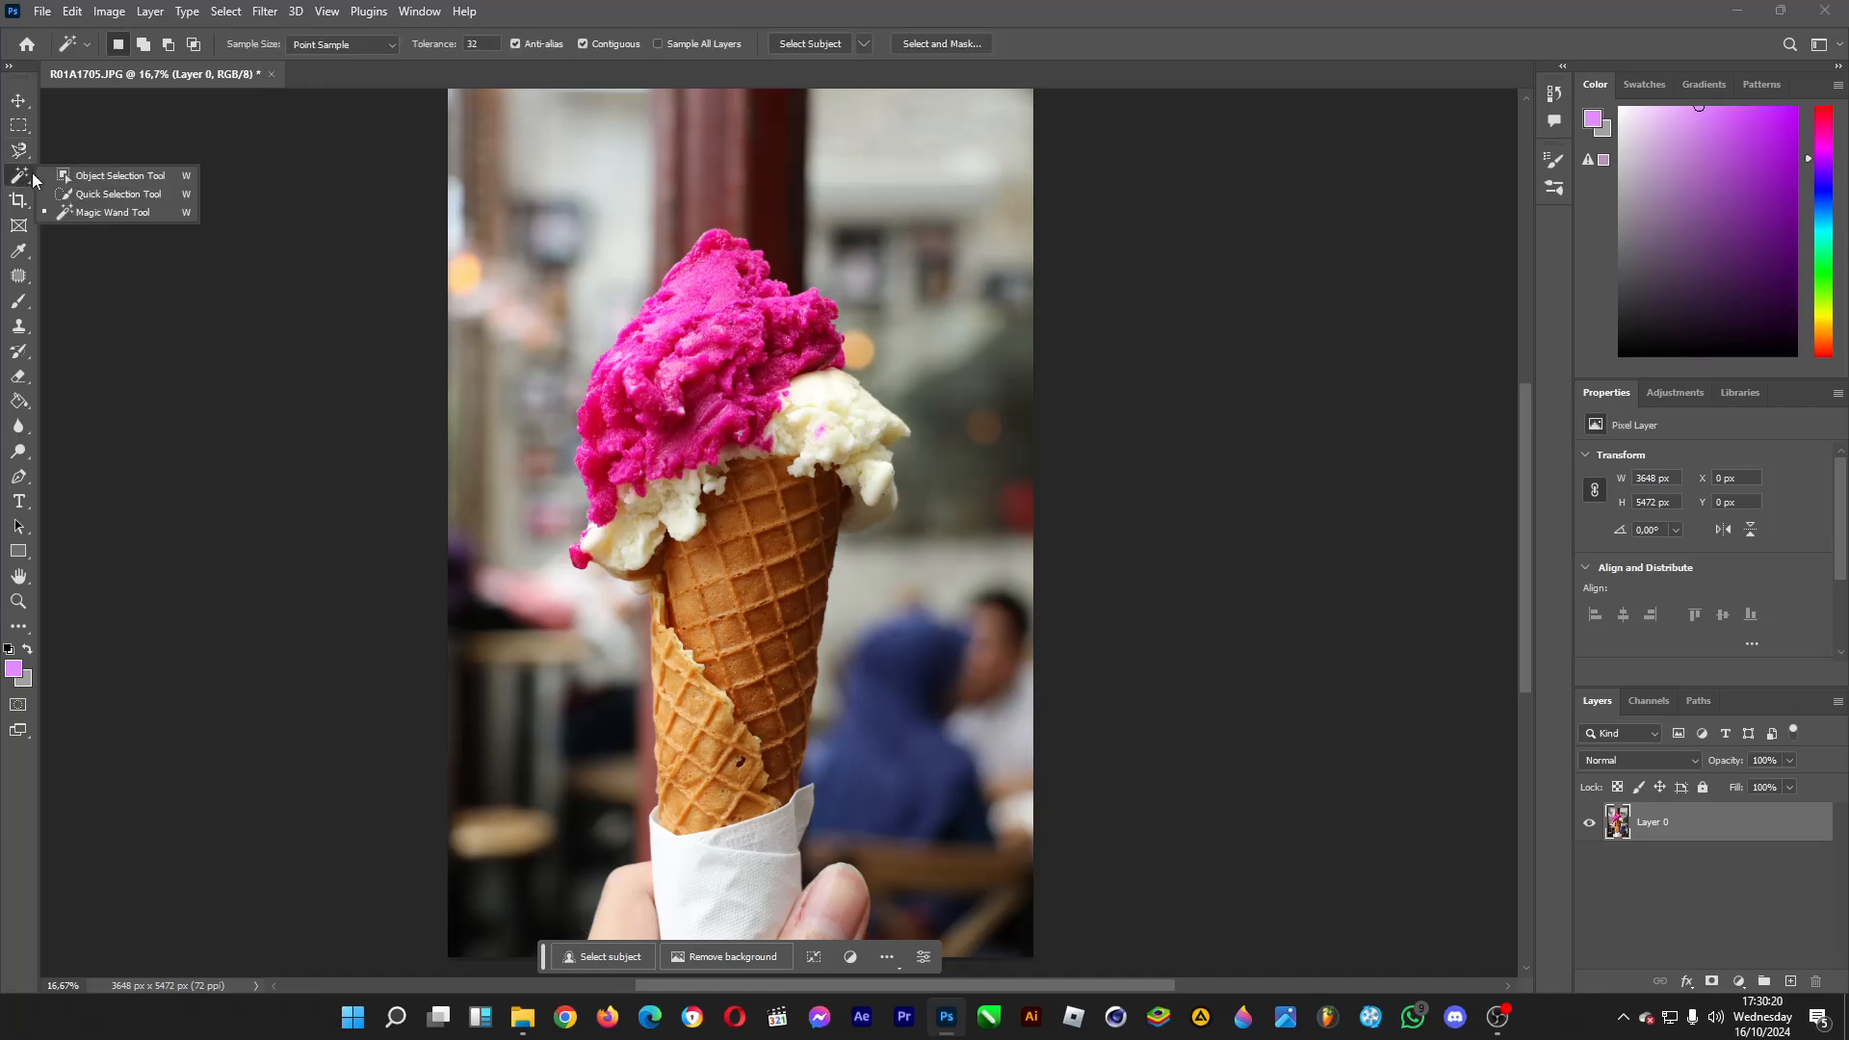
pyautogui.click(98, 195)
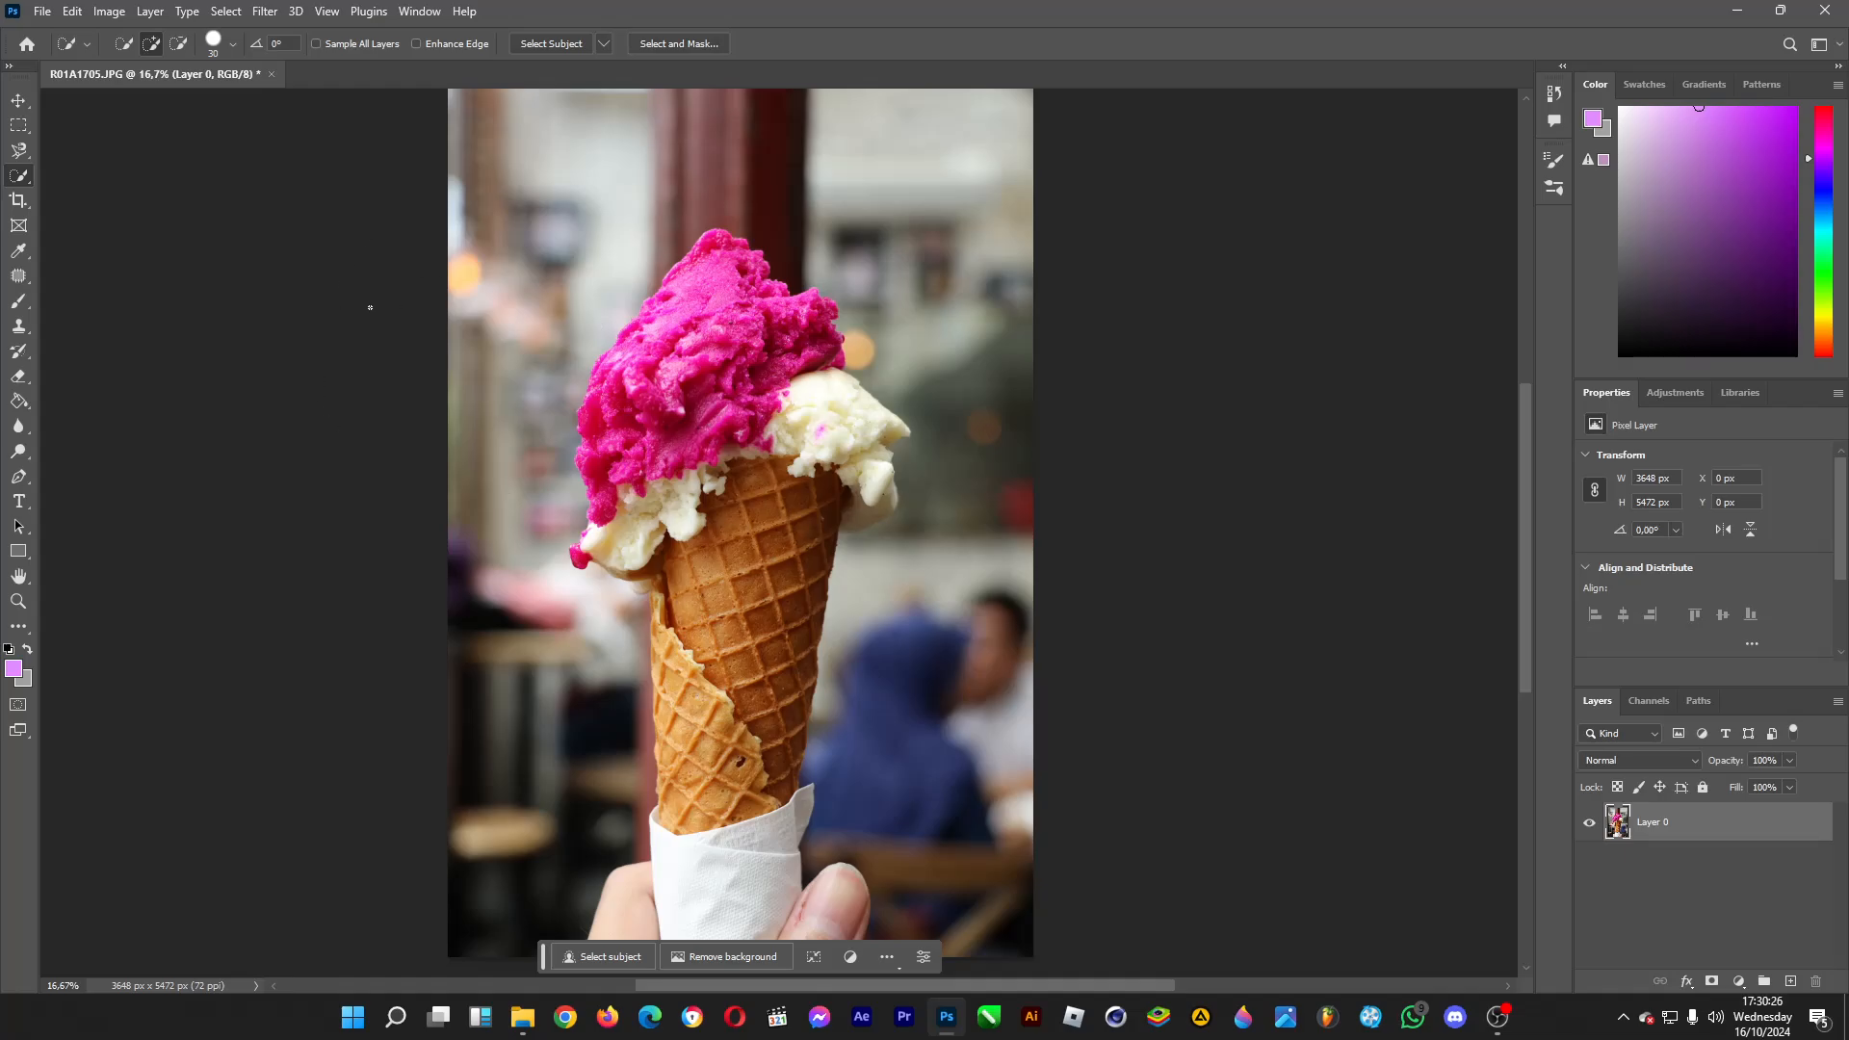
pyautogui.click(123, 44)
pyautogui.moveTo(729, 312)
pyautogui.mouseDown()
pyautogui.moveTo(689, 414)
pyautogui.moveTo(696, 697)
pyautogui.moveTo(729, 919)
pyautogui.moveTo(809, 924)
pyautogui.mouseUp()
pyautogui.moveTo(670, 919); pyautogui.dragTo(616, 896)
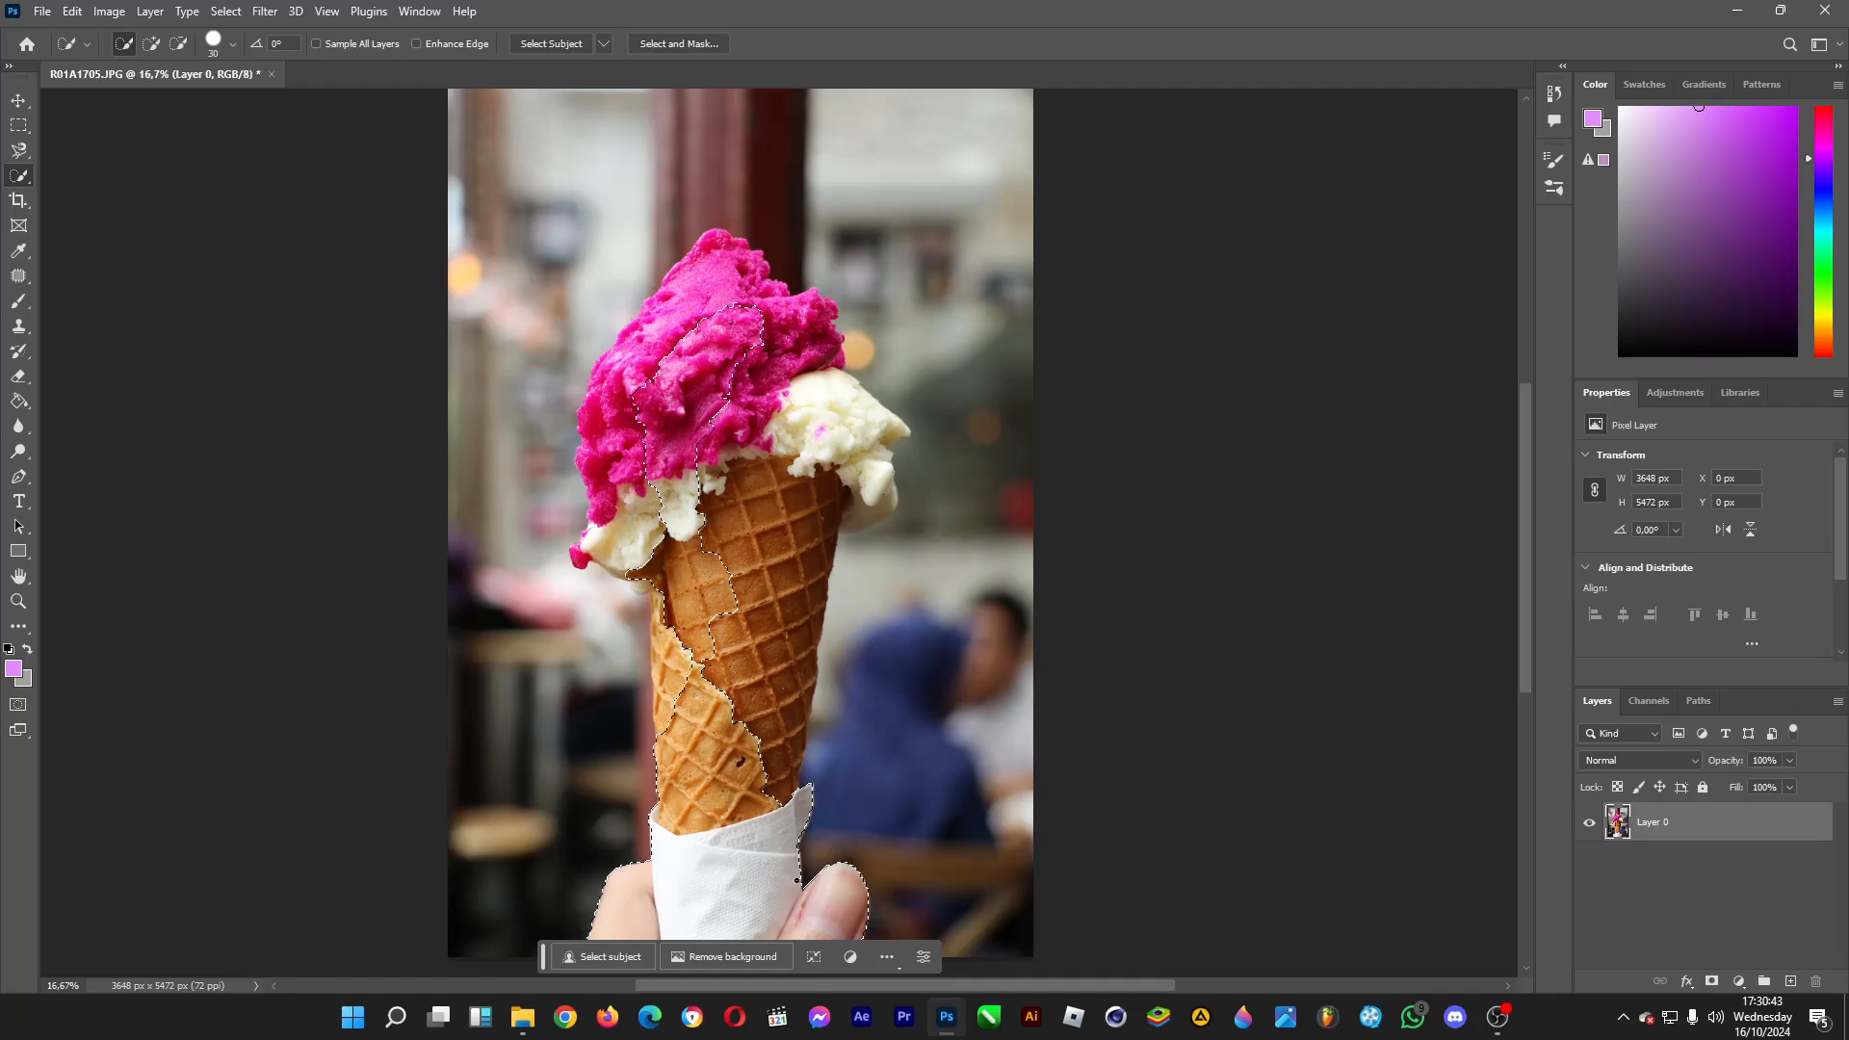
# Extend the quick selection over the rest of the waffle cone, the white ice cream and the whole pink scoop.
pyautogui.click(787, 669)
pyautogui.moveTo(787, 668); pyautogui.dragTo(792, 568)
pyautogui.moveTo(818, 458)
pyautogui.mouseDown()
pyautogui.moveTo(801, 411)
pyautogui.moveTo(888, 433)
pyautogui.moveTo(869, 464)
pyautogui.moveTo(865, 516)
pyautogui.mouseUp()
pyautogui.moveTo(774, 380)
pyautogui.mouseDown()
pyautogui.moveTo(771, 324)
pyautogui.moveTo(683, 331)
pyautogui.mouseUp()
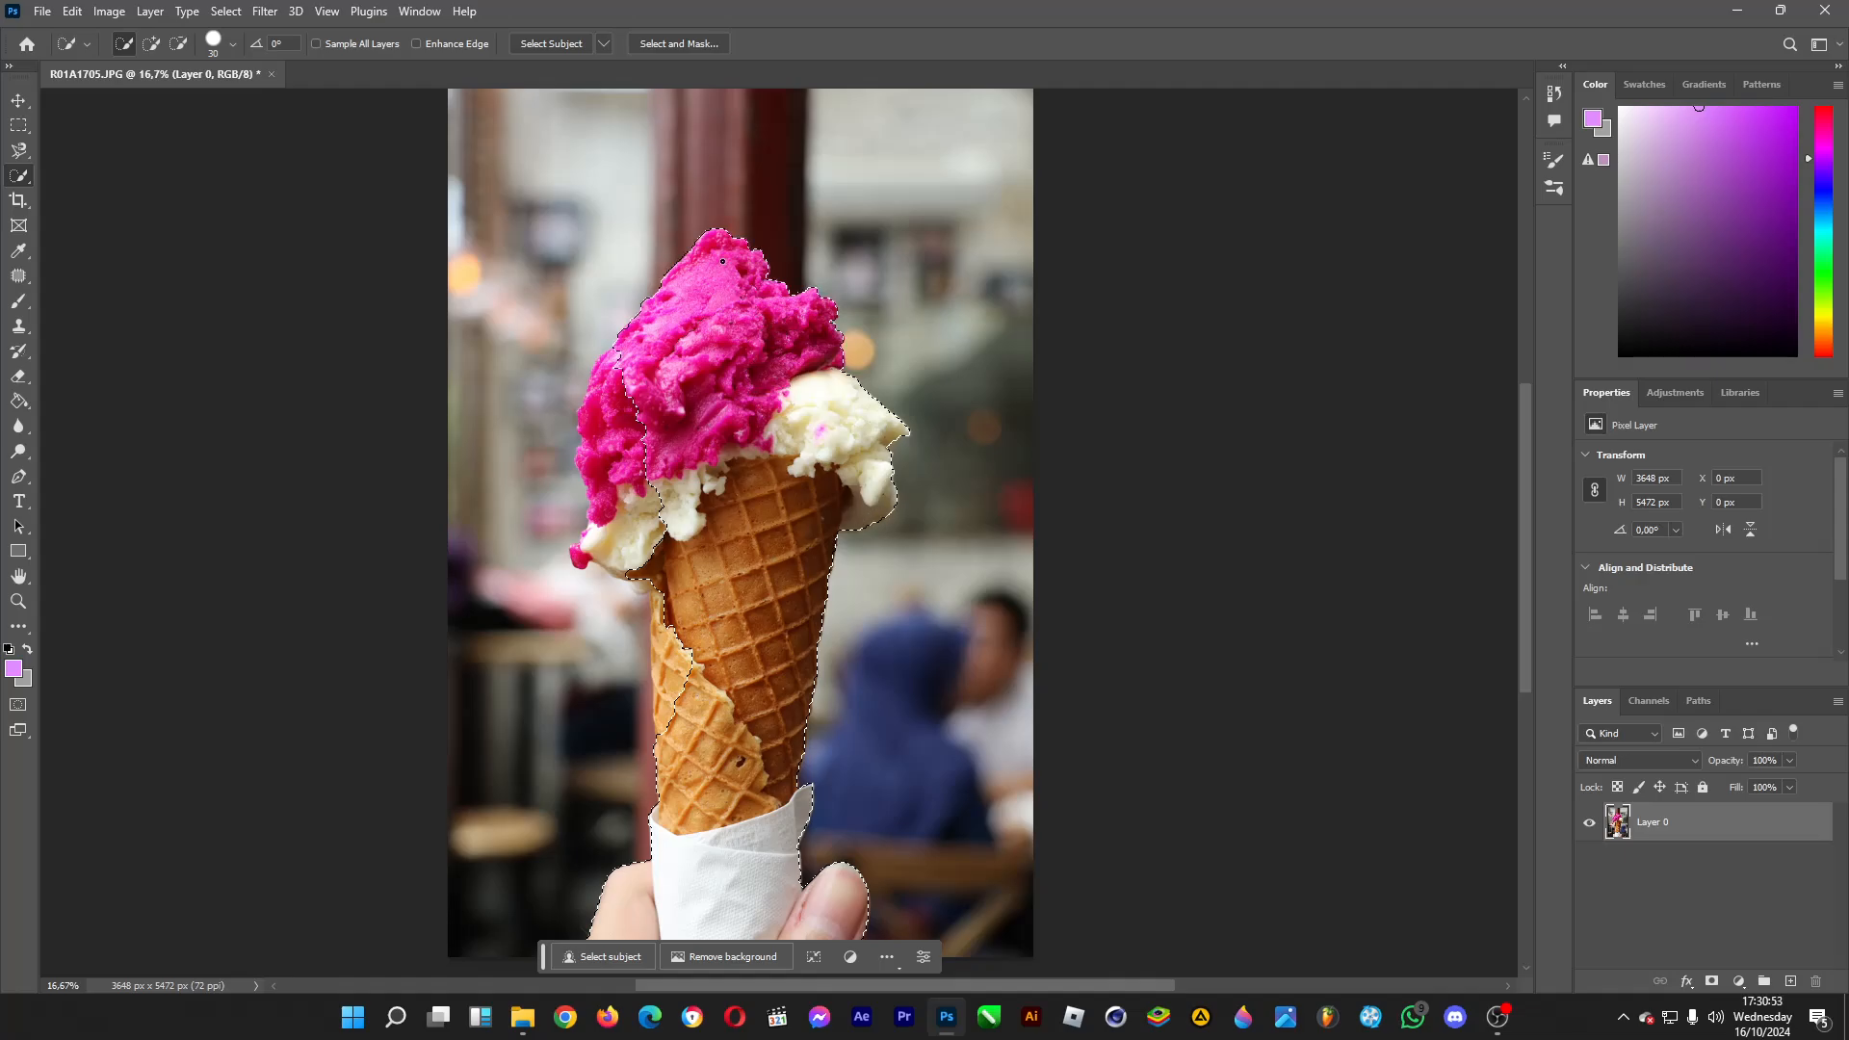
pyautogui.moveTo(626, 387); pyautogui.dragTo(611, 418)
pyautogui.moveTo(587, 551); pyautogui.dragTo(580, 556)
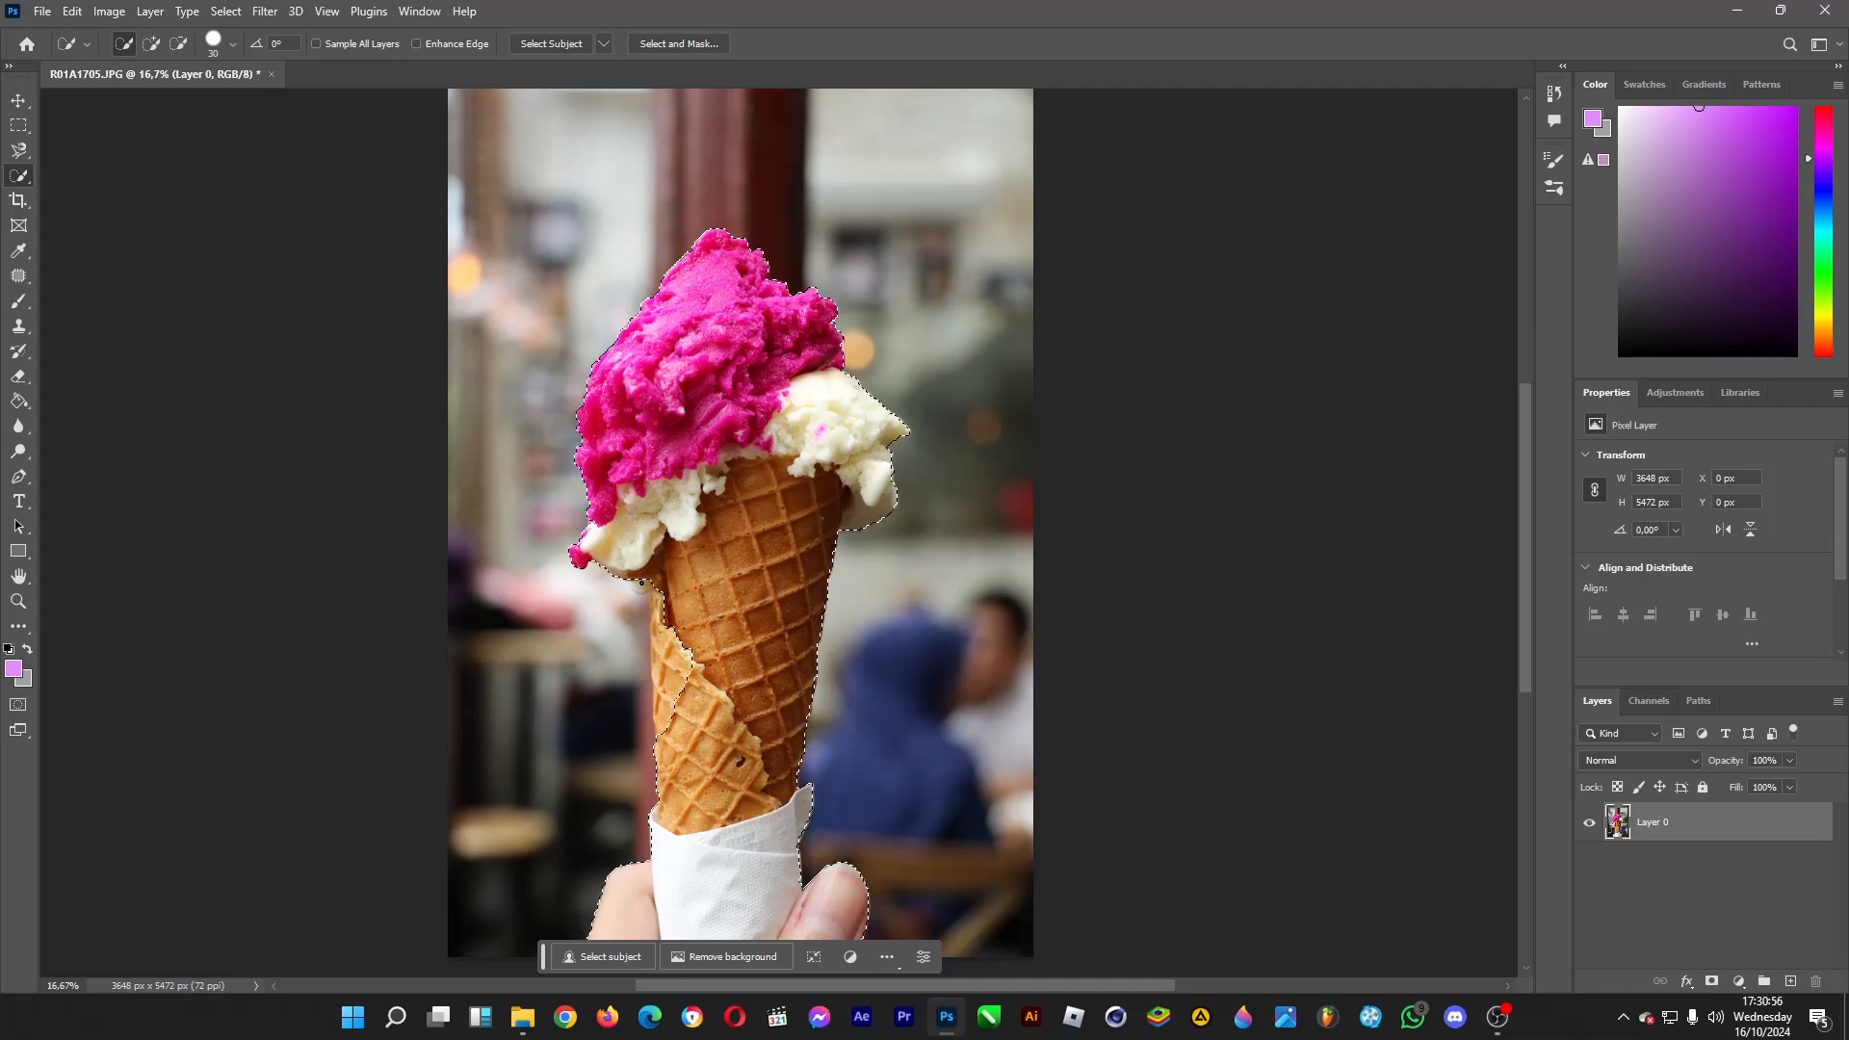
pyautogui.click(641, 588)
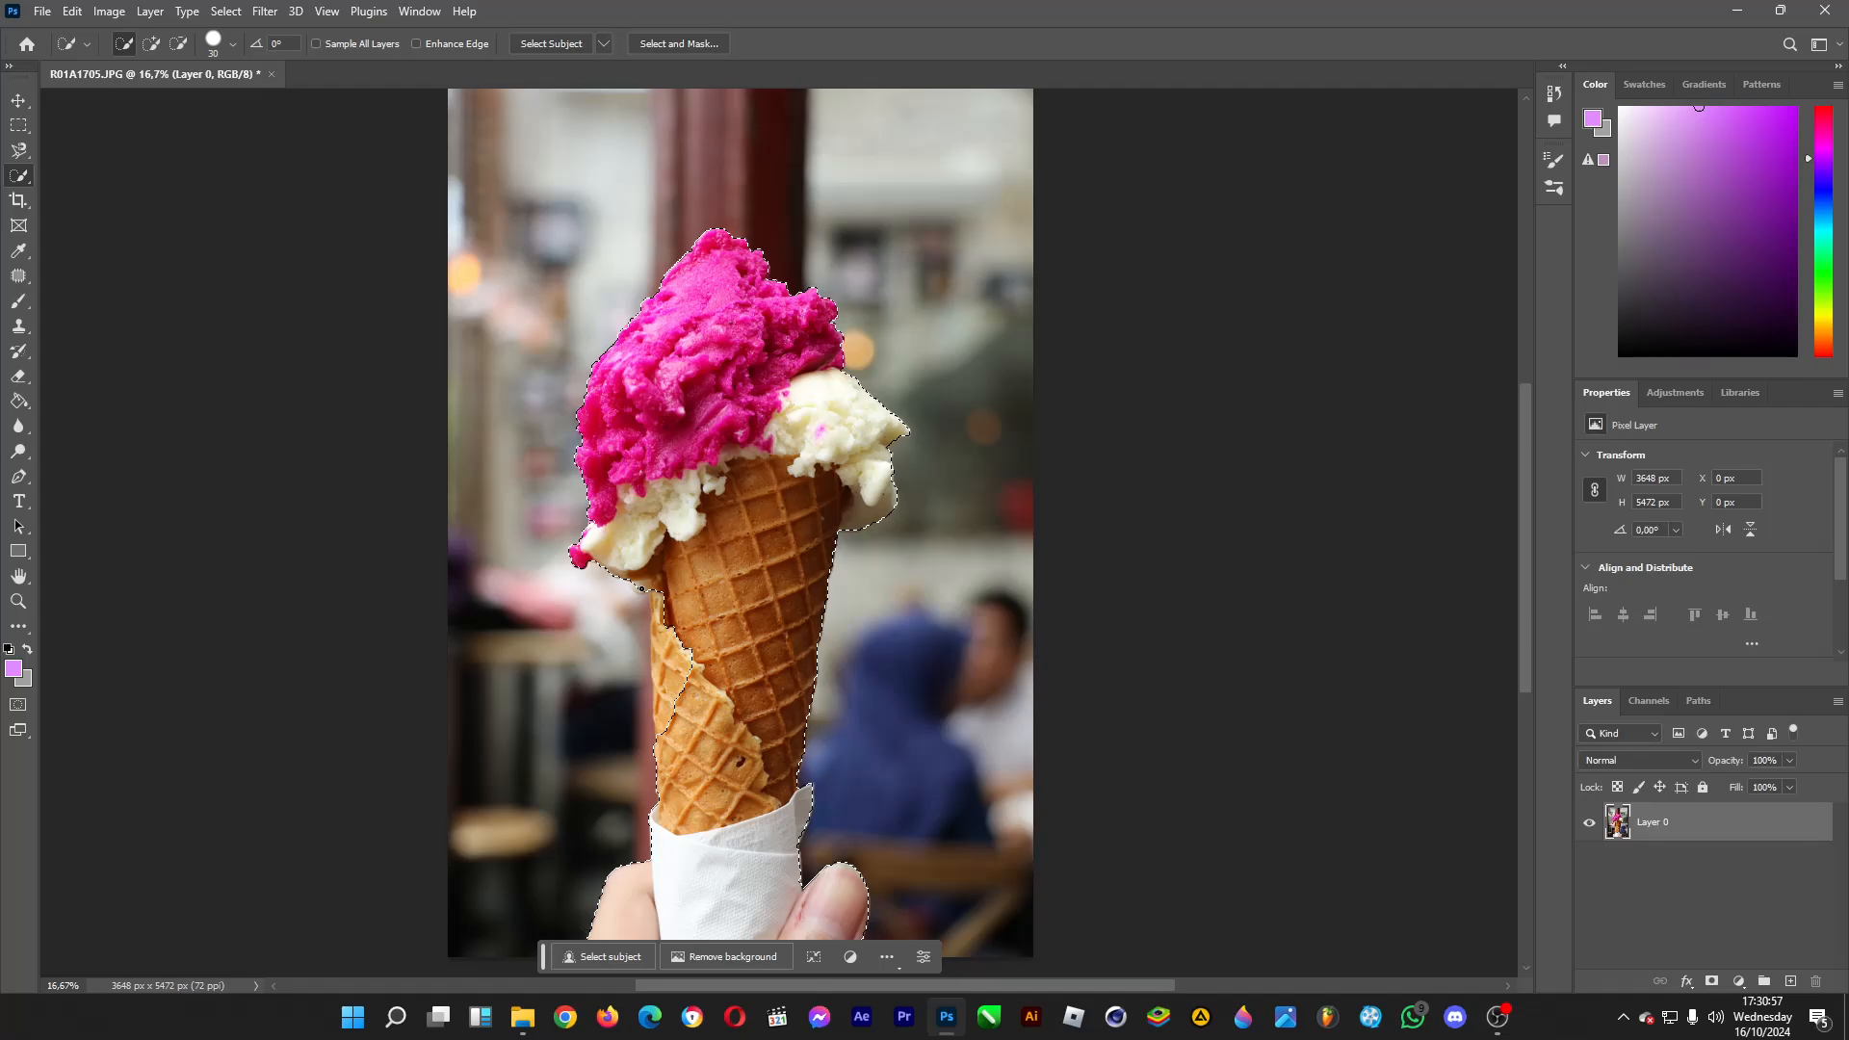
pyautogui.click(661, 578)
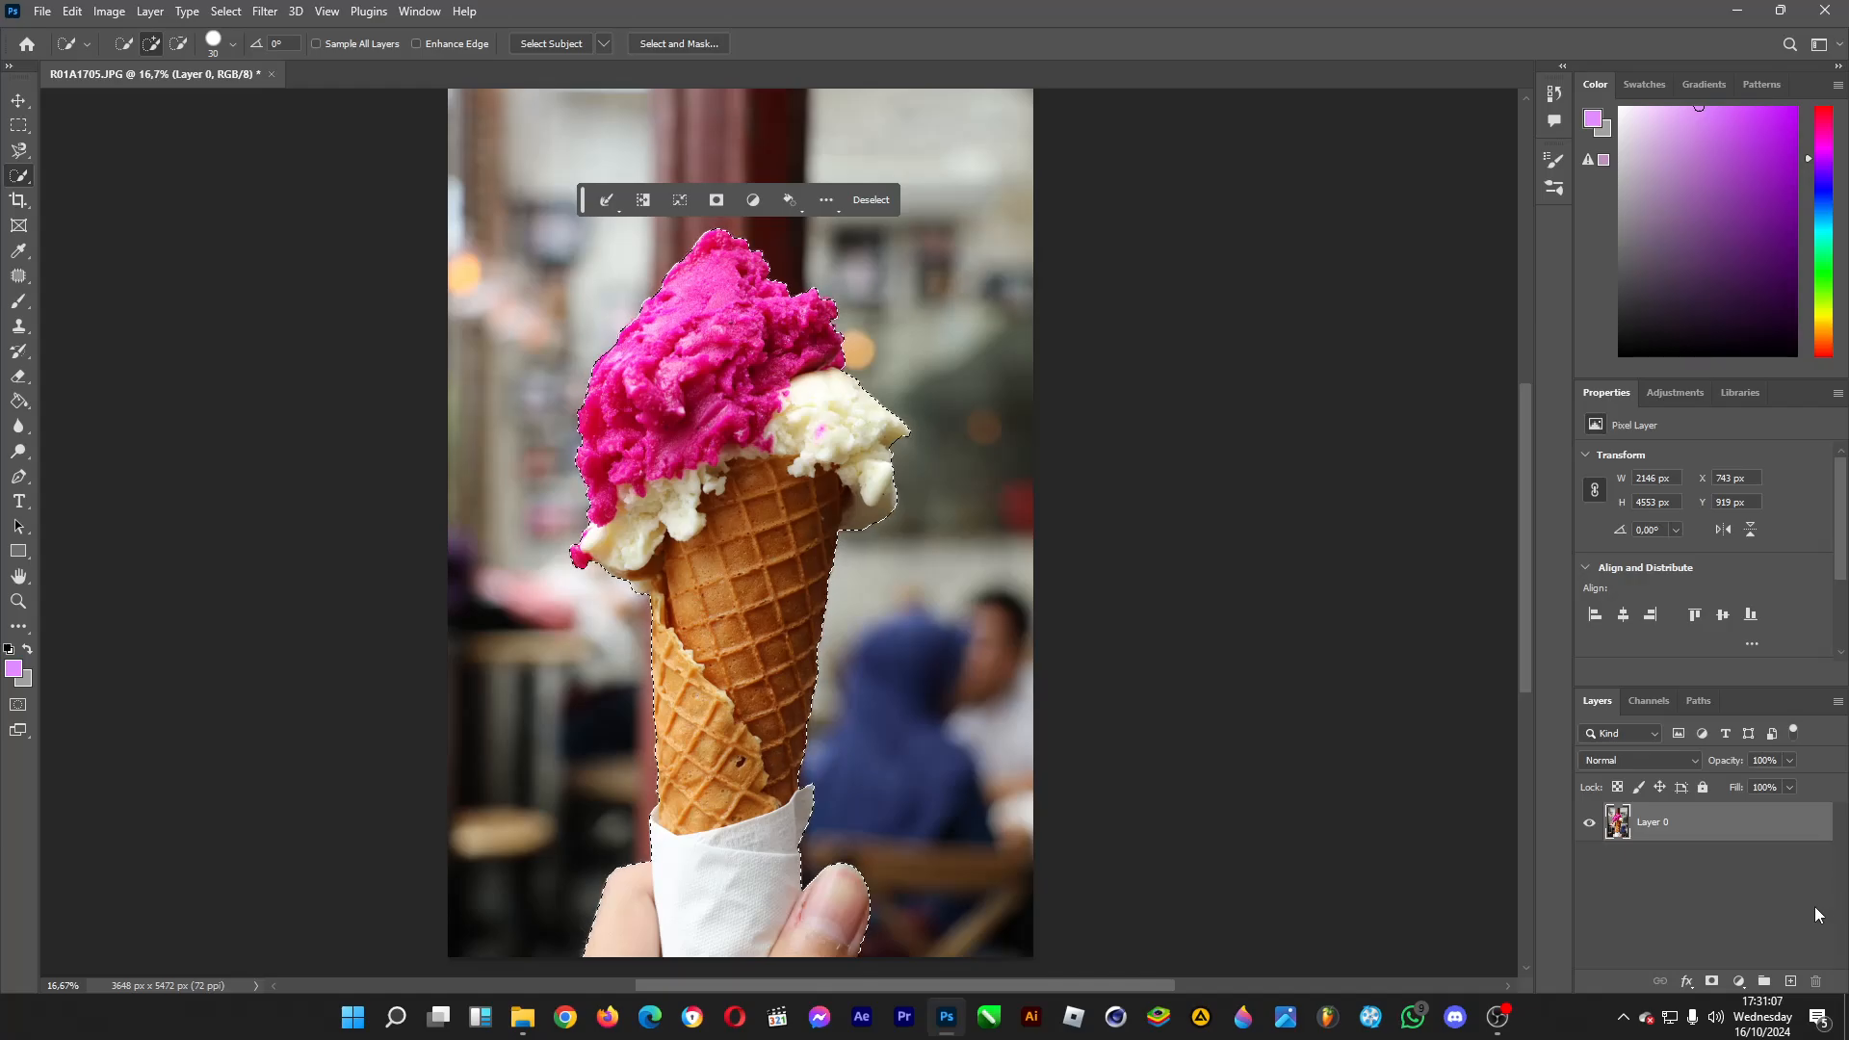
# Copy the quick selection of the cone and hand to a new layer and hide Layer 0.
pyautogui.hotkey('ctrl', 'j')
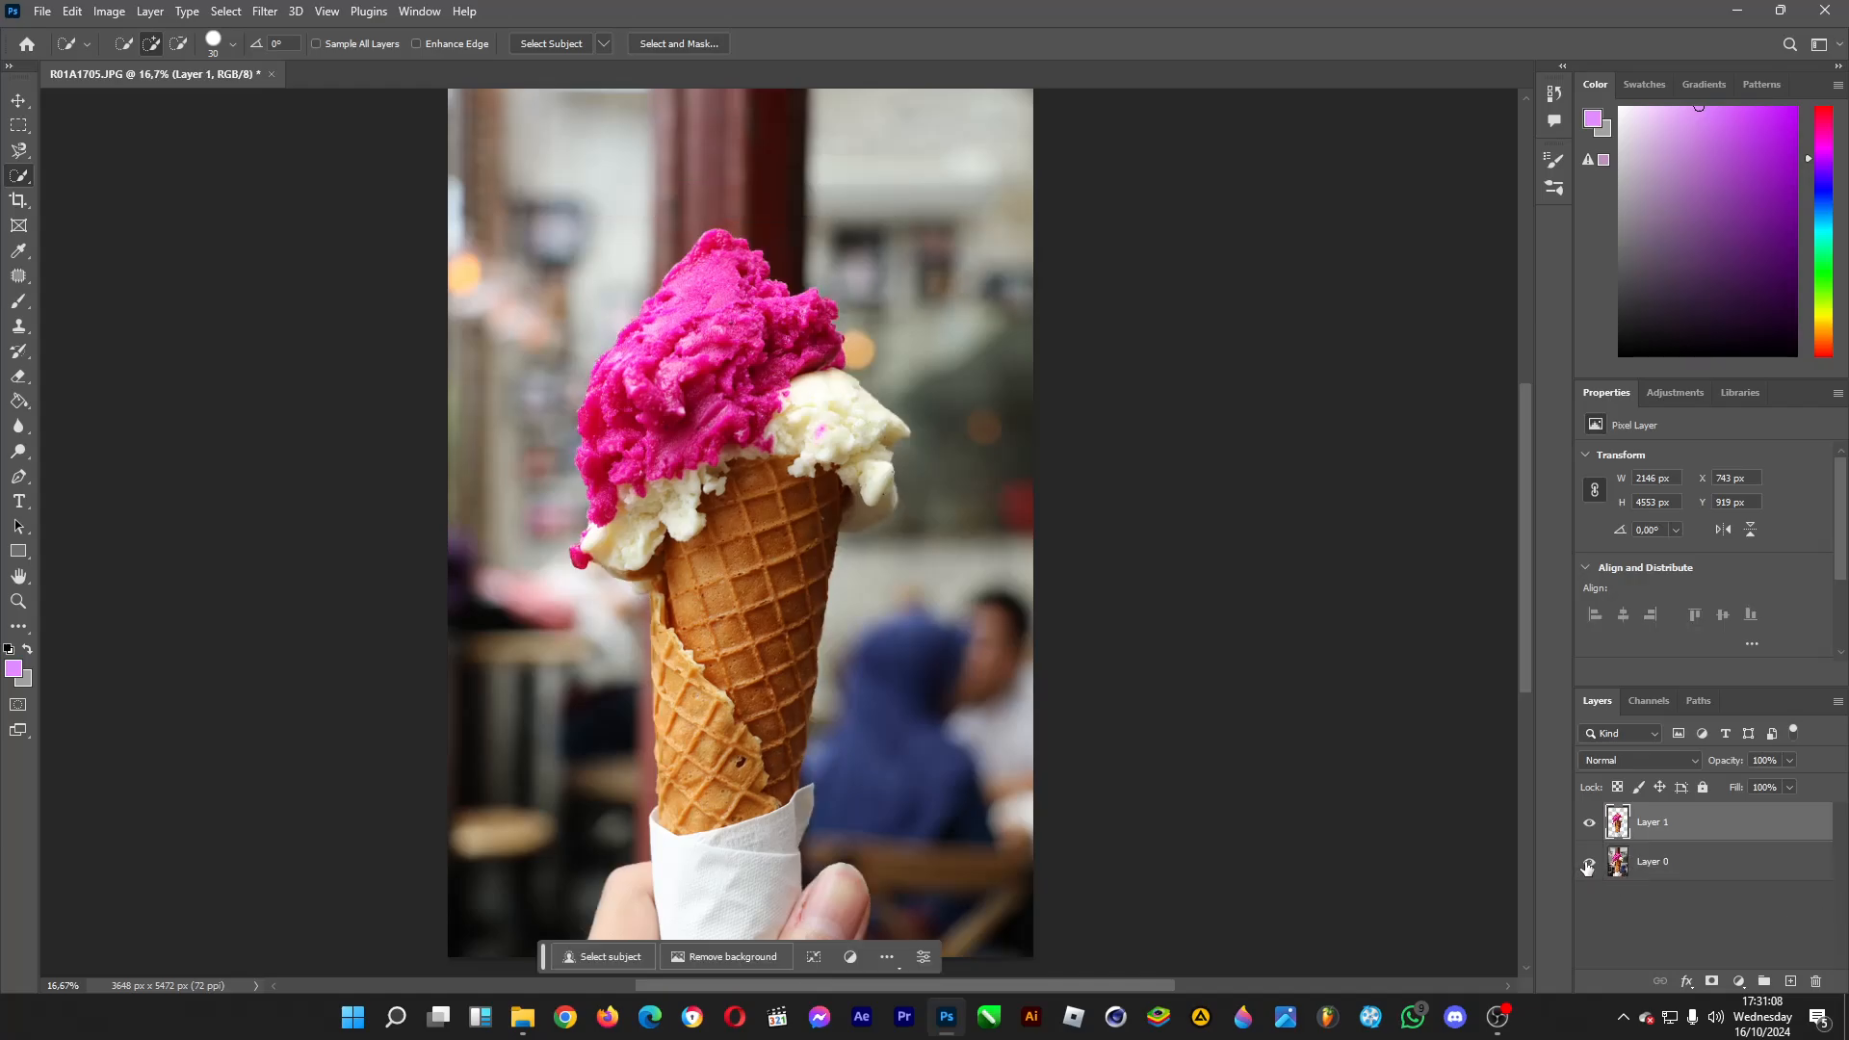
pyautogui.click(1589, 862)
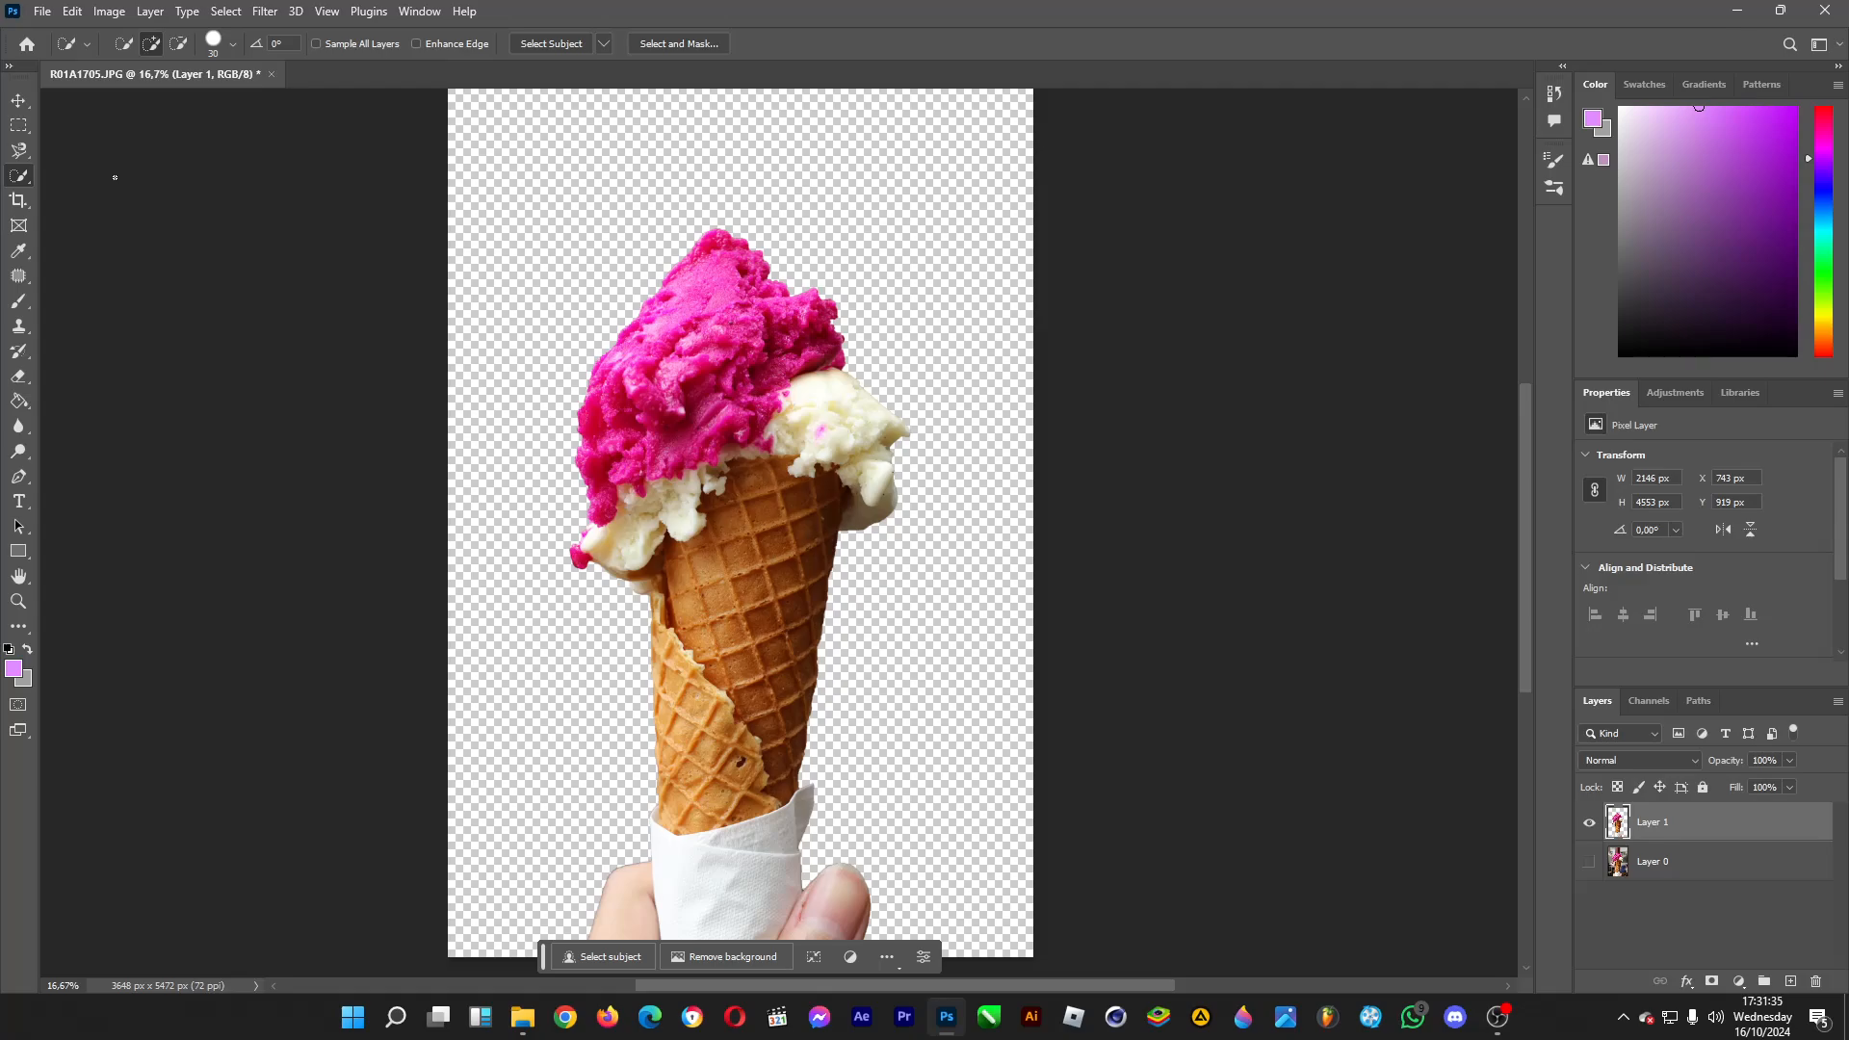
# Select the transparent area around the cutout on Layer 1 with the Magic Wand tool.
pyautogui.rightClick(18, 176)
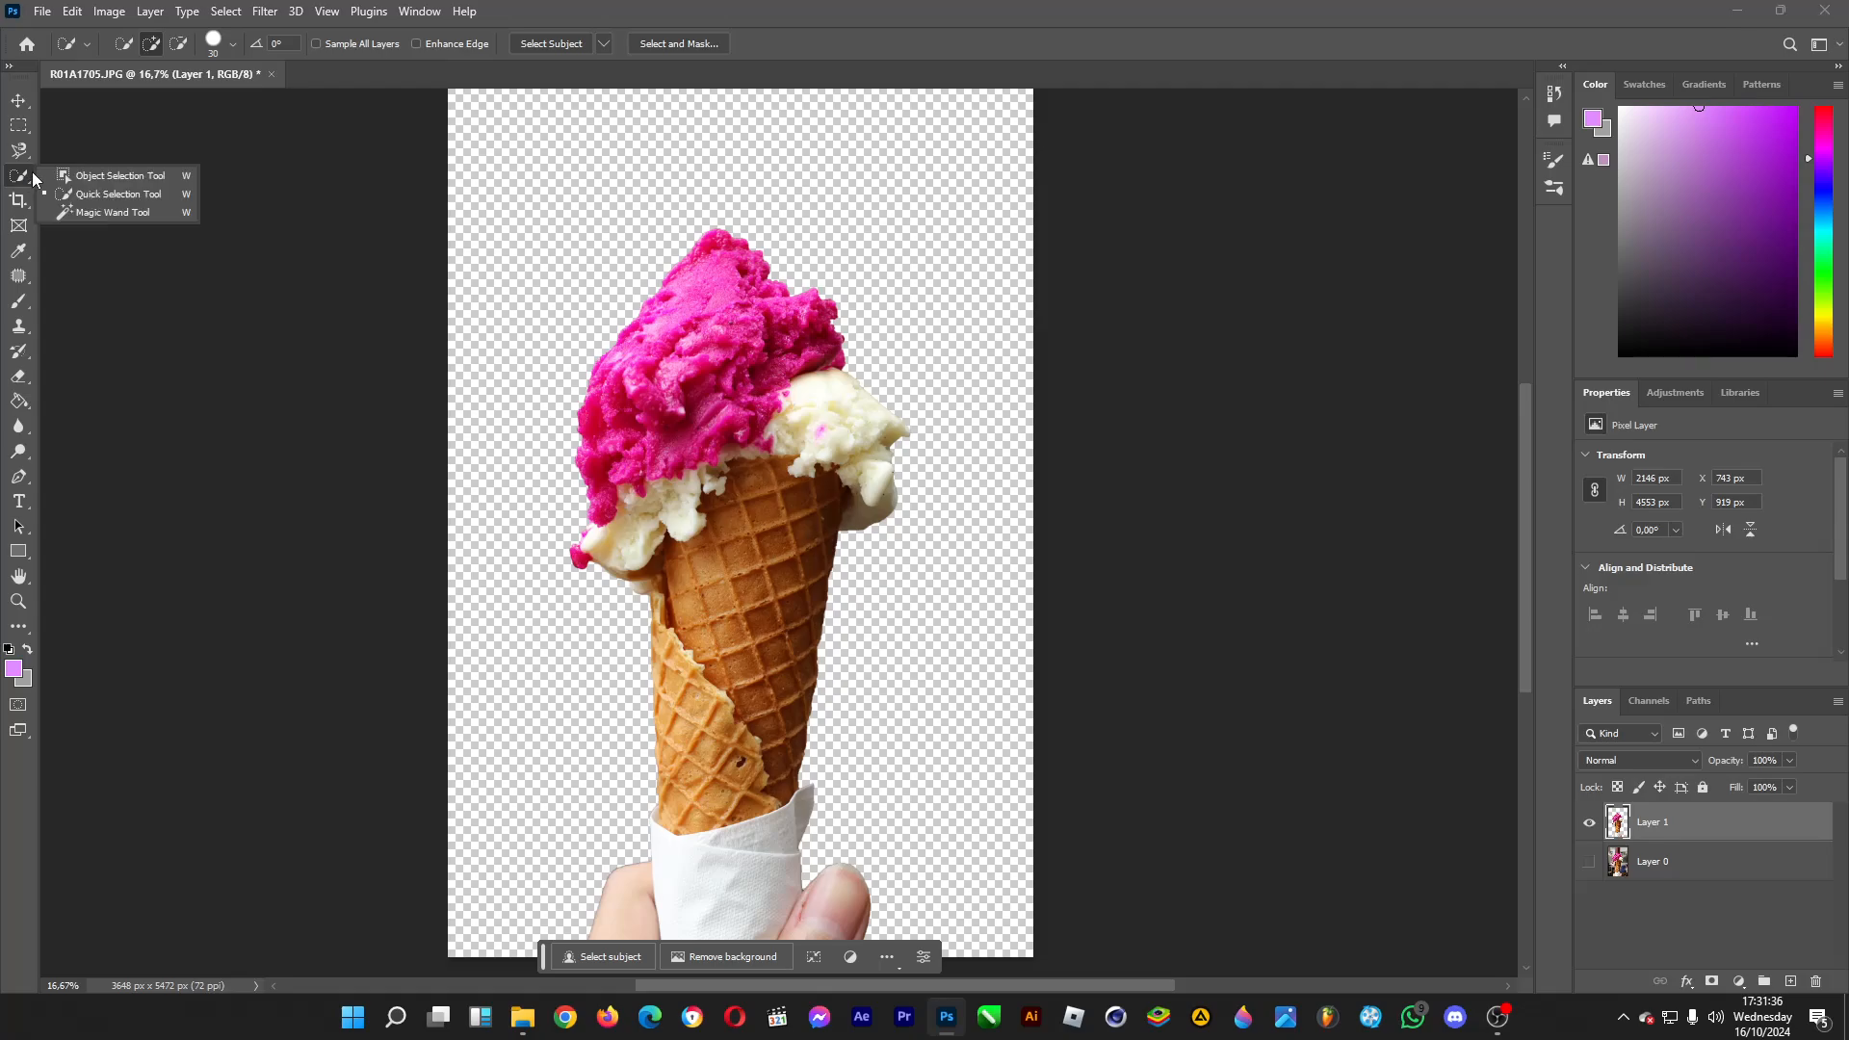
pyautogui.click(110, 216)
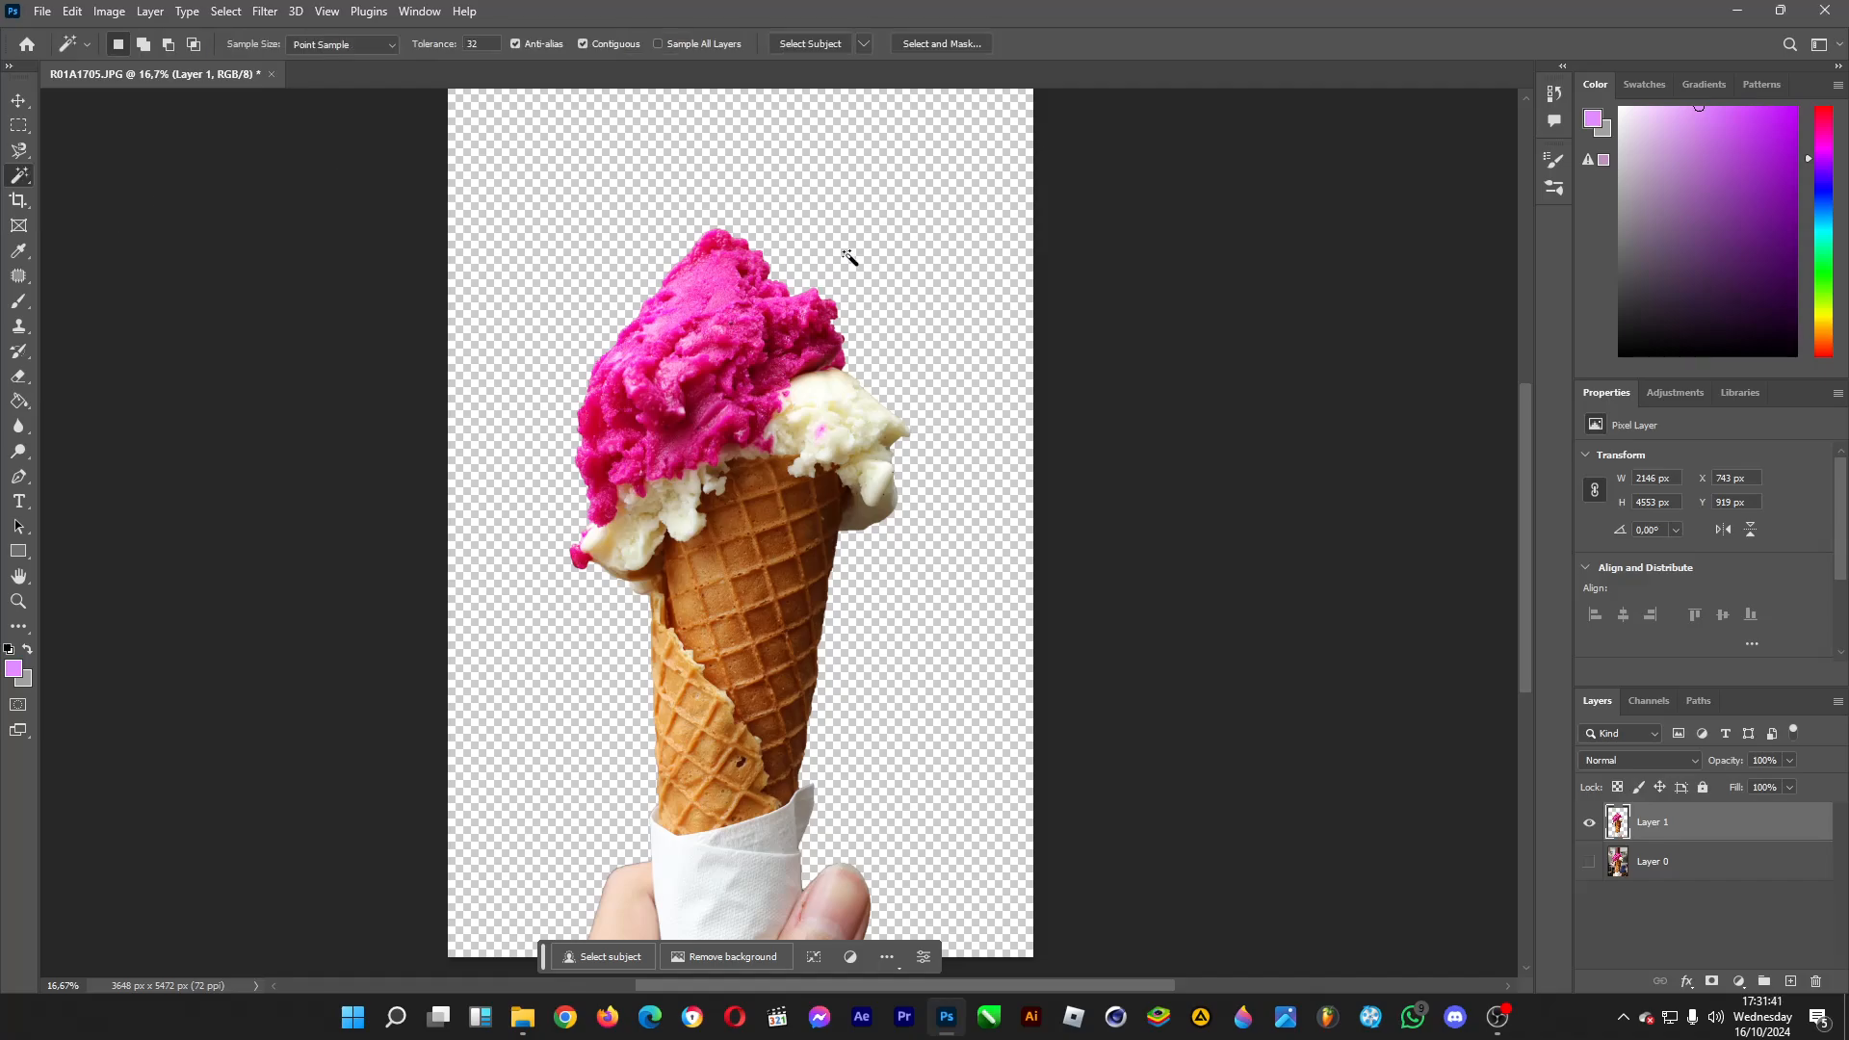
pyautogui.click(724, 156)
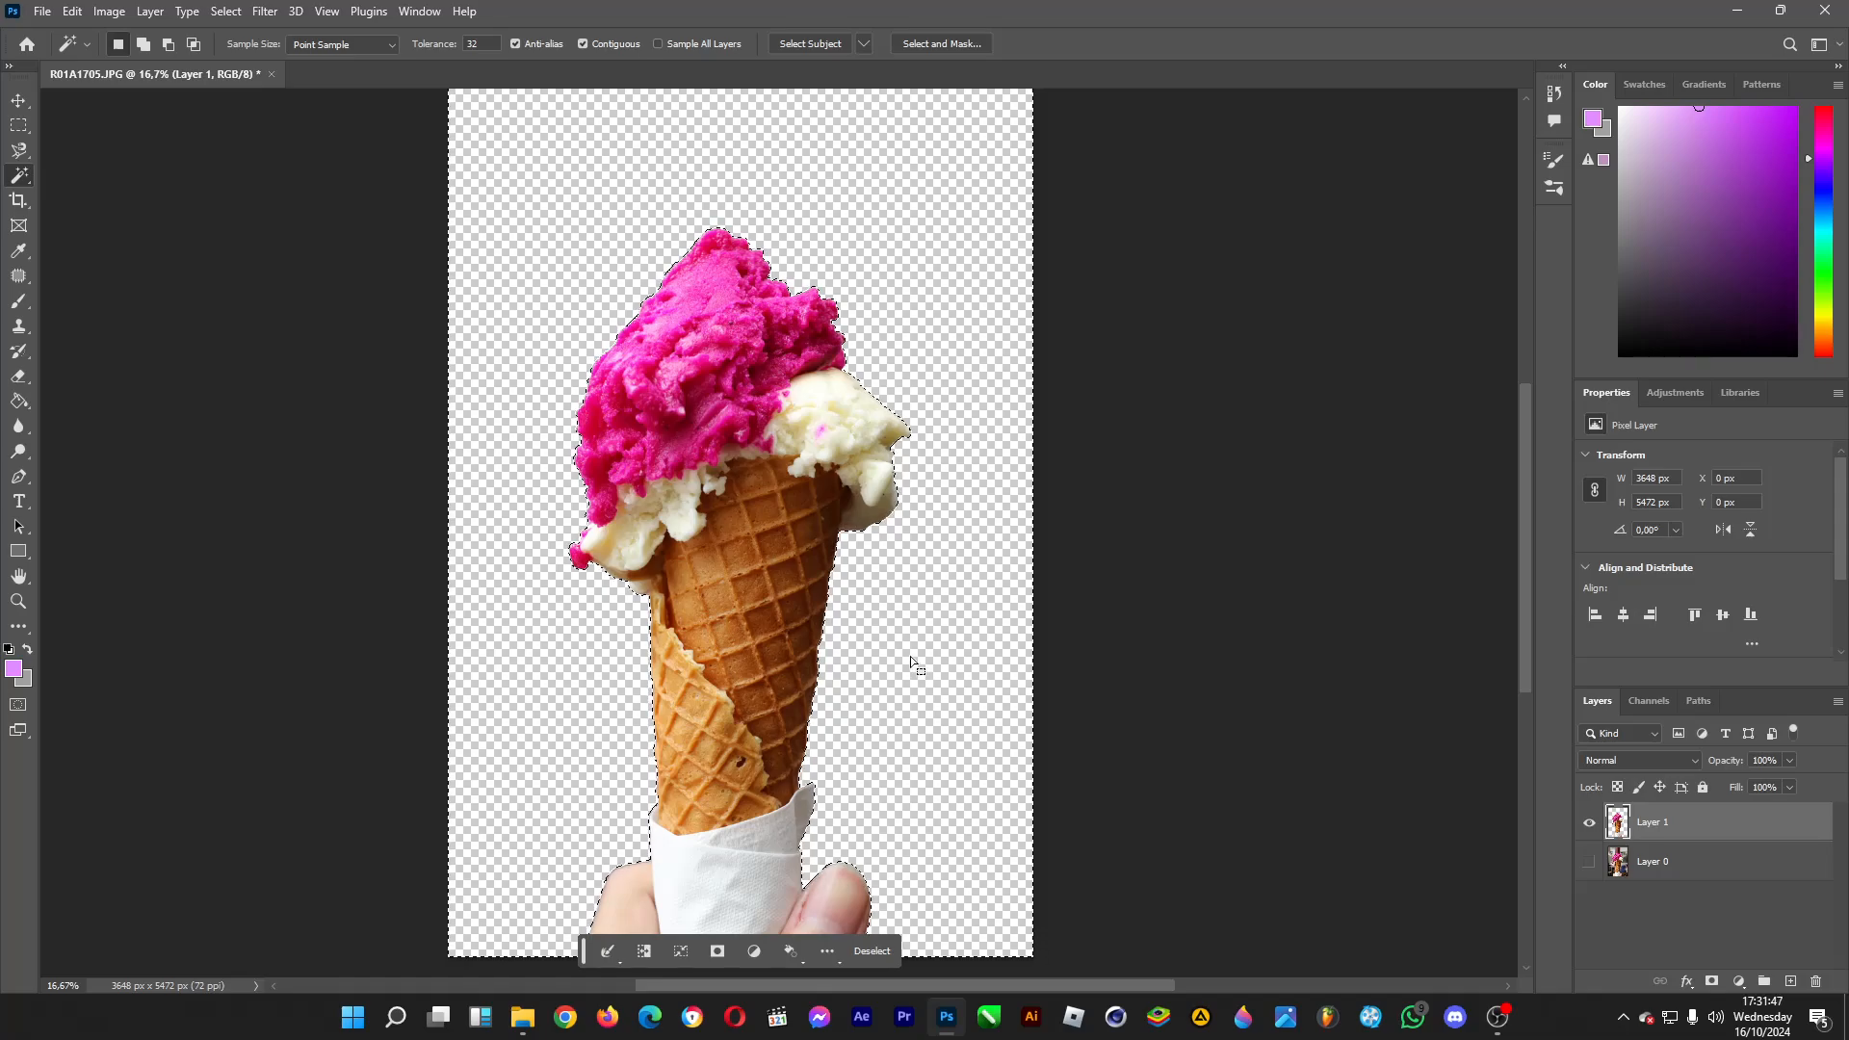
# Feather the selection by 3 pixels, clear the fringe along the cutout's edge with it, and deselect.
pyautogui.hotkey('shift', 'F6')
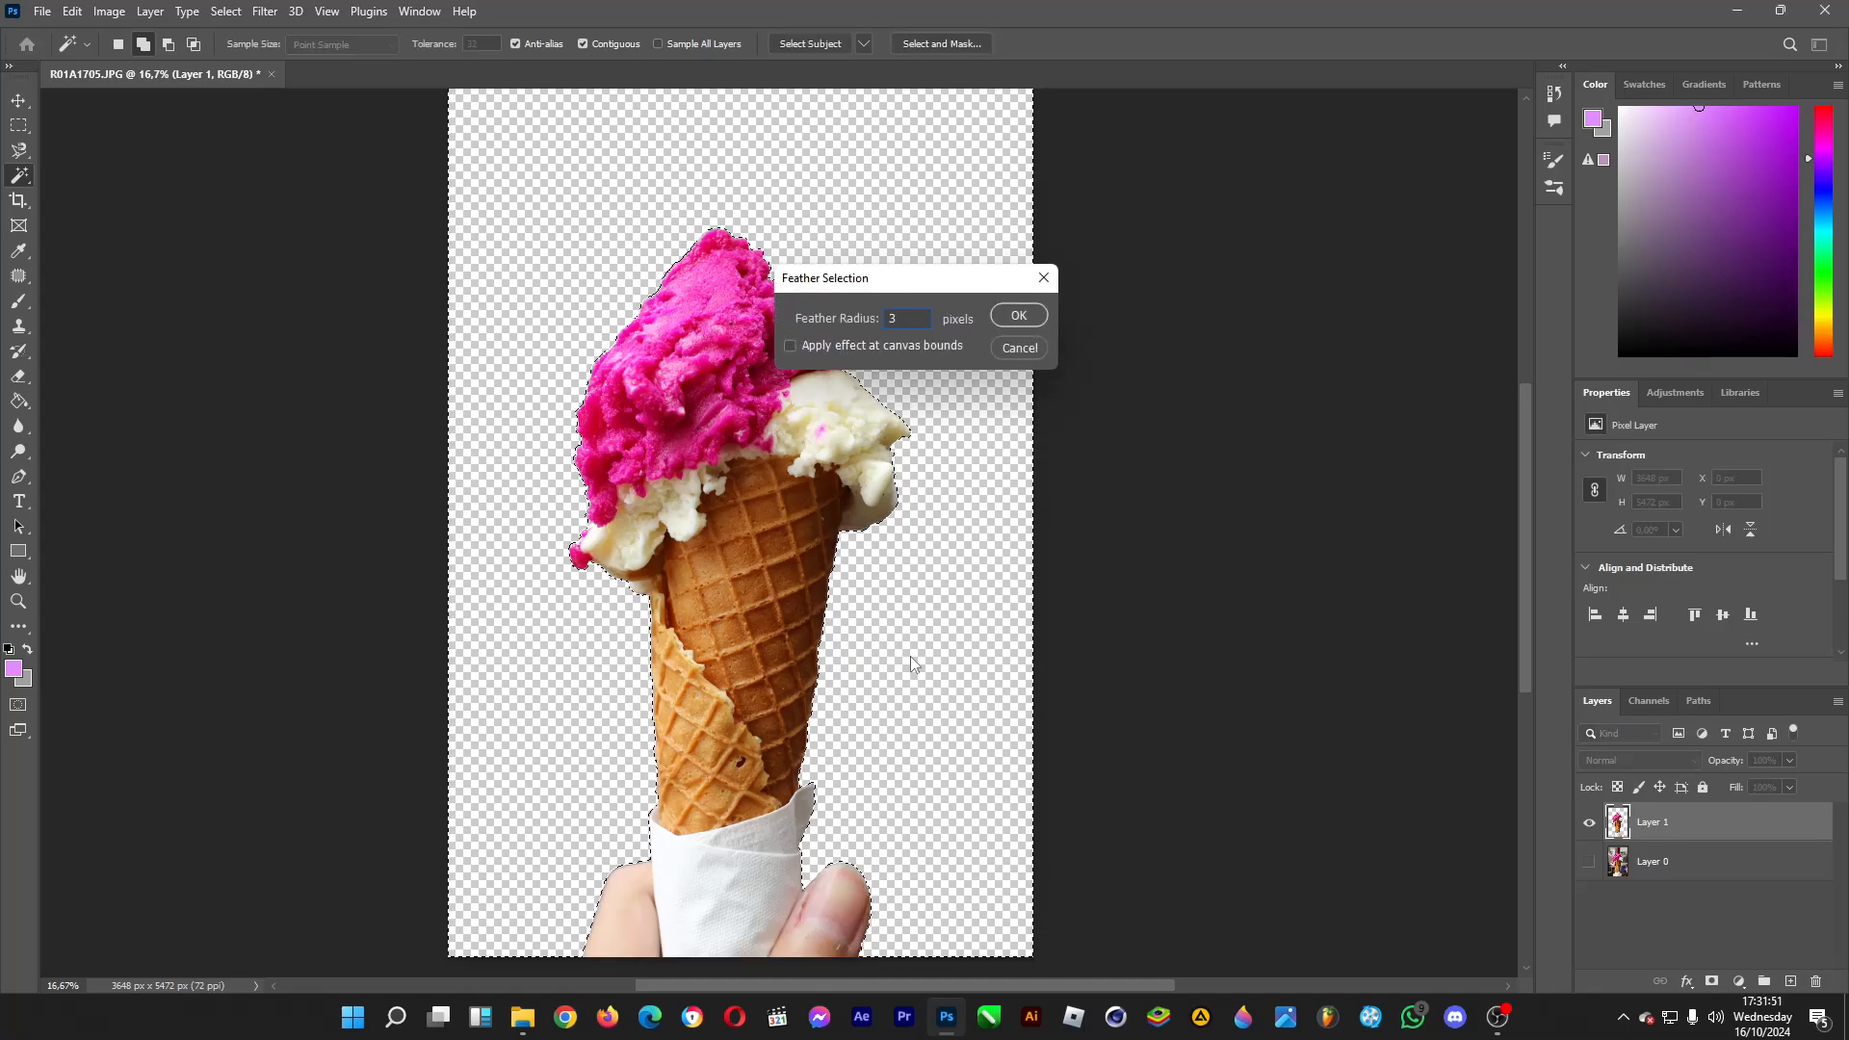
pyautogui.press('Return')
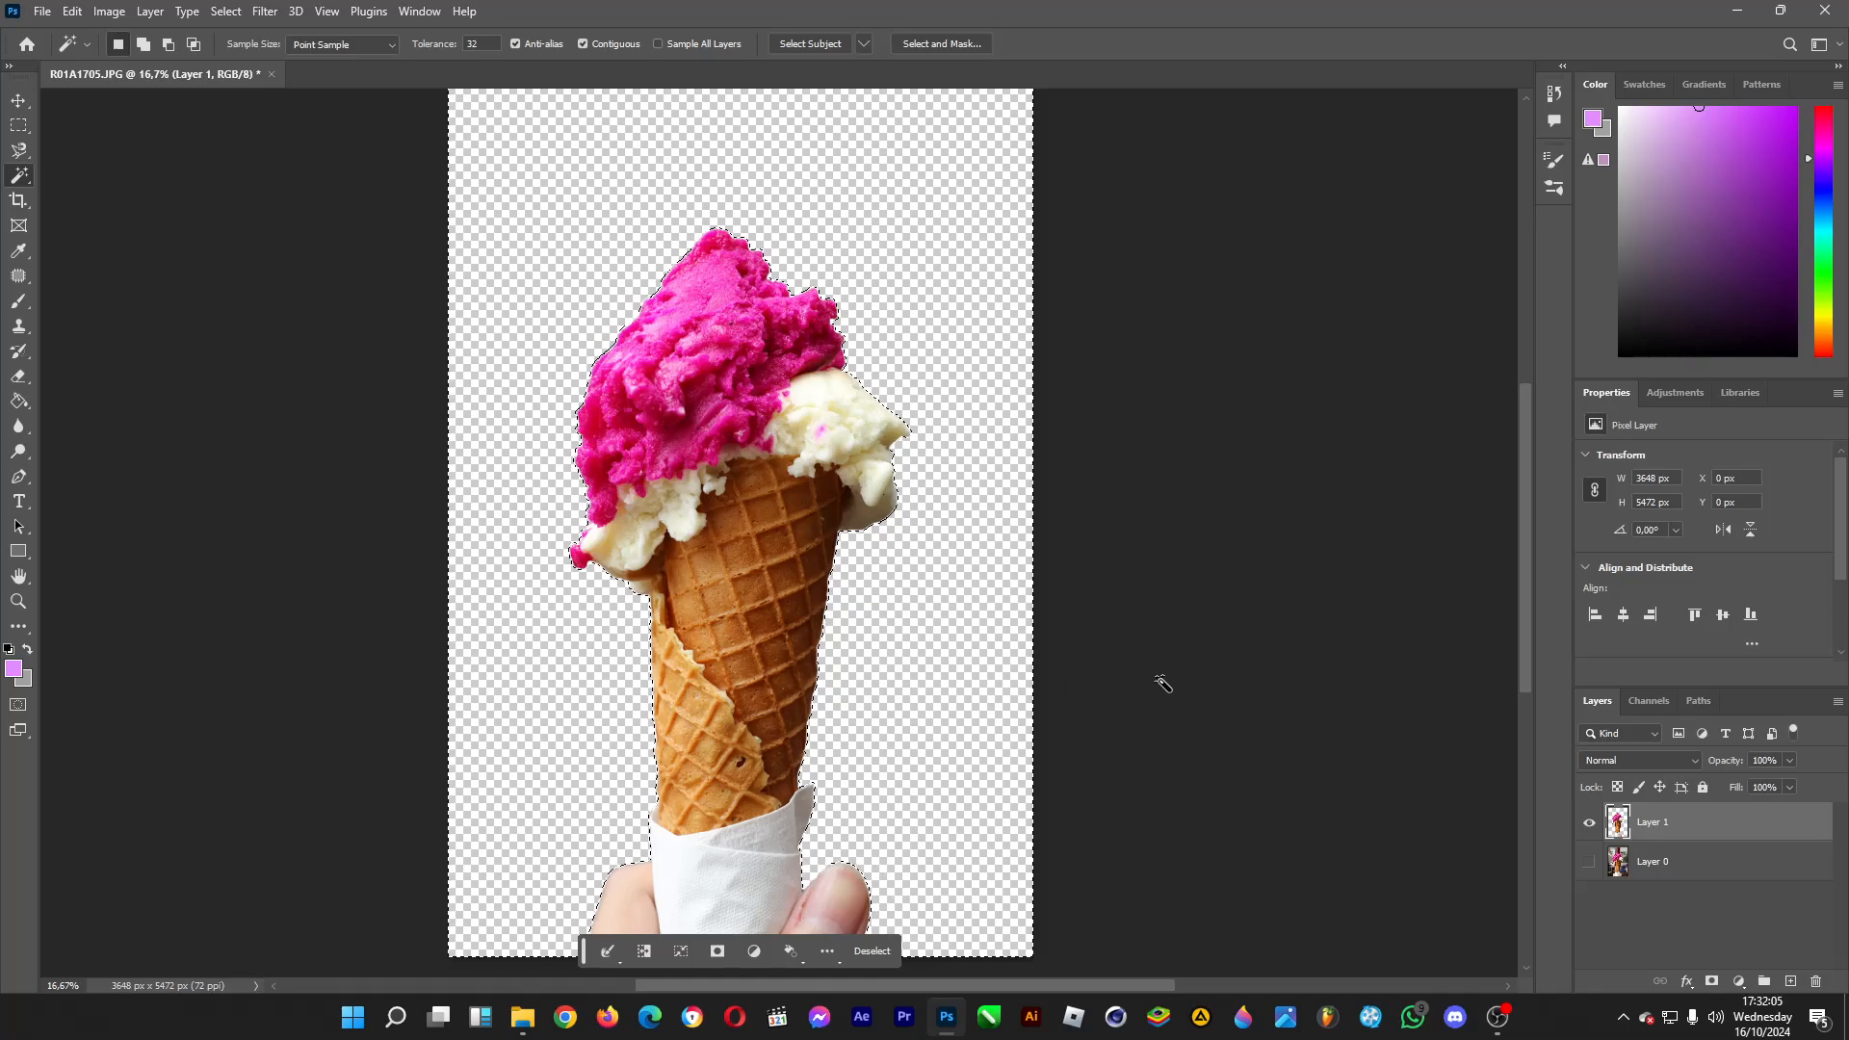
pyautogui.hotkey('ctrl', 'd')
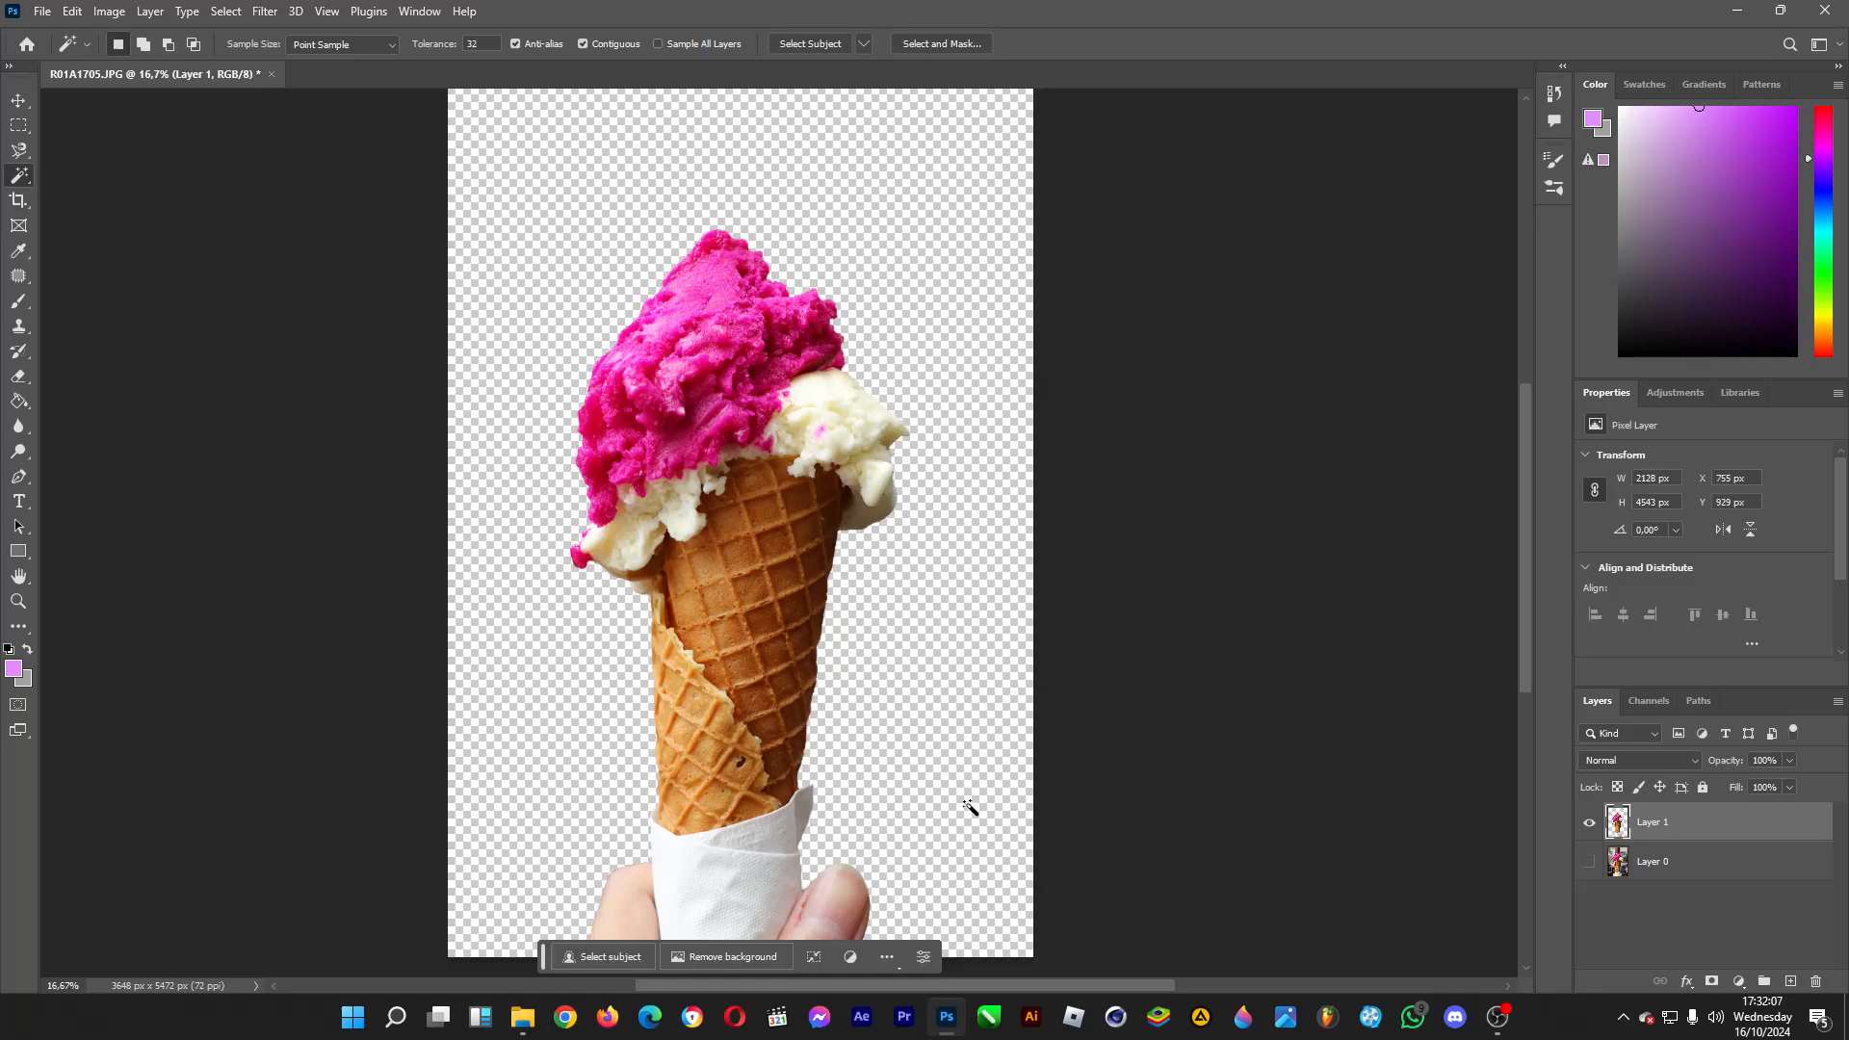
pyautogui.click(19, 150)
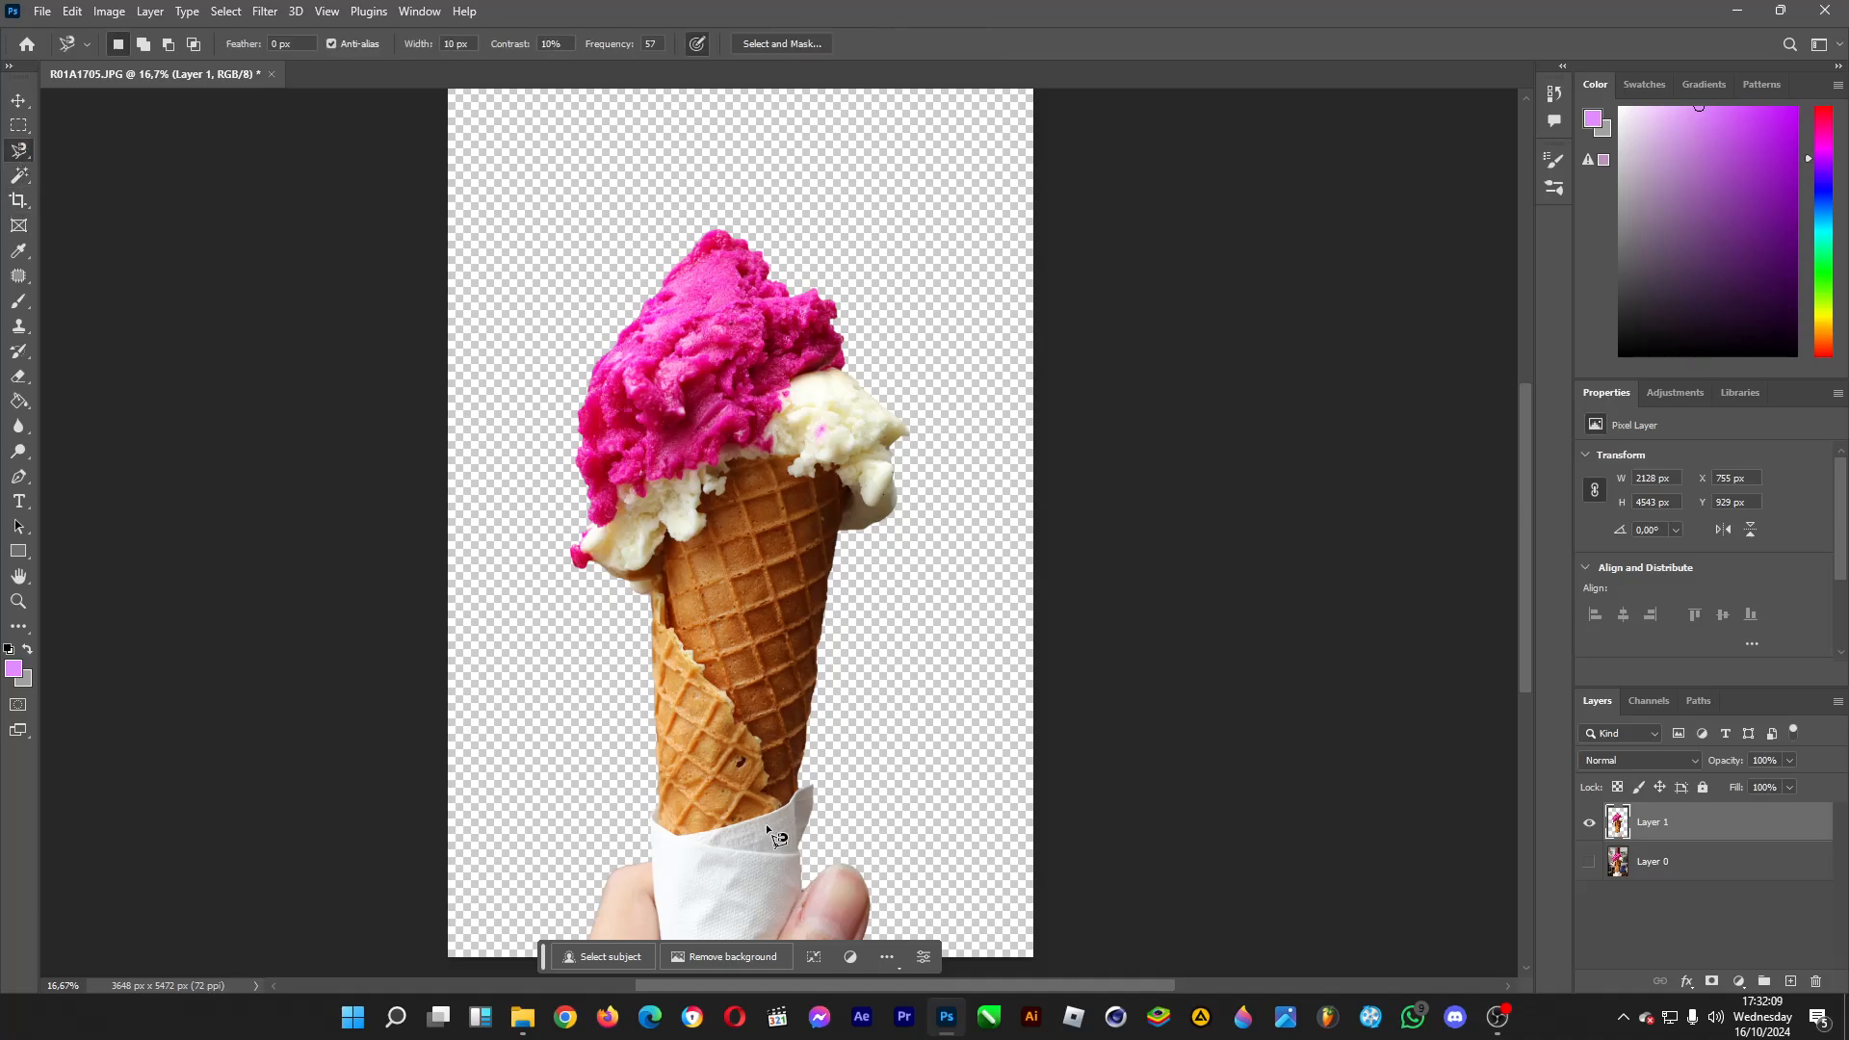
pyautogui.click(802, 885)
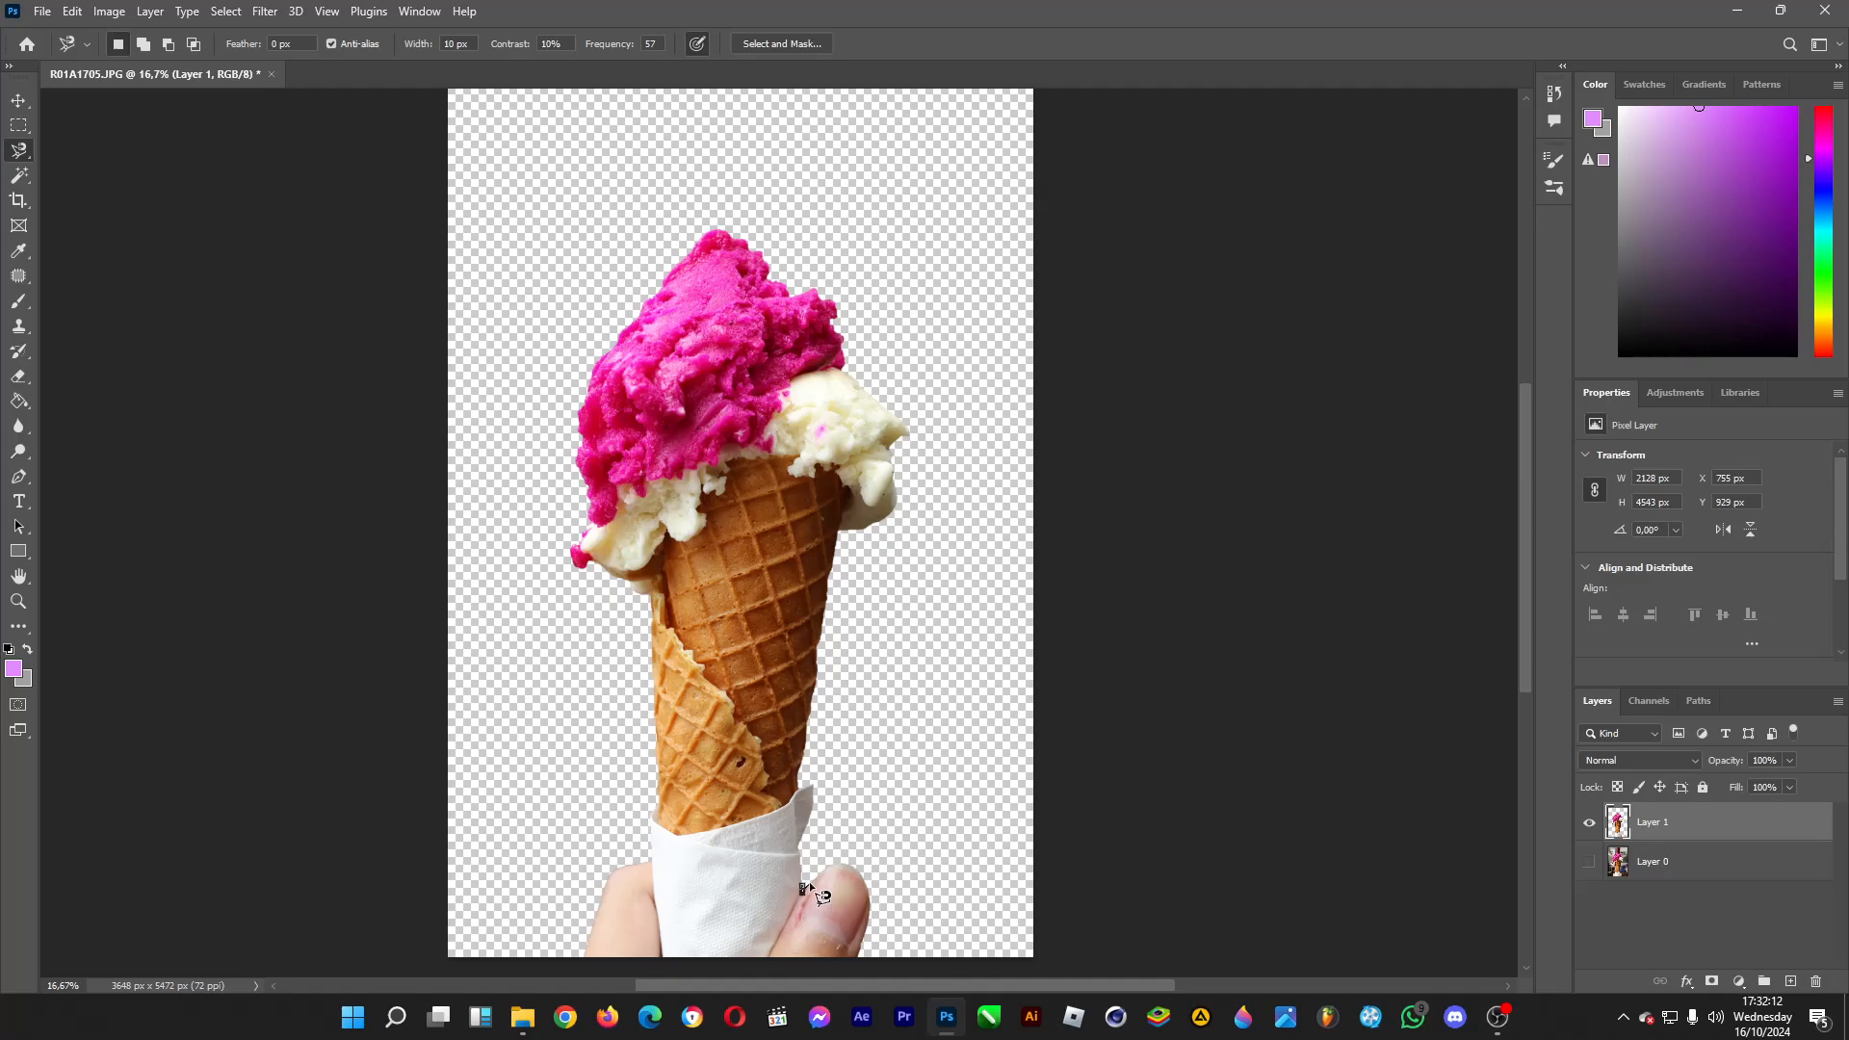
pyautogui.press('Escape')
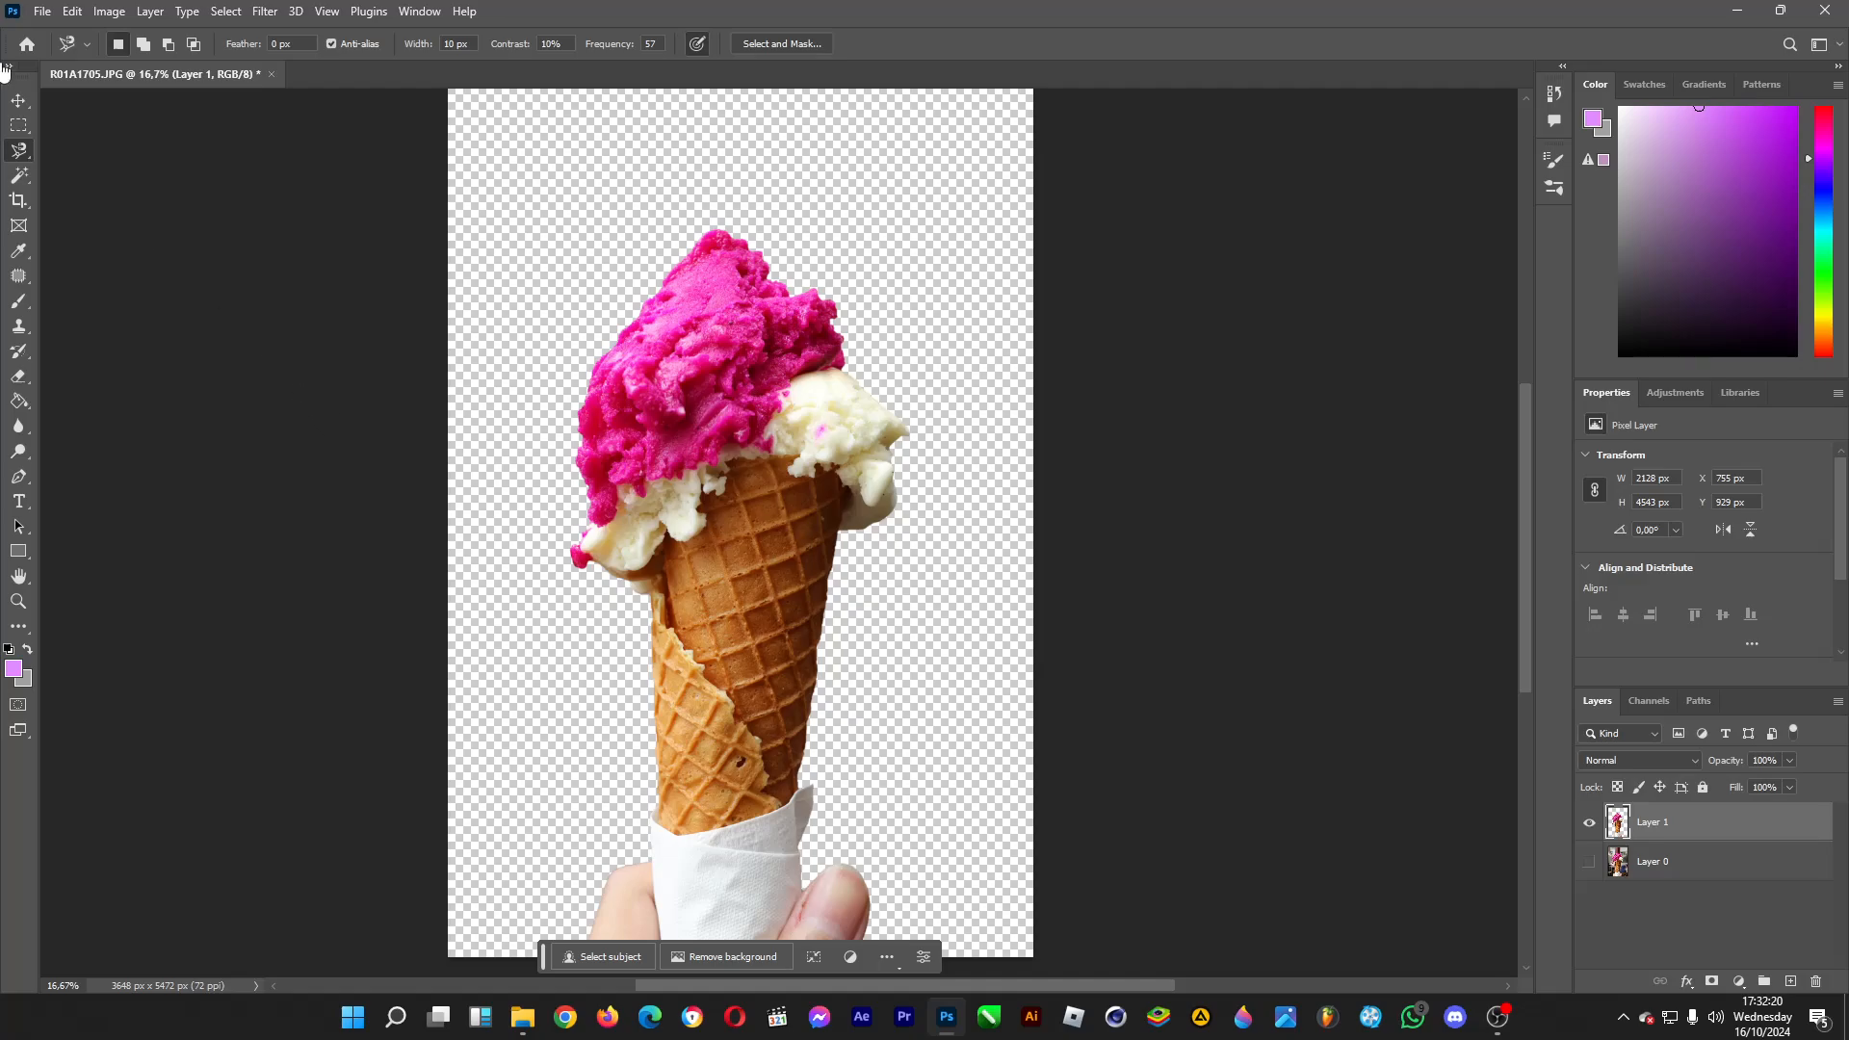
# Show Layer 0 again and try a Gaussian Blur with a 12.5 pixel radius on it, then cancel the filter.
pyautogui.click(18, 100)
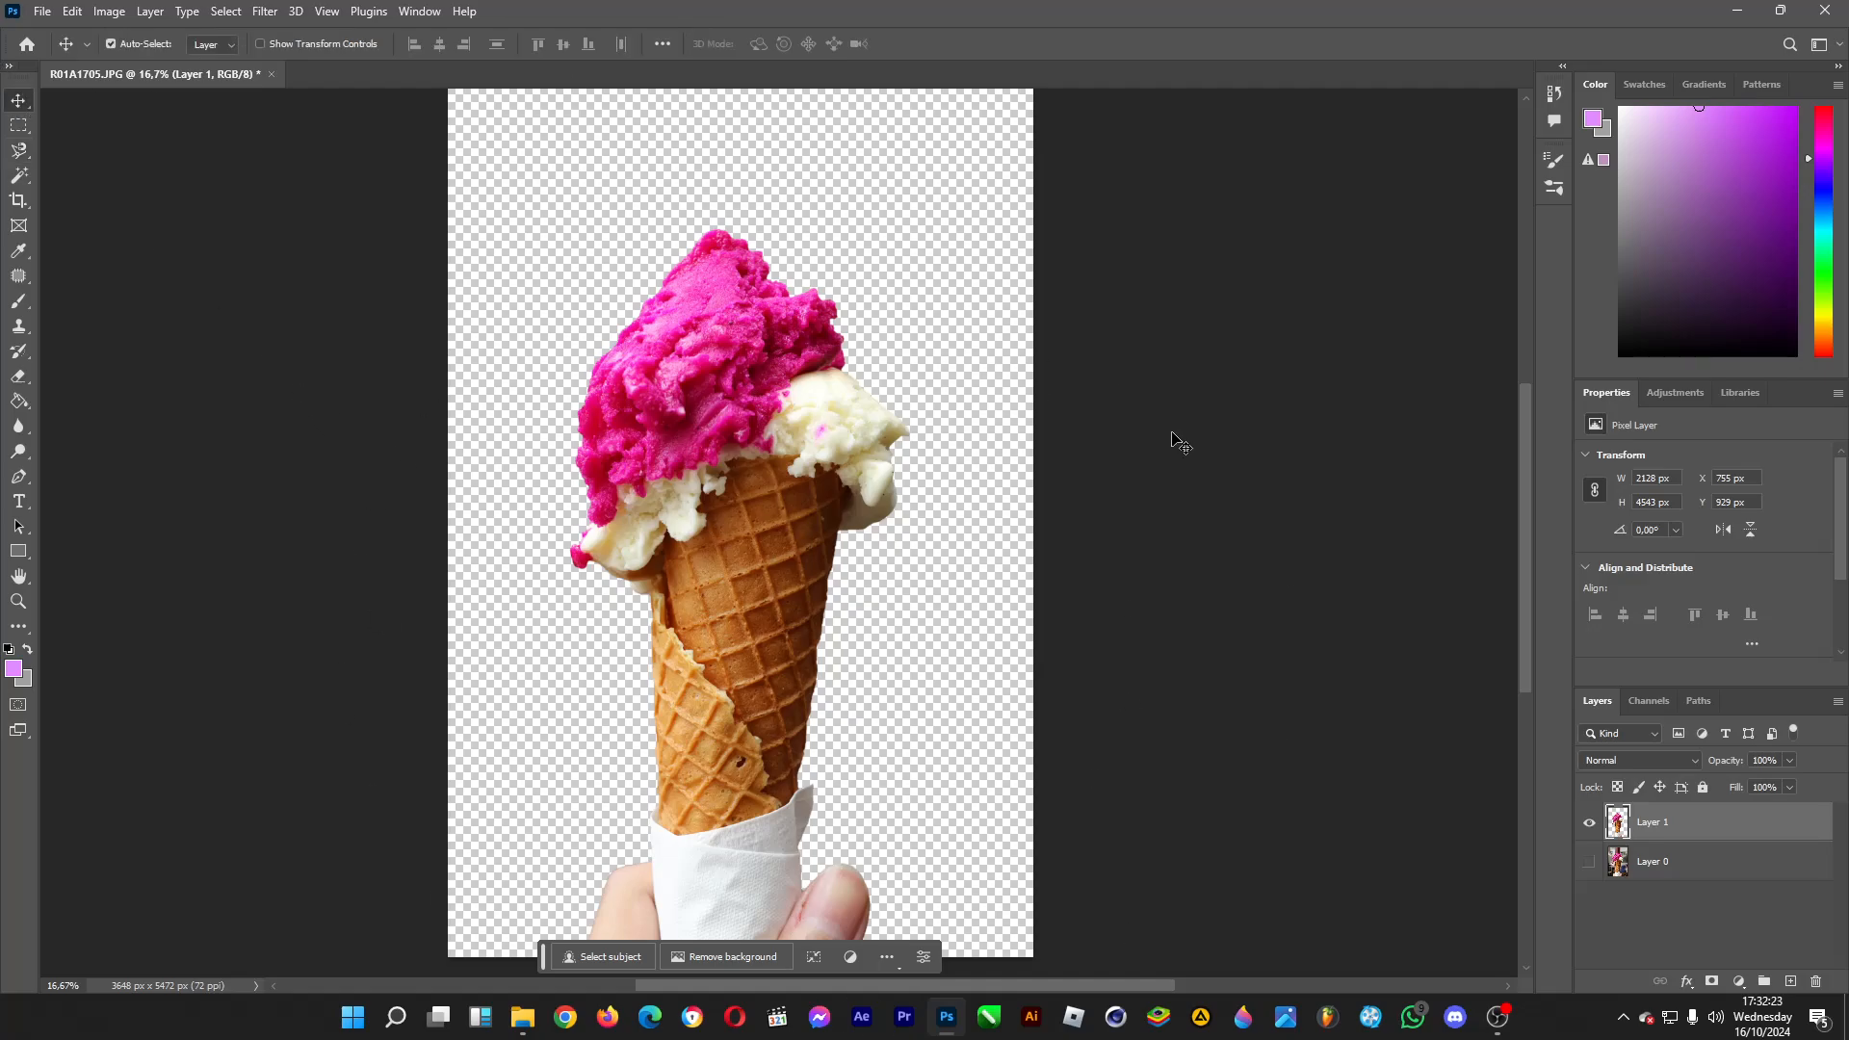
pyautogui.click(1589, 862)
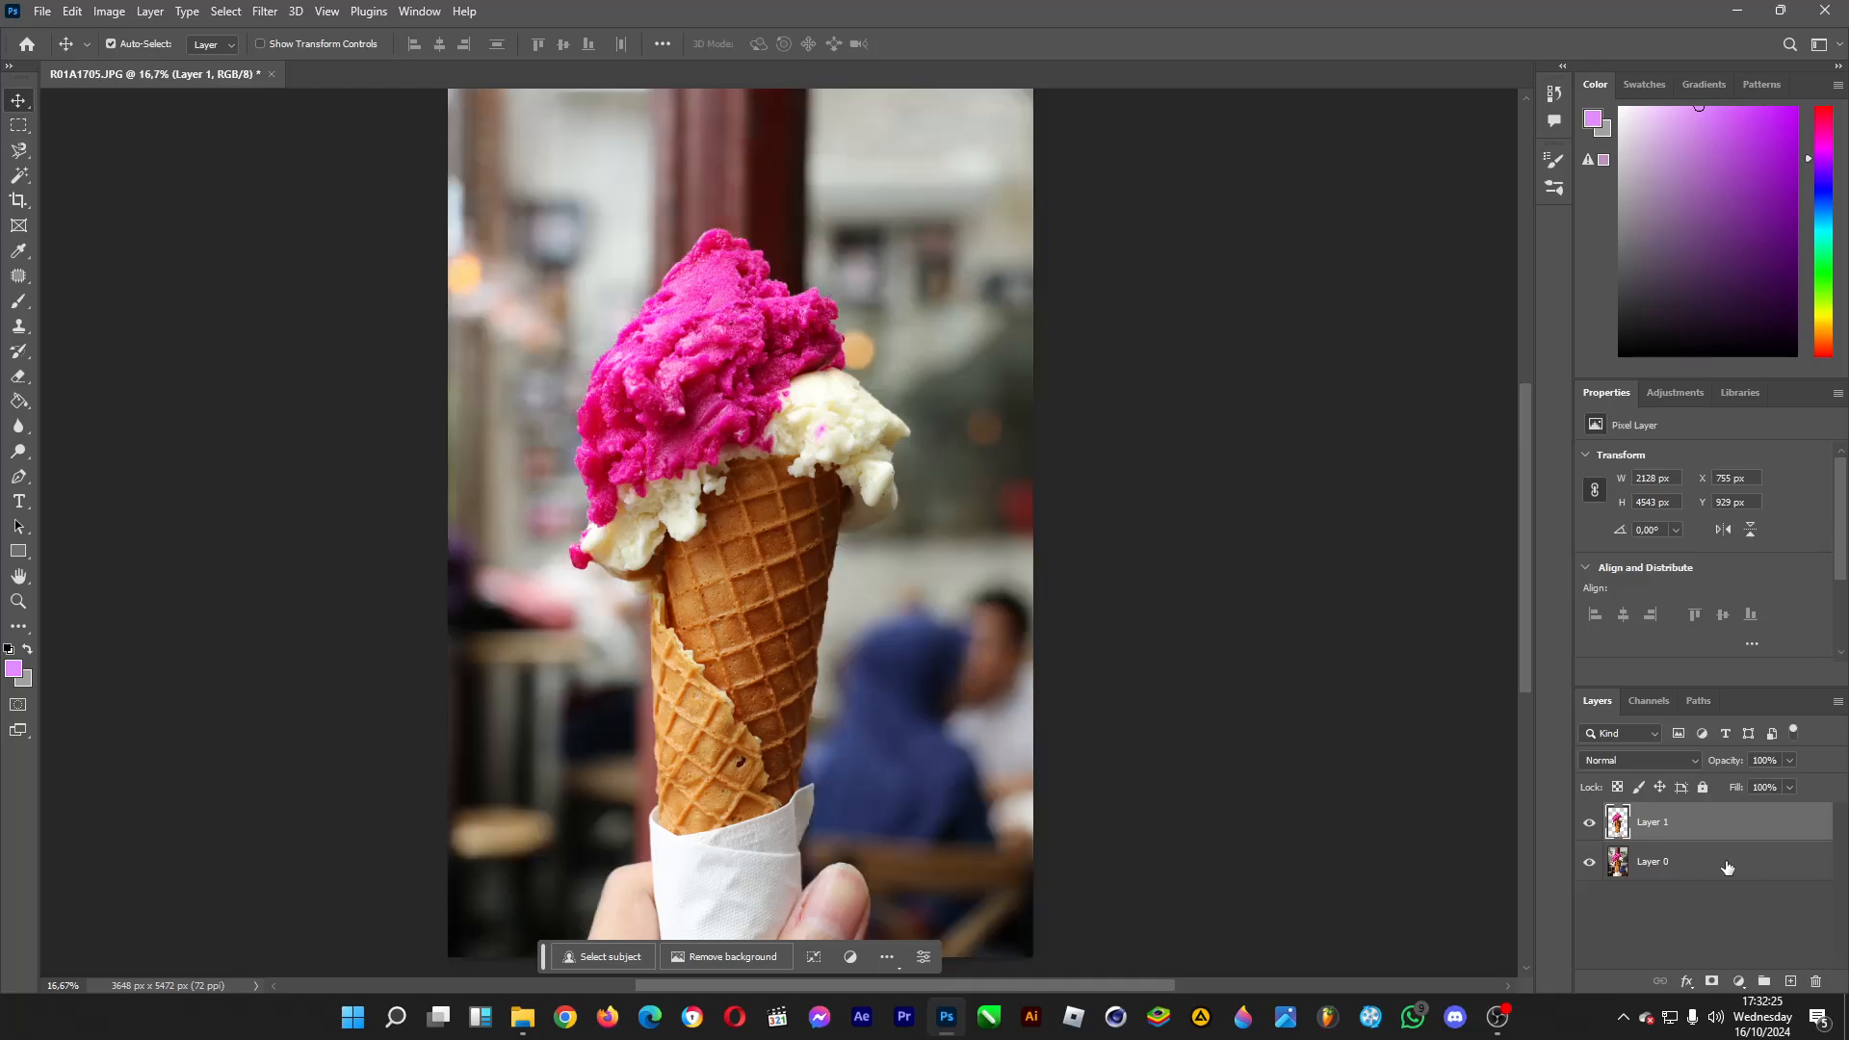
pyautogui.click(1727, 868)
pyautogui.click(263, 13)
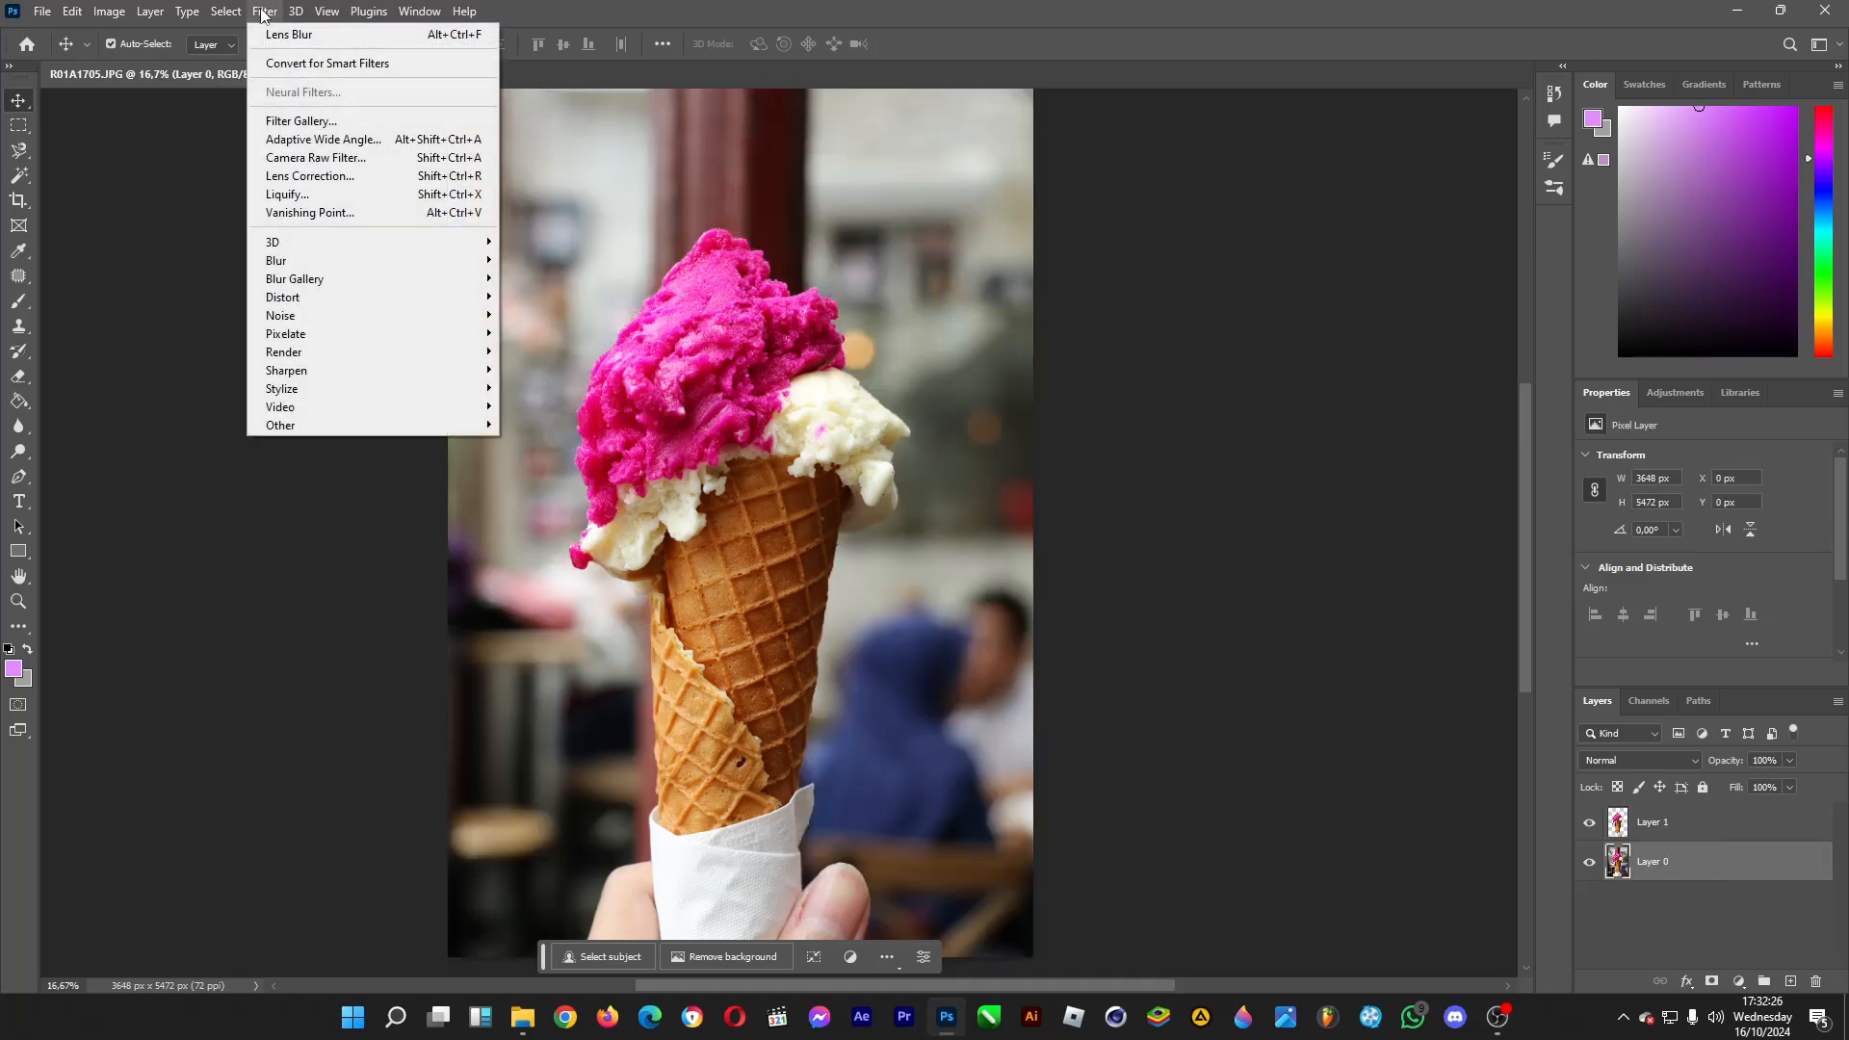
pyautogui.moveTo(428, 262)
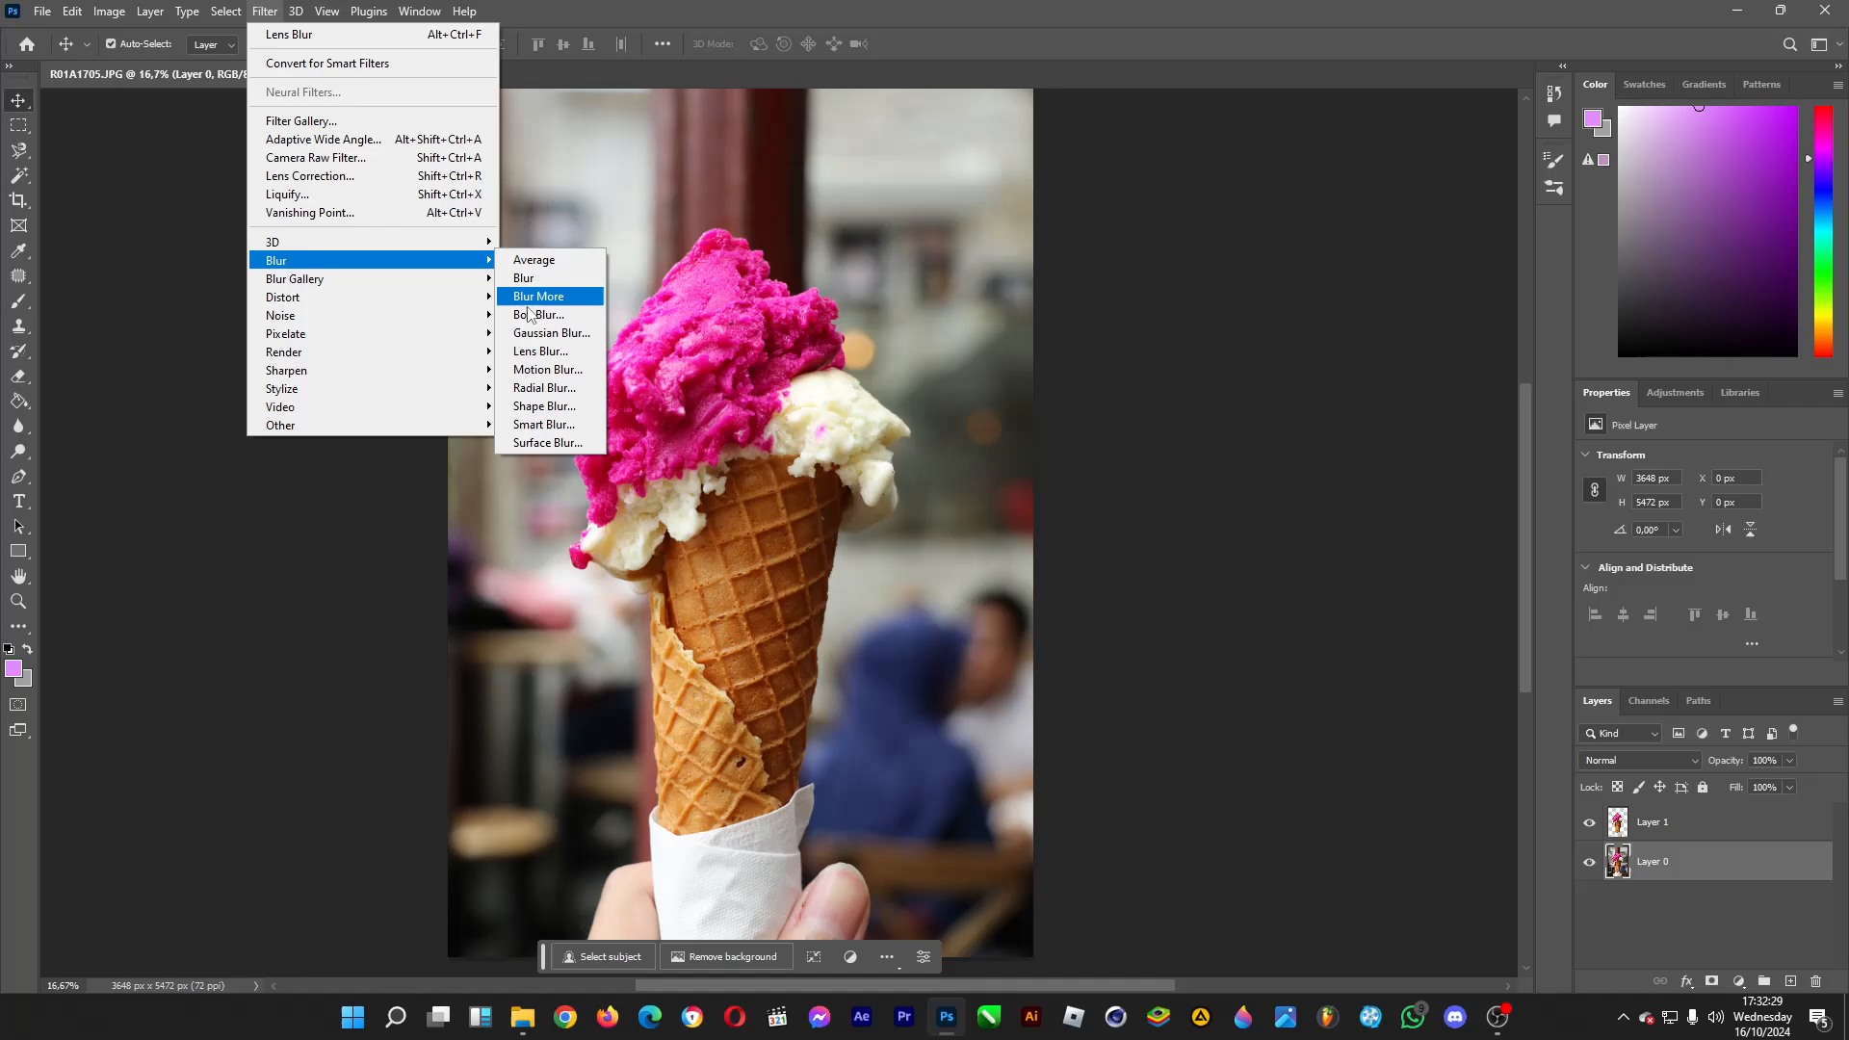
pyautogui.click(549, 332)
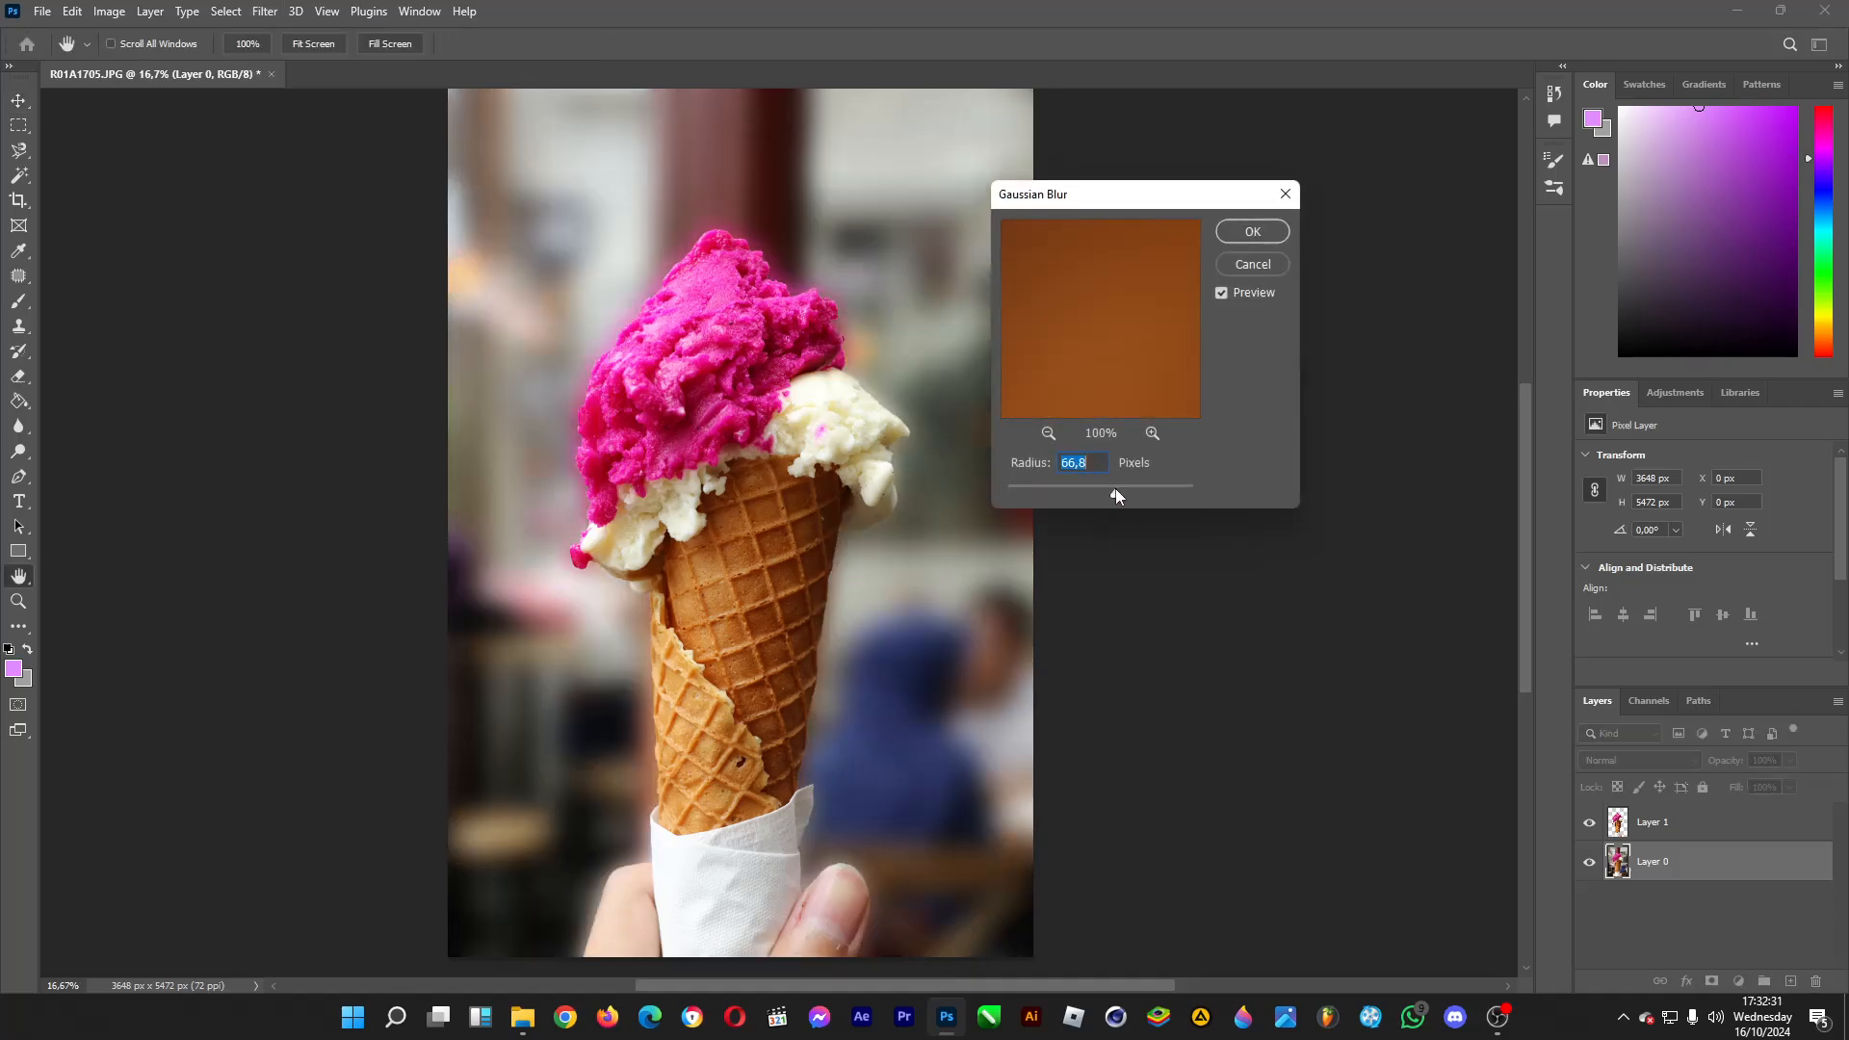
pyautogui.moveTo(1116, 491)
pyautogui.mouseDown()
pyautogui.moveTo(1168, 493)
pyautogui.moveTo(1041, 493)
pyautogui.moveTo(1083, 490)
pyautogui.mouseUp()
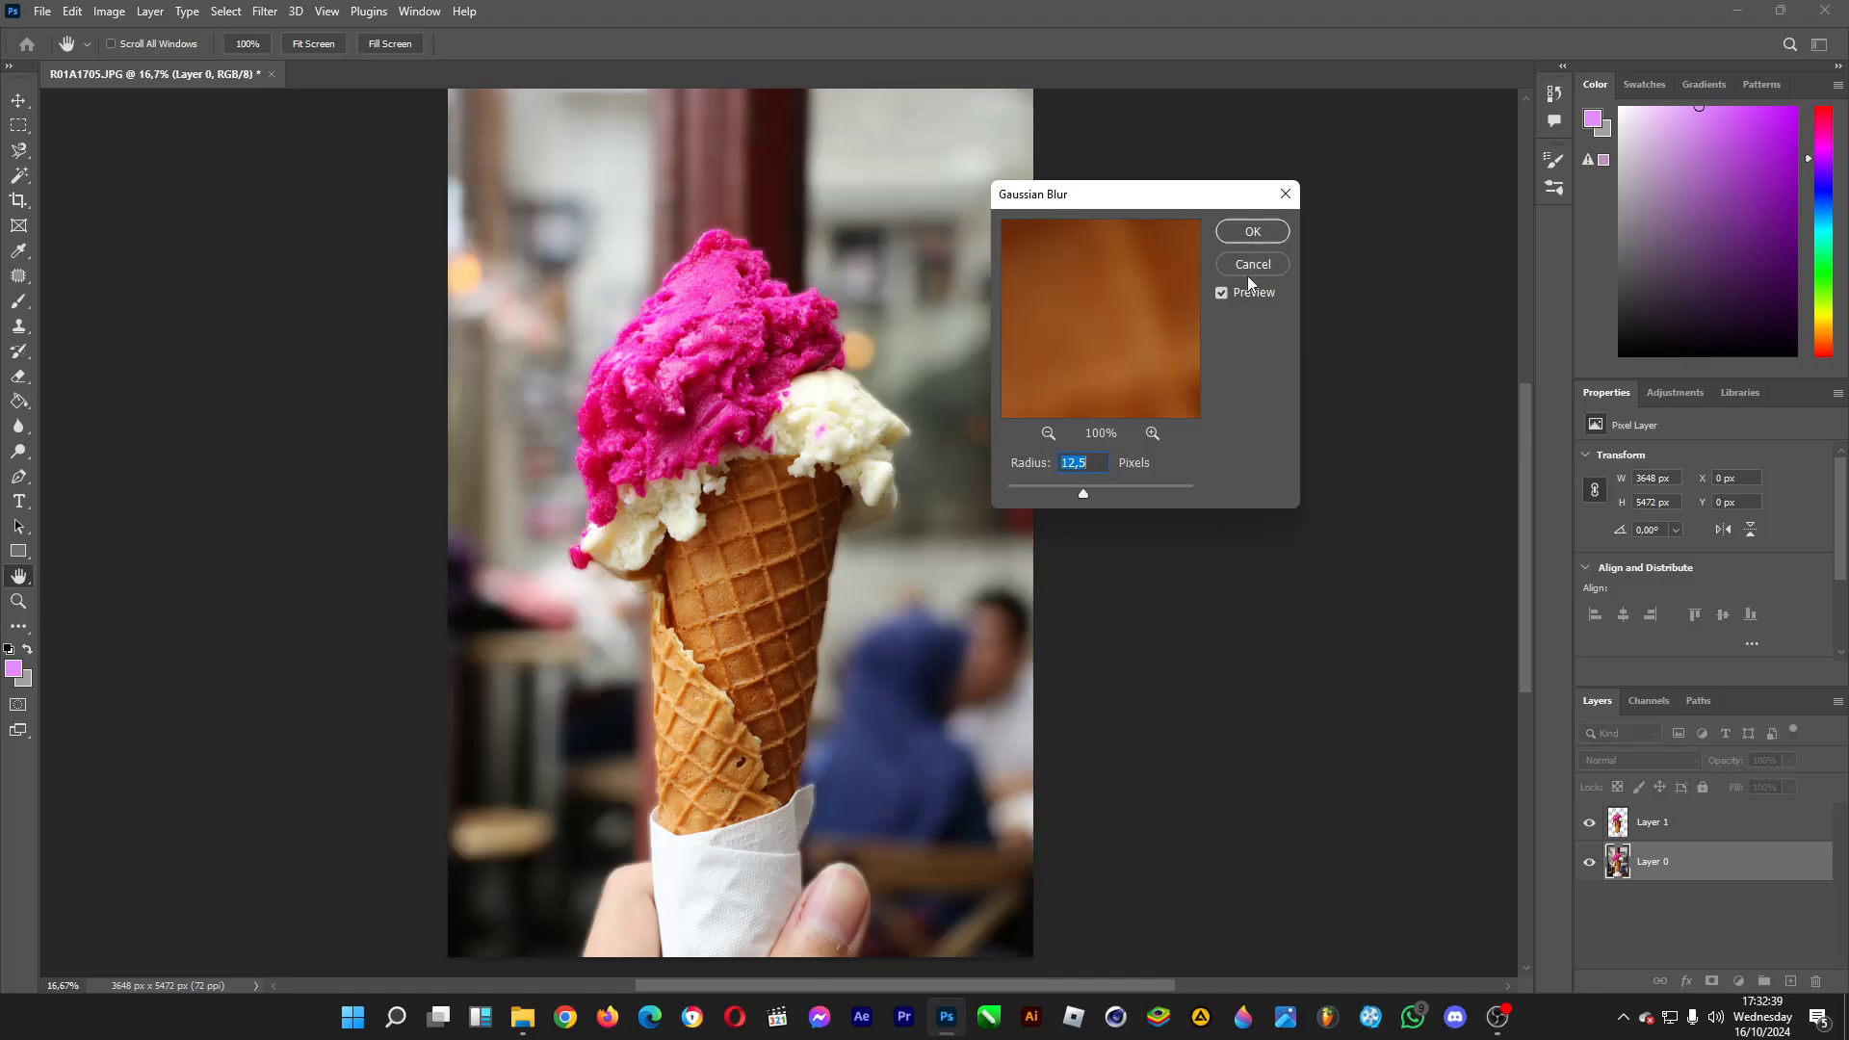
pyautogui.click(1251, 265)
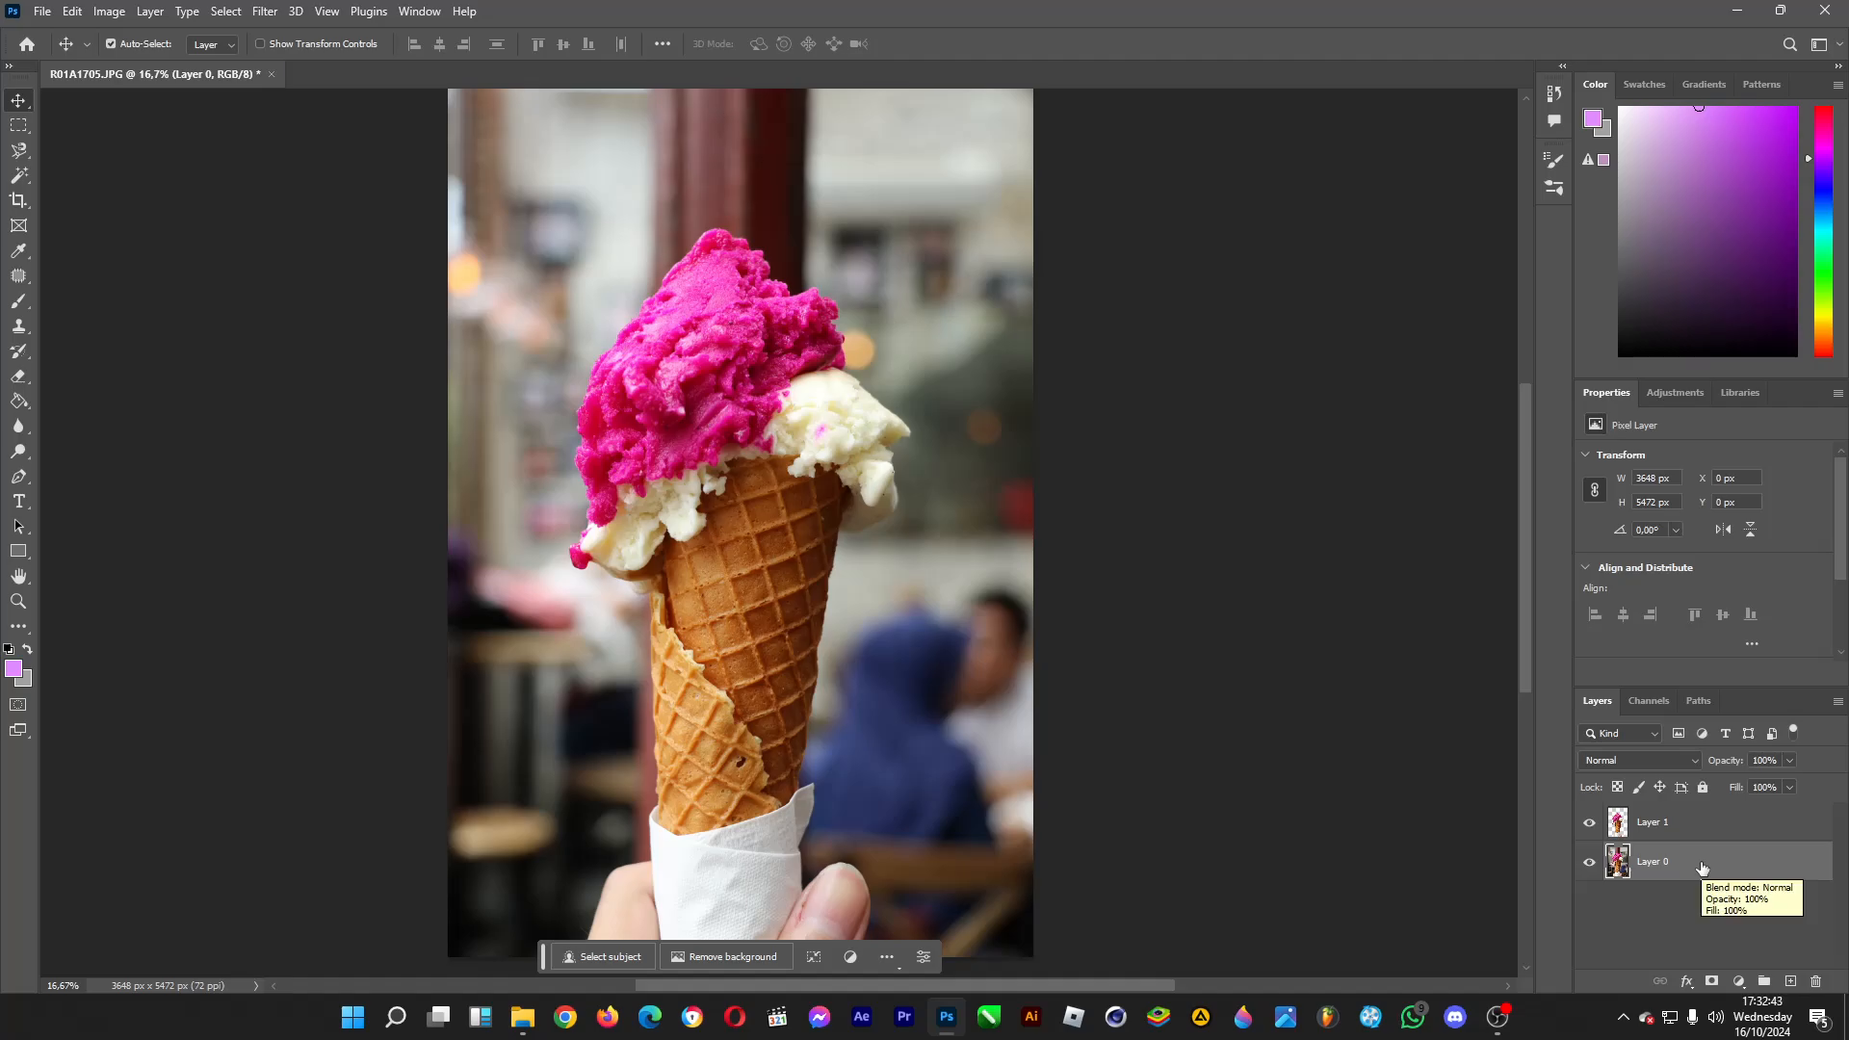
# Delete Layer 0 and add a new empty layer above Layer 1.
pyautogui.press('Delete')
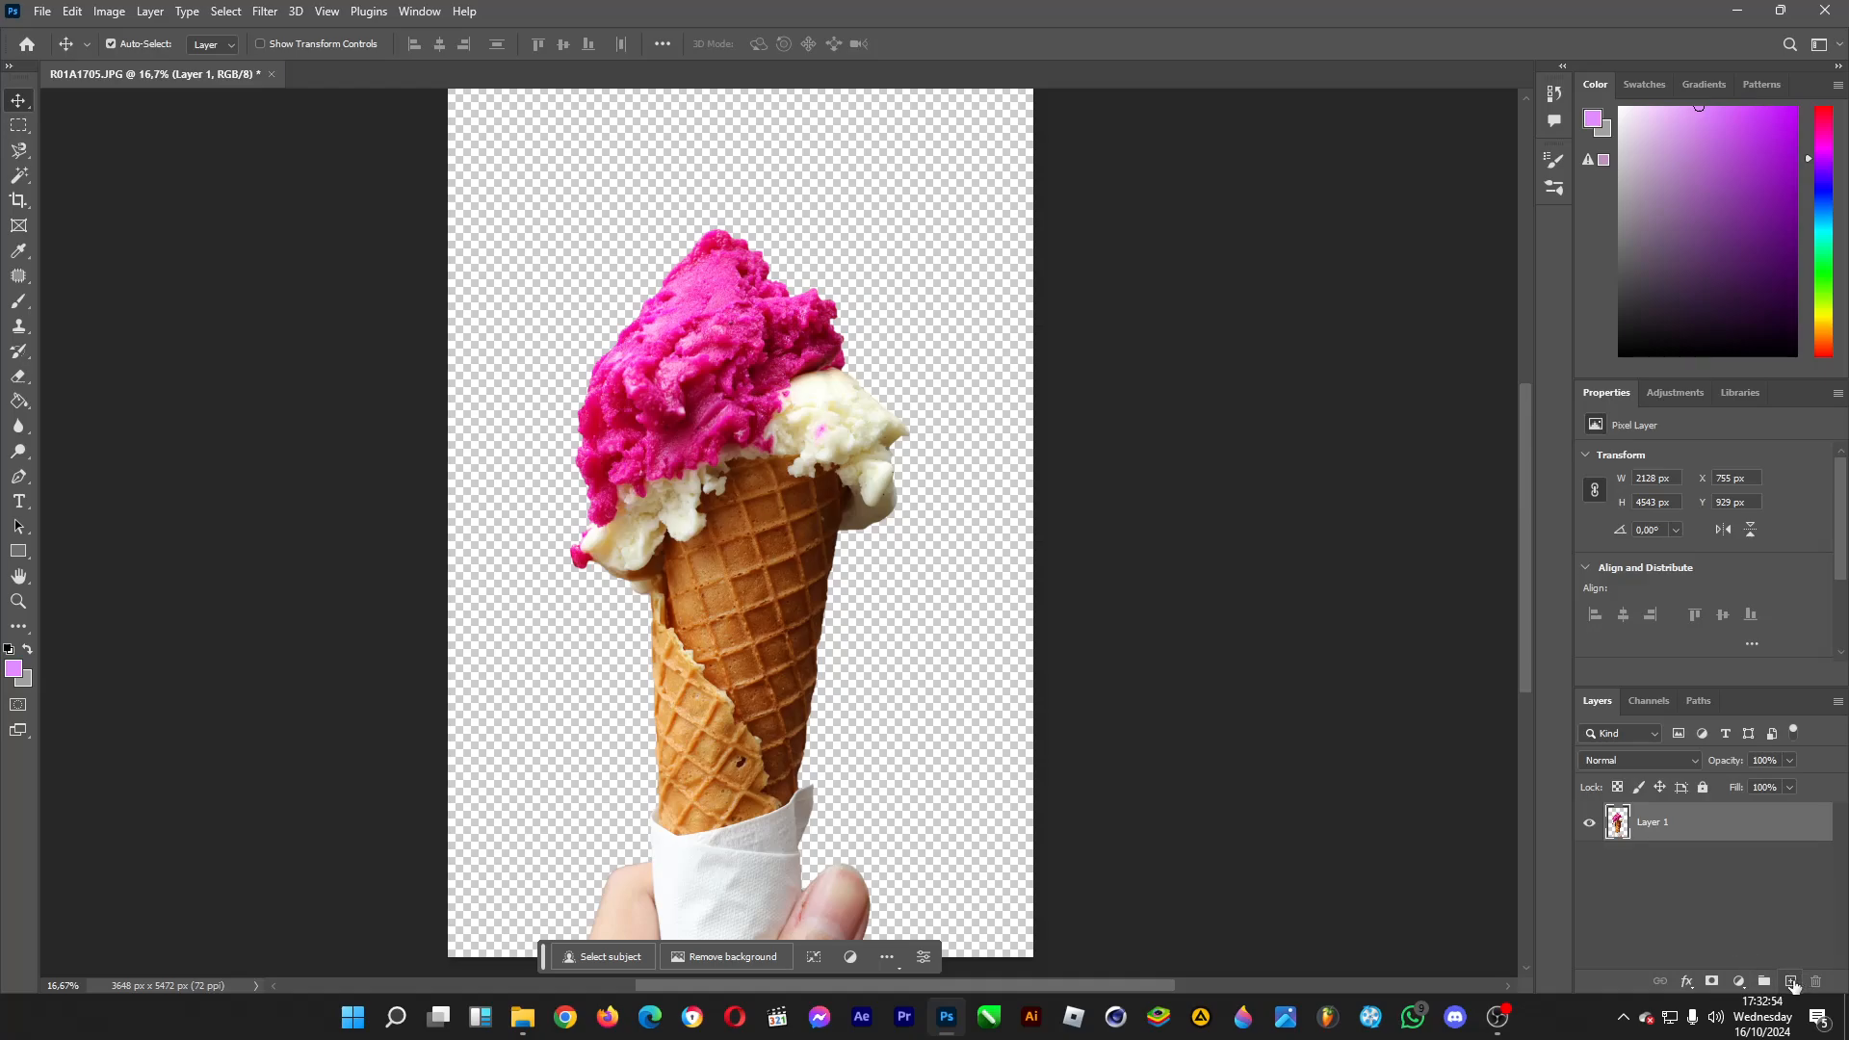
pyautogui.click(1791, 981)
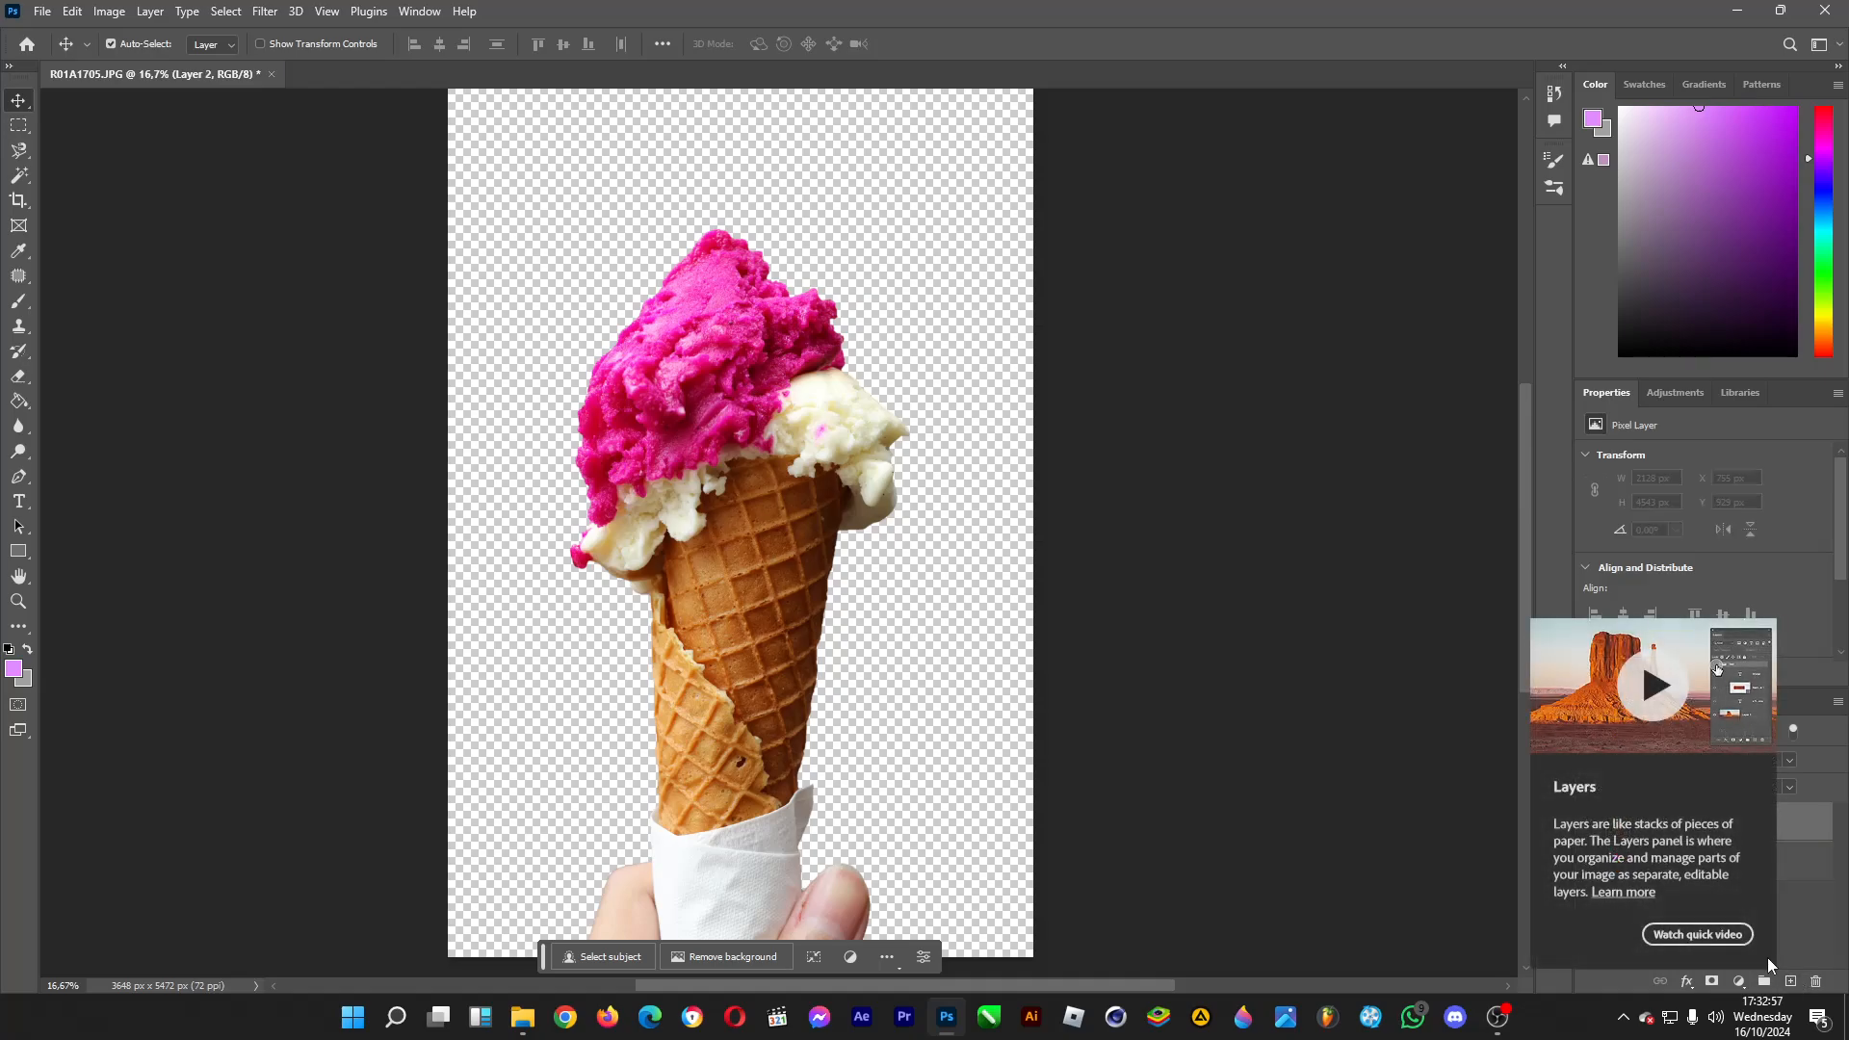
# Set the foreground color to light purple, hex ce9bf1, for use with the Paint Bucket tool.
pyautogui.click(18, 401)
pyautogui.click(13, 667)
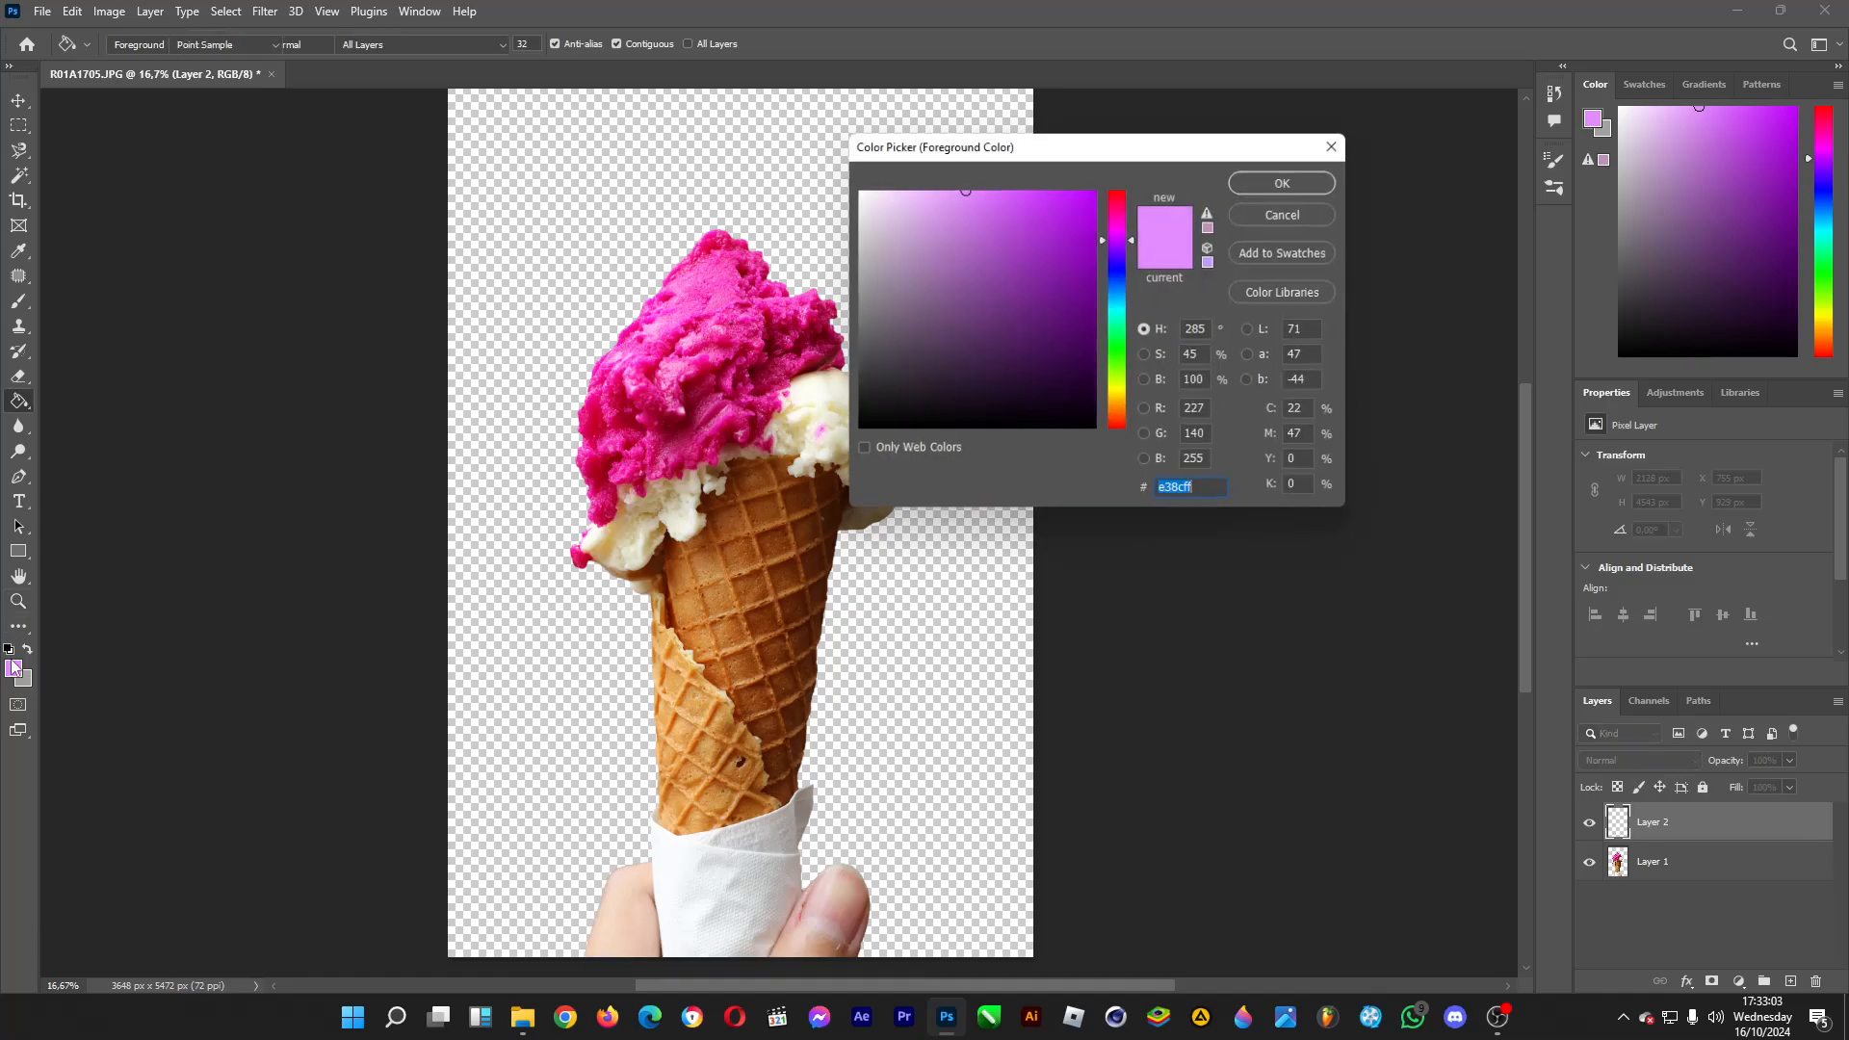
pyautogui.click(955, 238)
pyautogui.click(1123, 283)
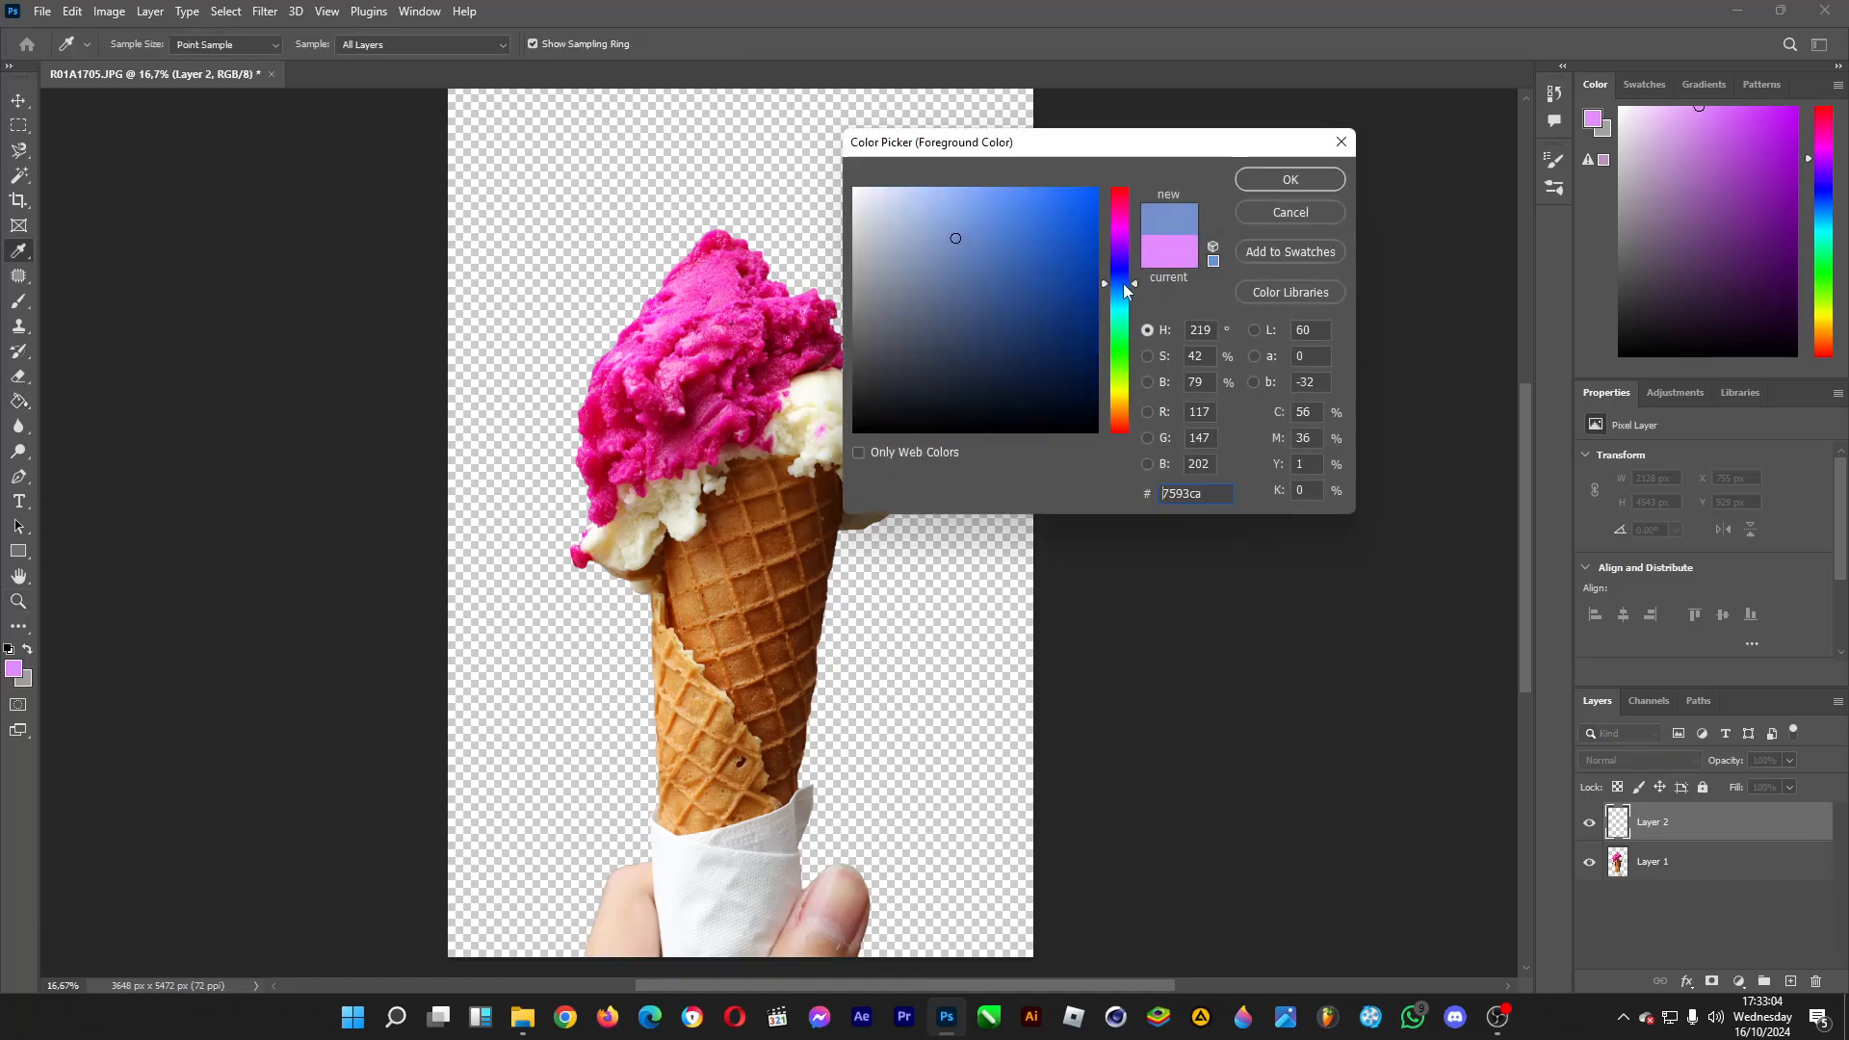
pyautogui.moveTo(1123, 283); pyautogui.dragTo(1125, 293)
pyautogui.click(1002, 203)
pyautogui.moveTo(1104, 289); pyautogui.dragTo(1108, 244)
pyautogui.moveTo(1006, 250); pyautogui.dragTo(940, 200)
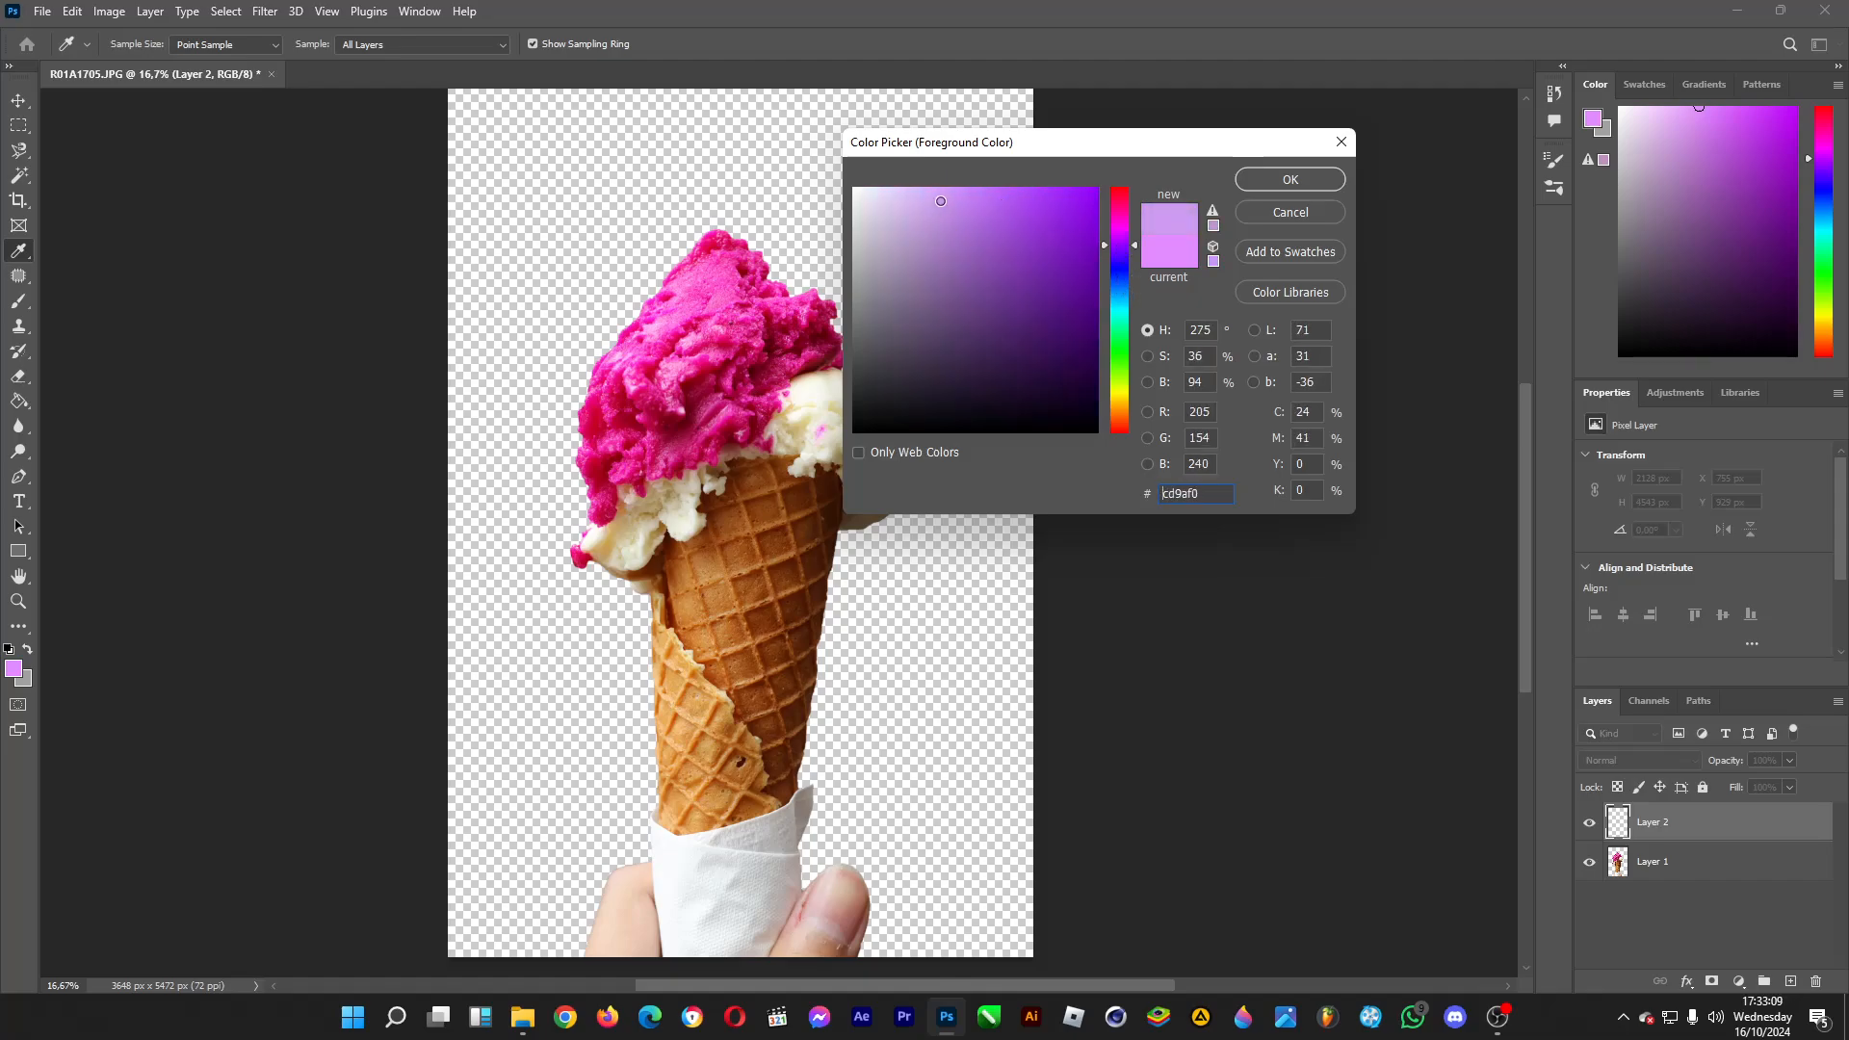
pyautogui.click(1256, 179)
# Fill Layer 2 with the light purple foreground color and move it below Layer 1 as the cone's background.
pyautogui.press('g')
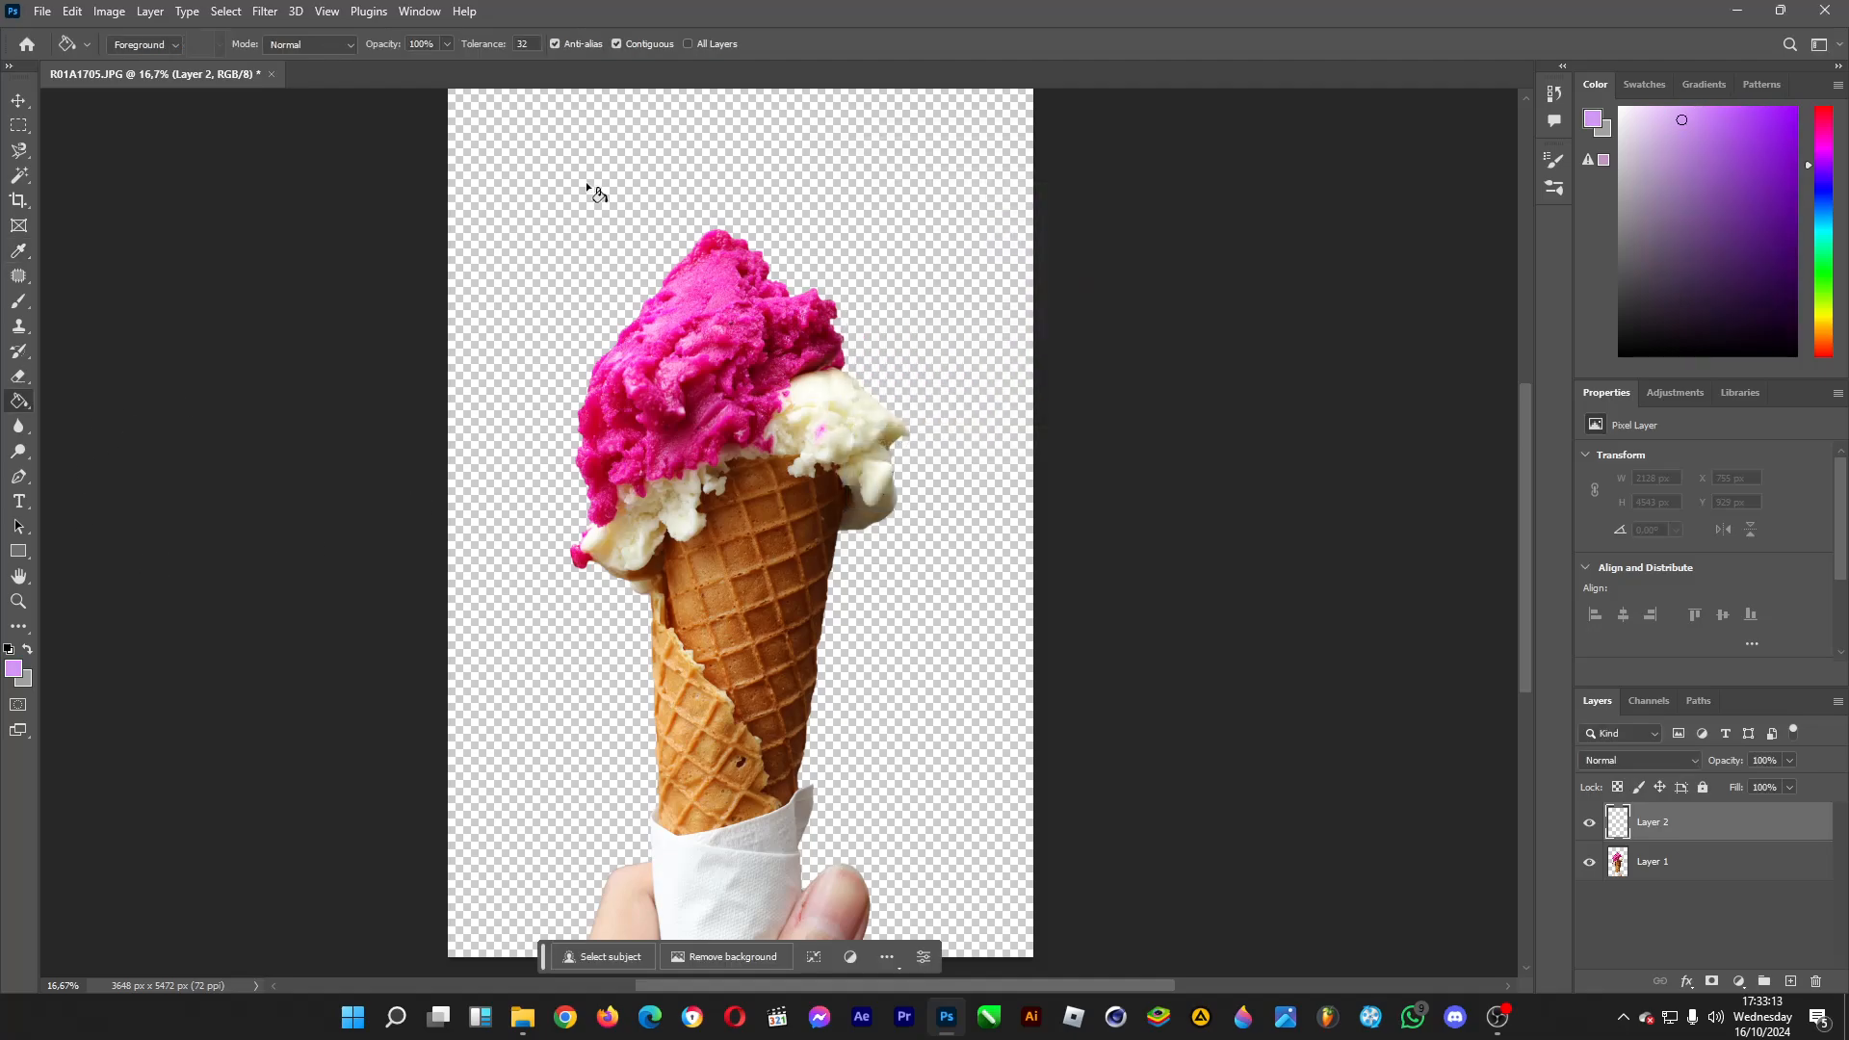
pyautogui.click(611, 190)
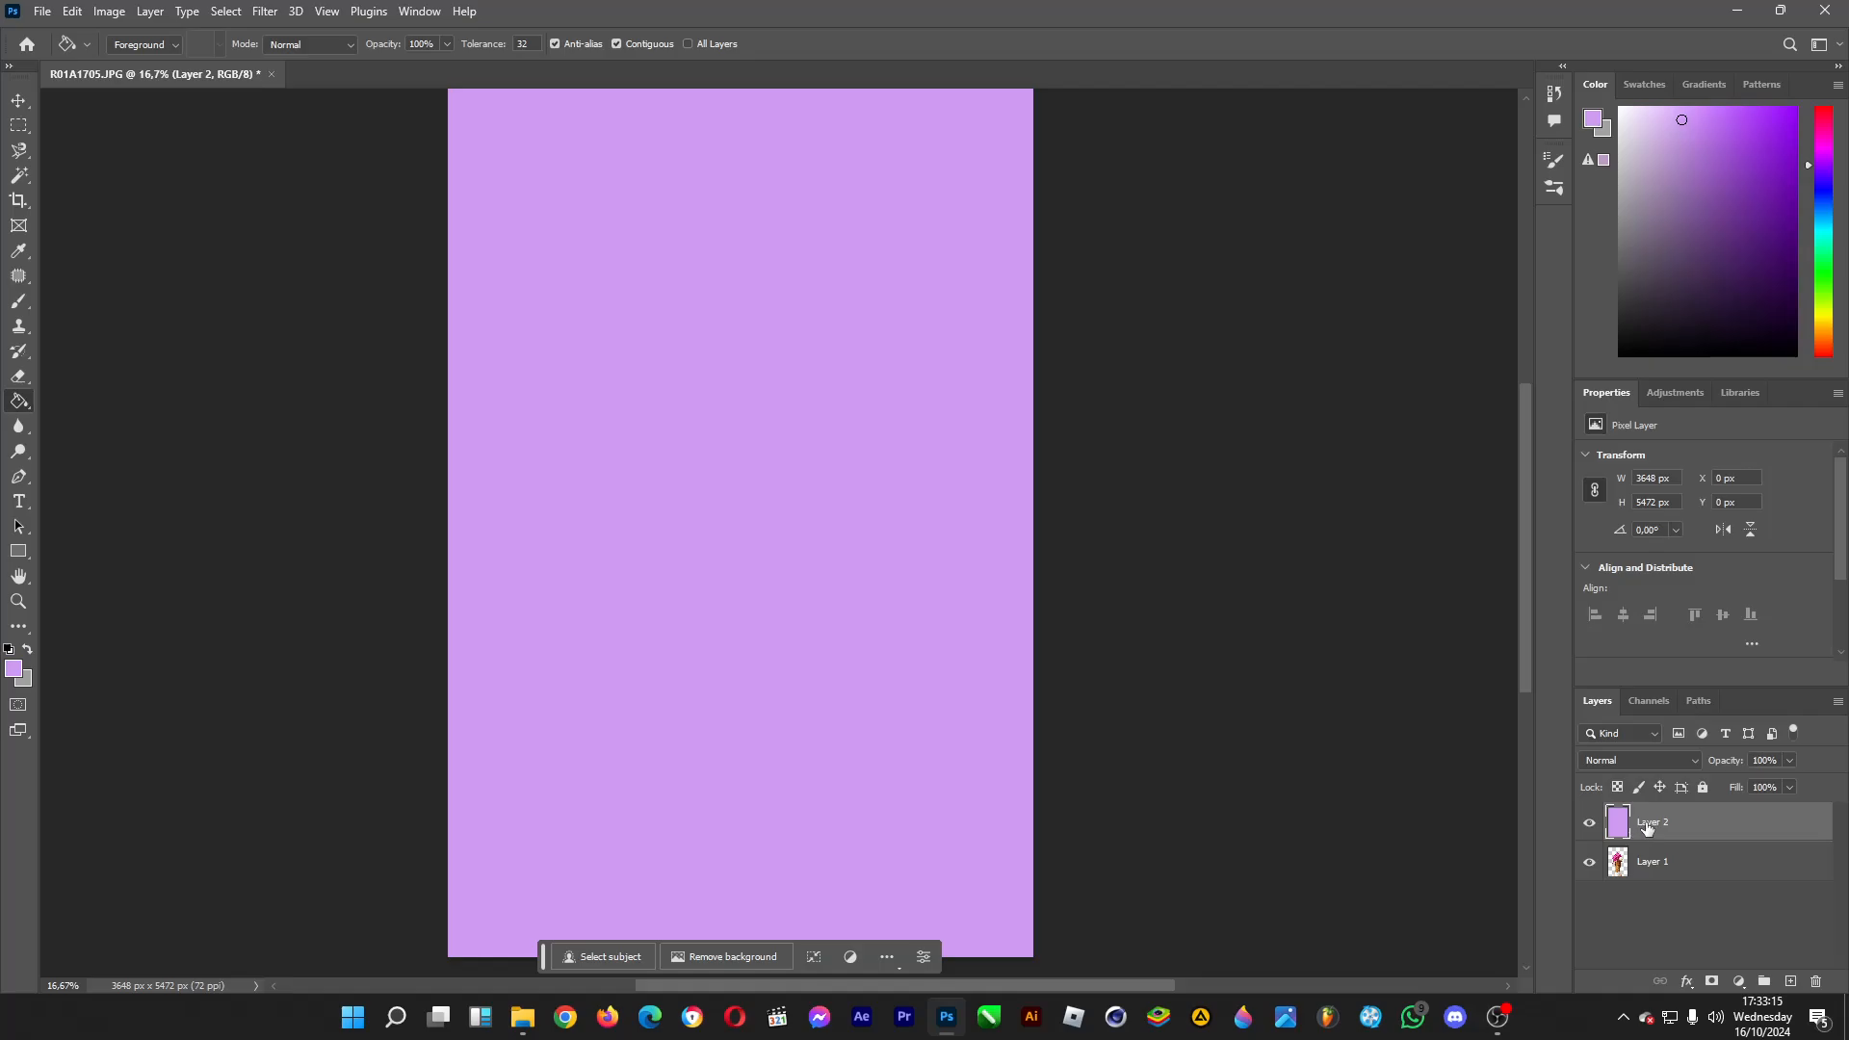
pyautogui.moveTo(1675, 828); pyautogui.dragTo(1693, 884)
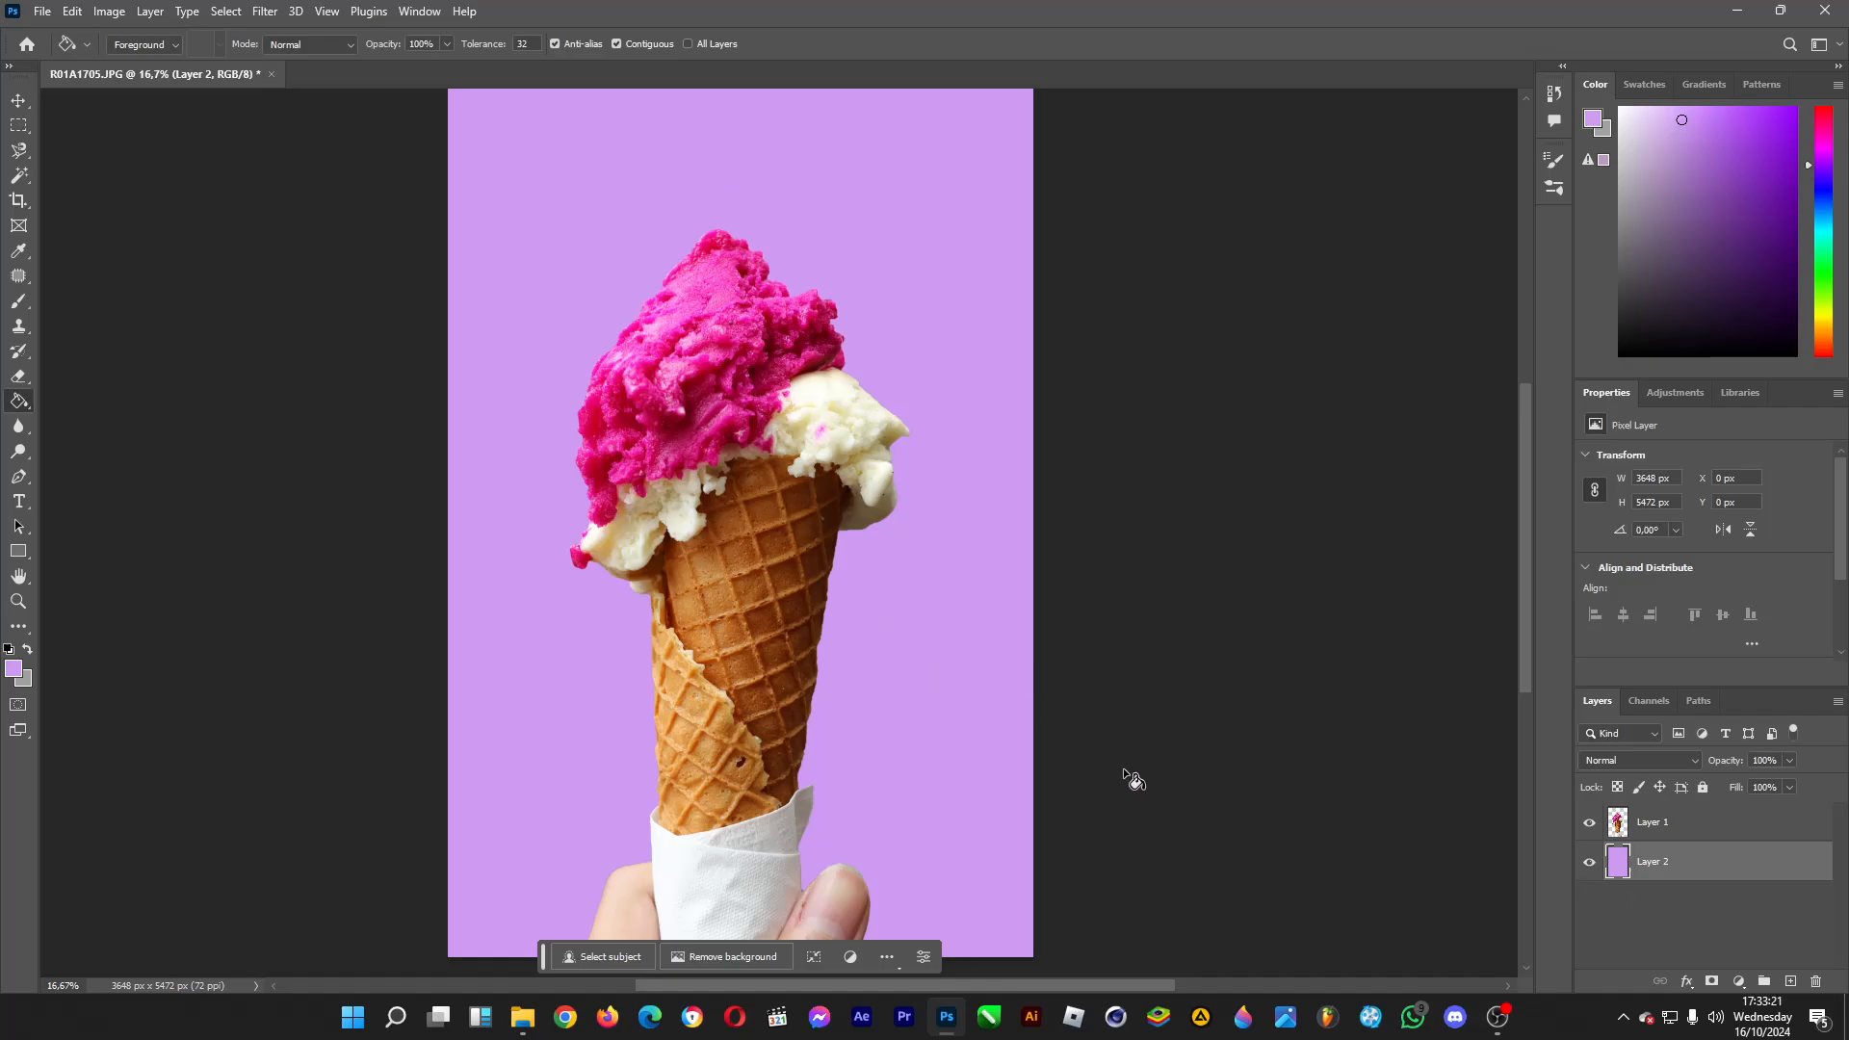
# Apply a Hue/Saturation adjustment to Layer 2 with the hue set to +80.
pyautogui.click(149, 12)
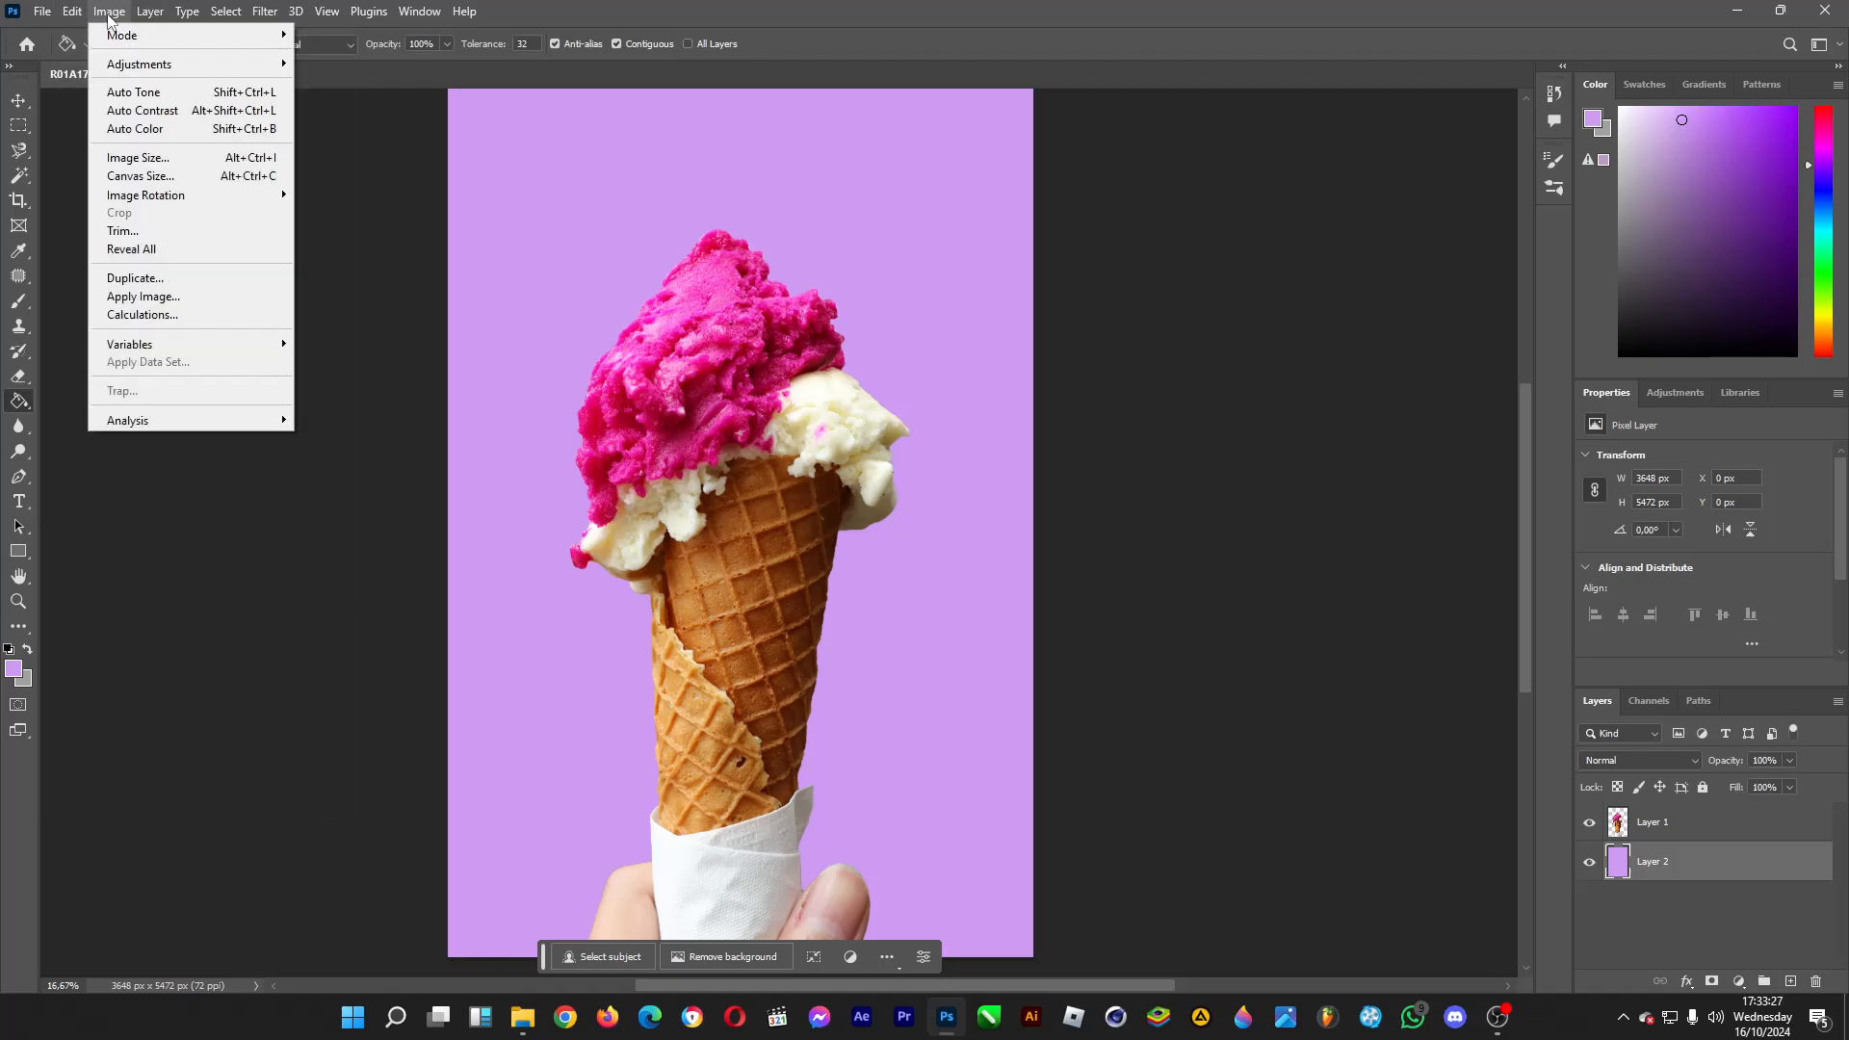
pyautogui.moveTo(135, 63)
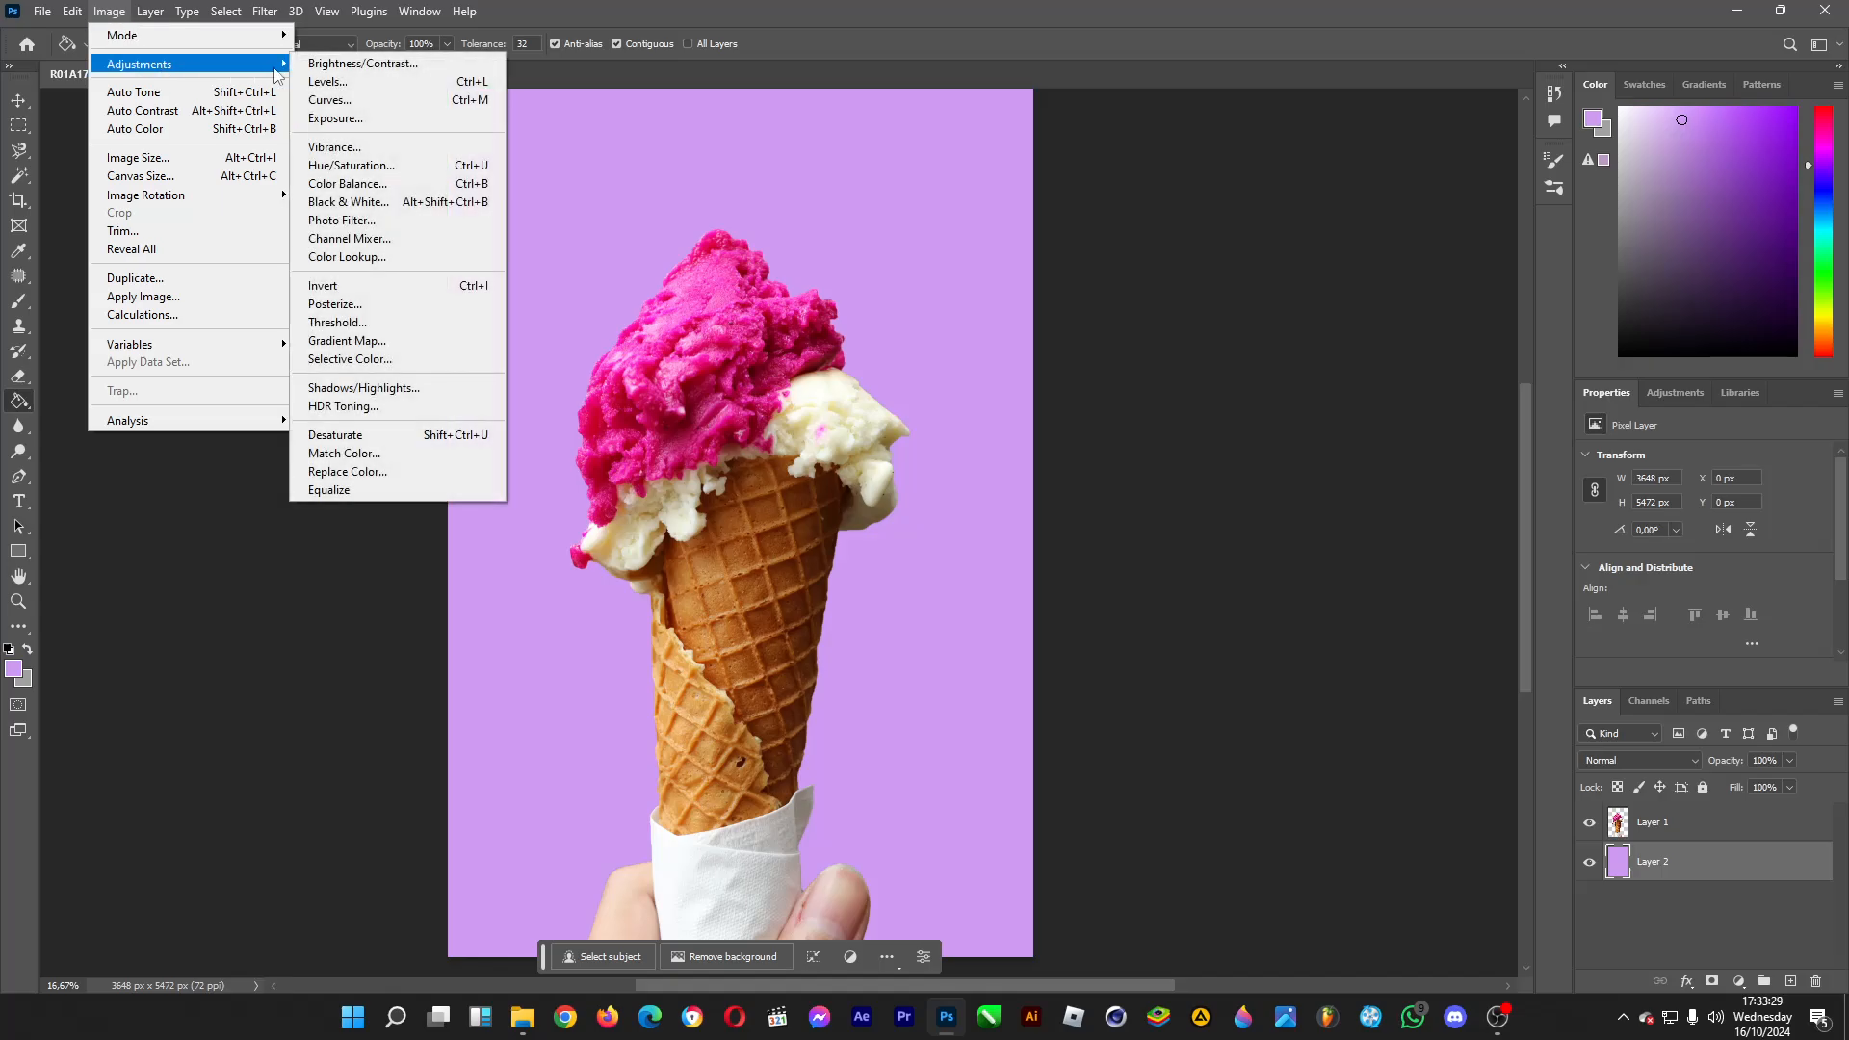
pyautogui.click(426, 171)
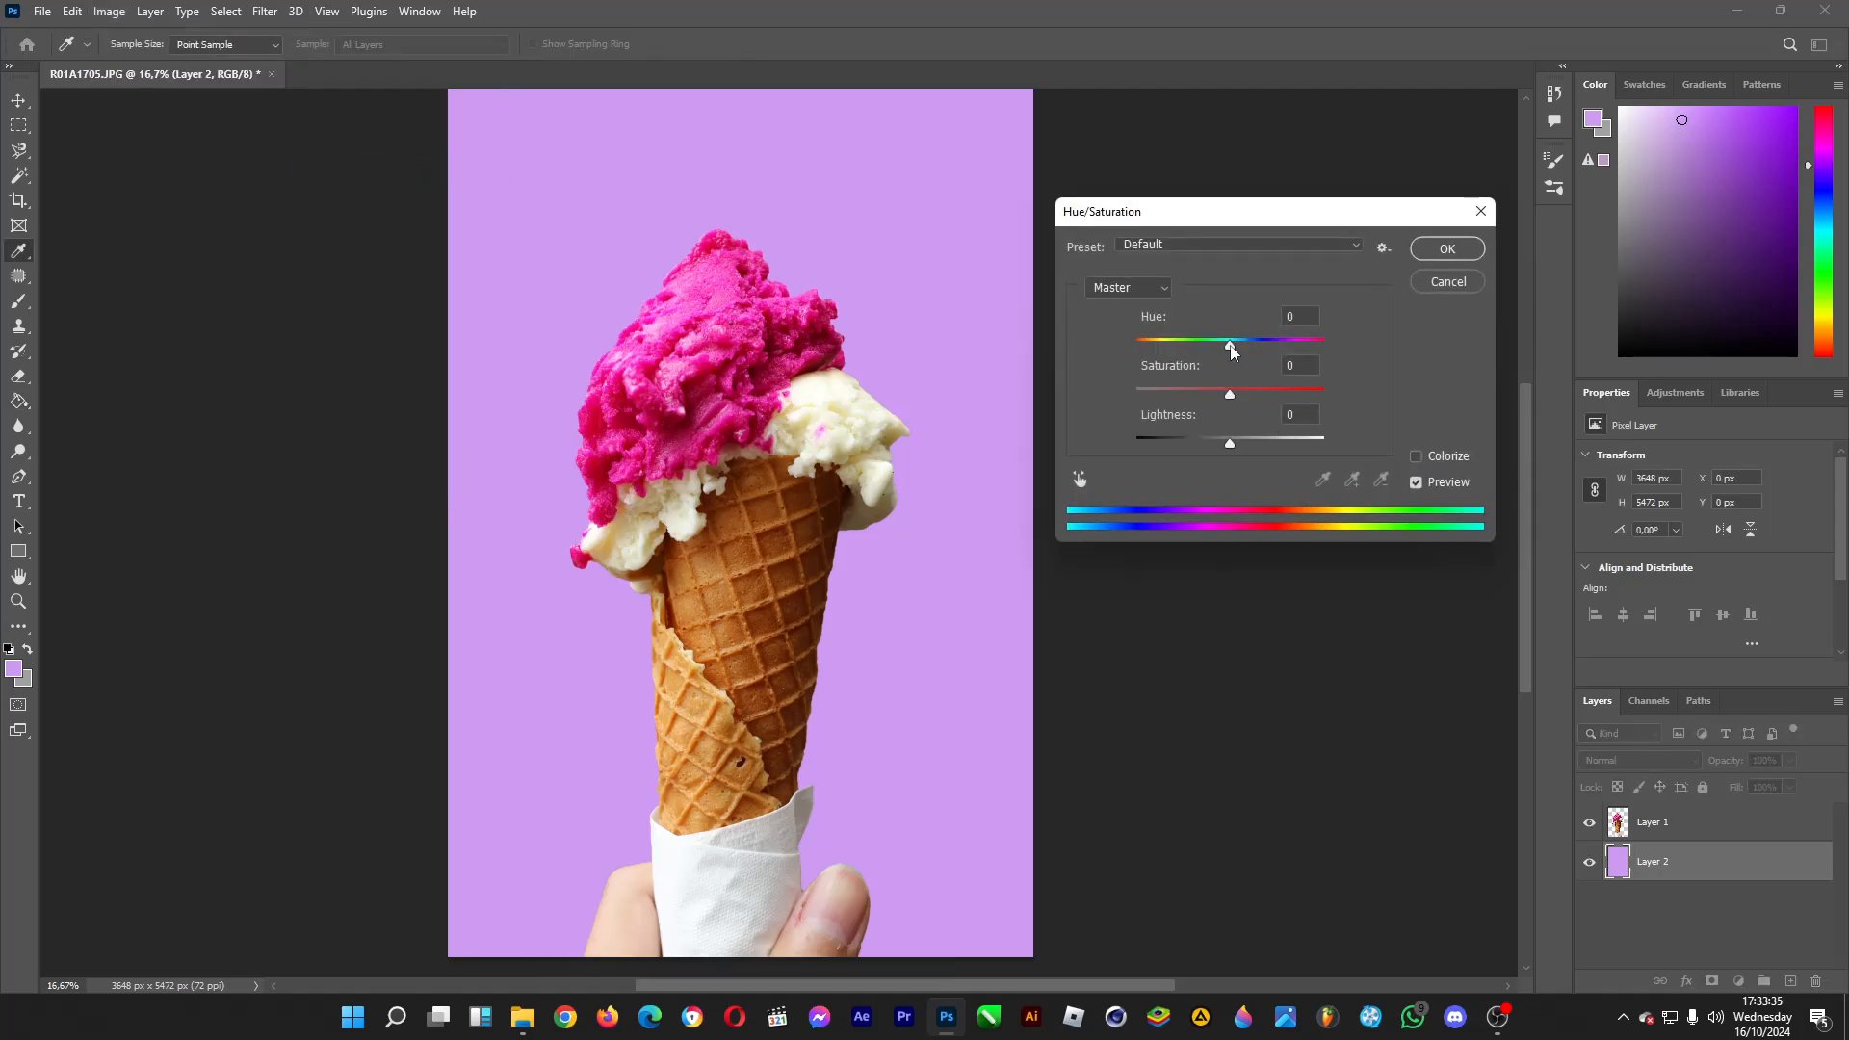
pyautogui.moveTo(1231, 347); pyautogui.dragTo(1289, 347)
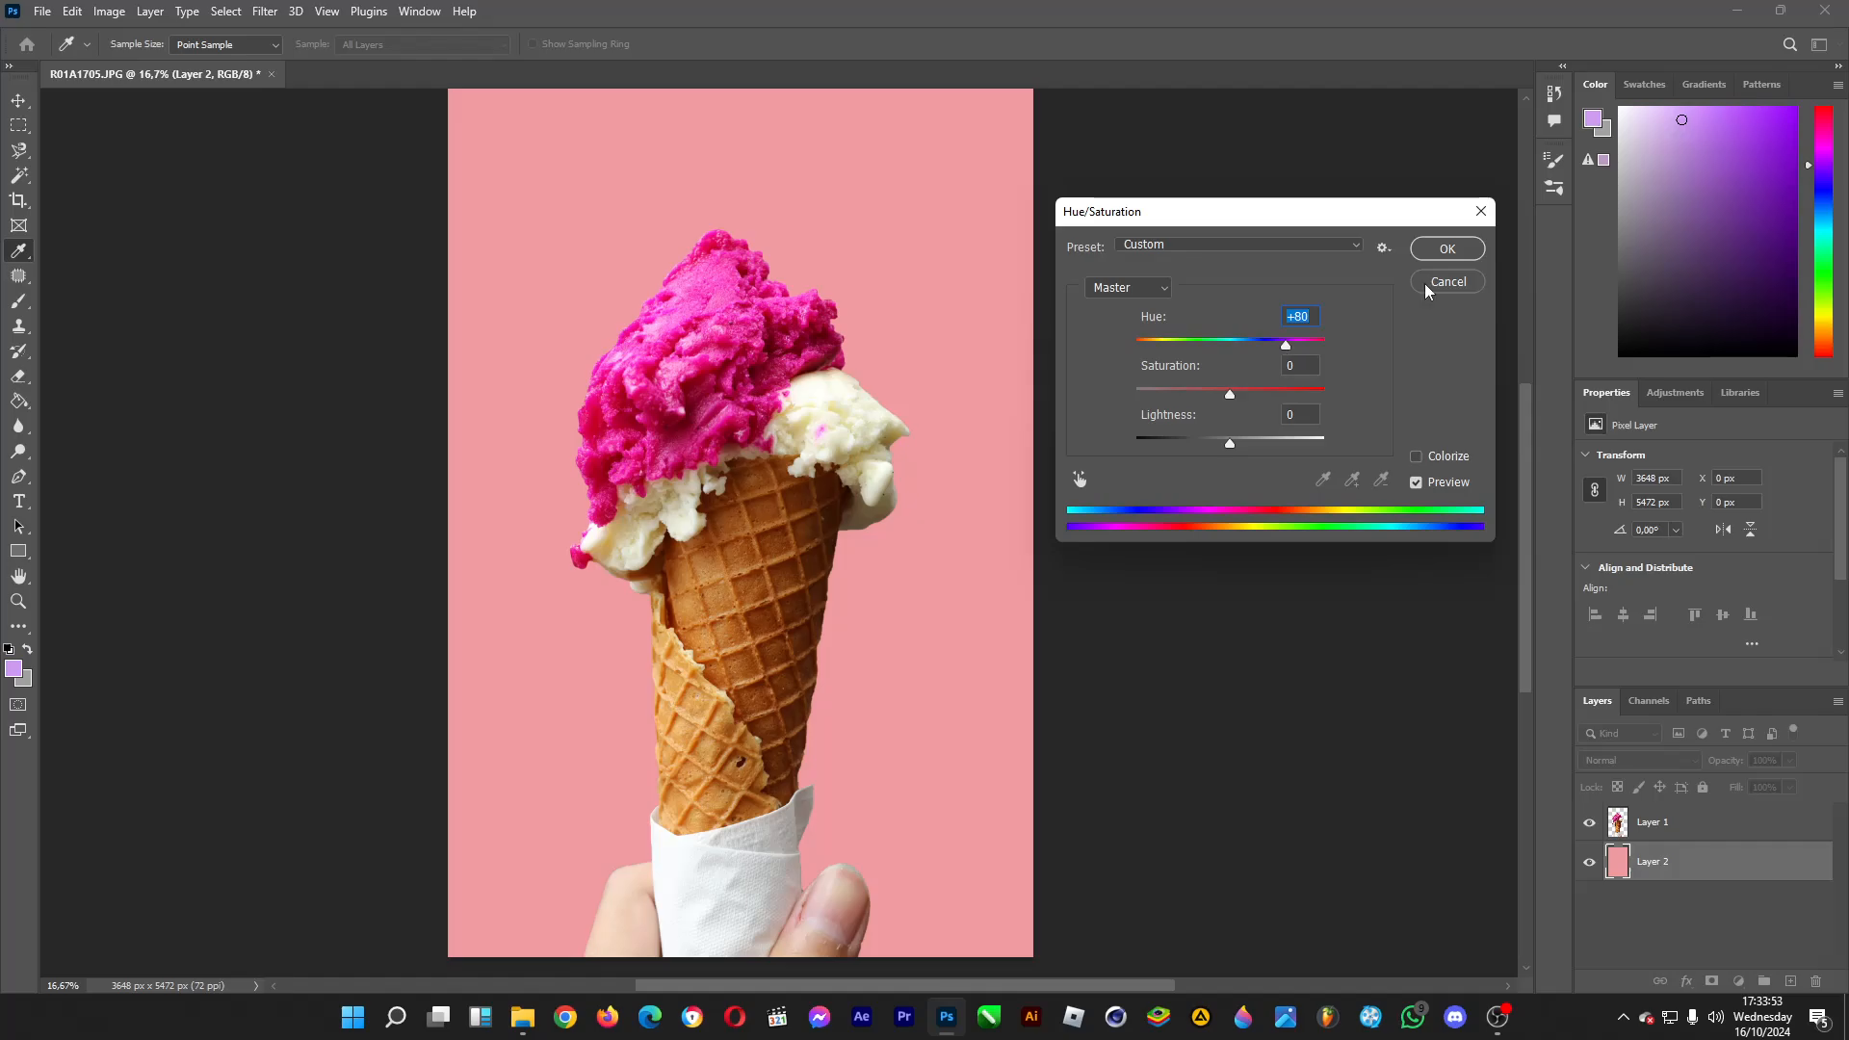
pyautogui.click(1447, 248)
pyautogui.press('g')
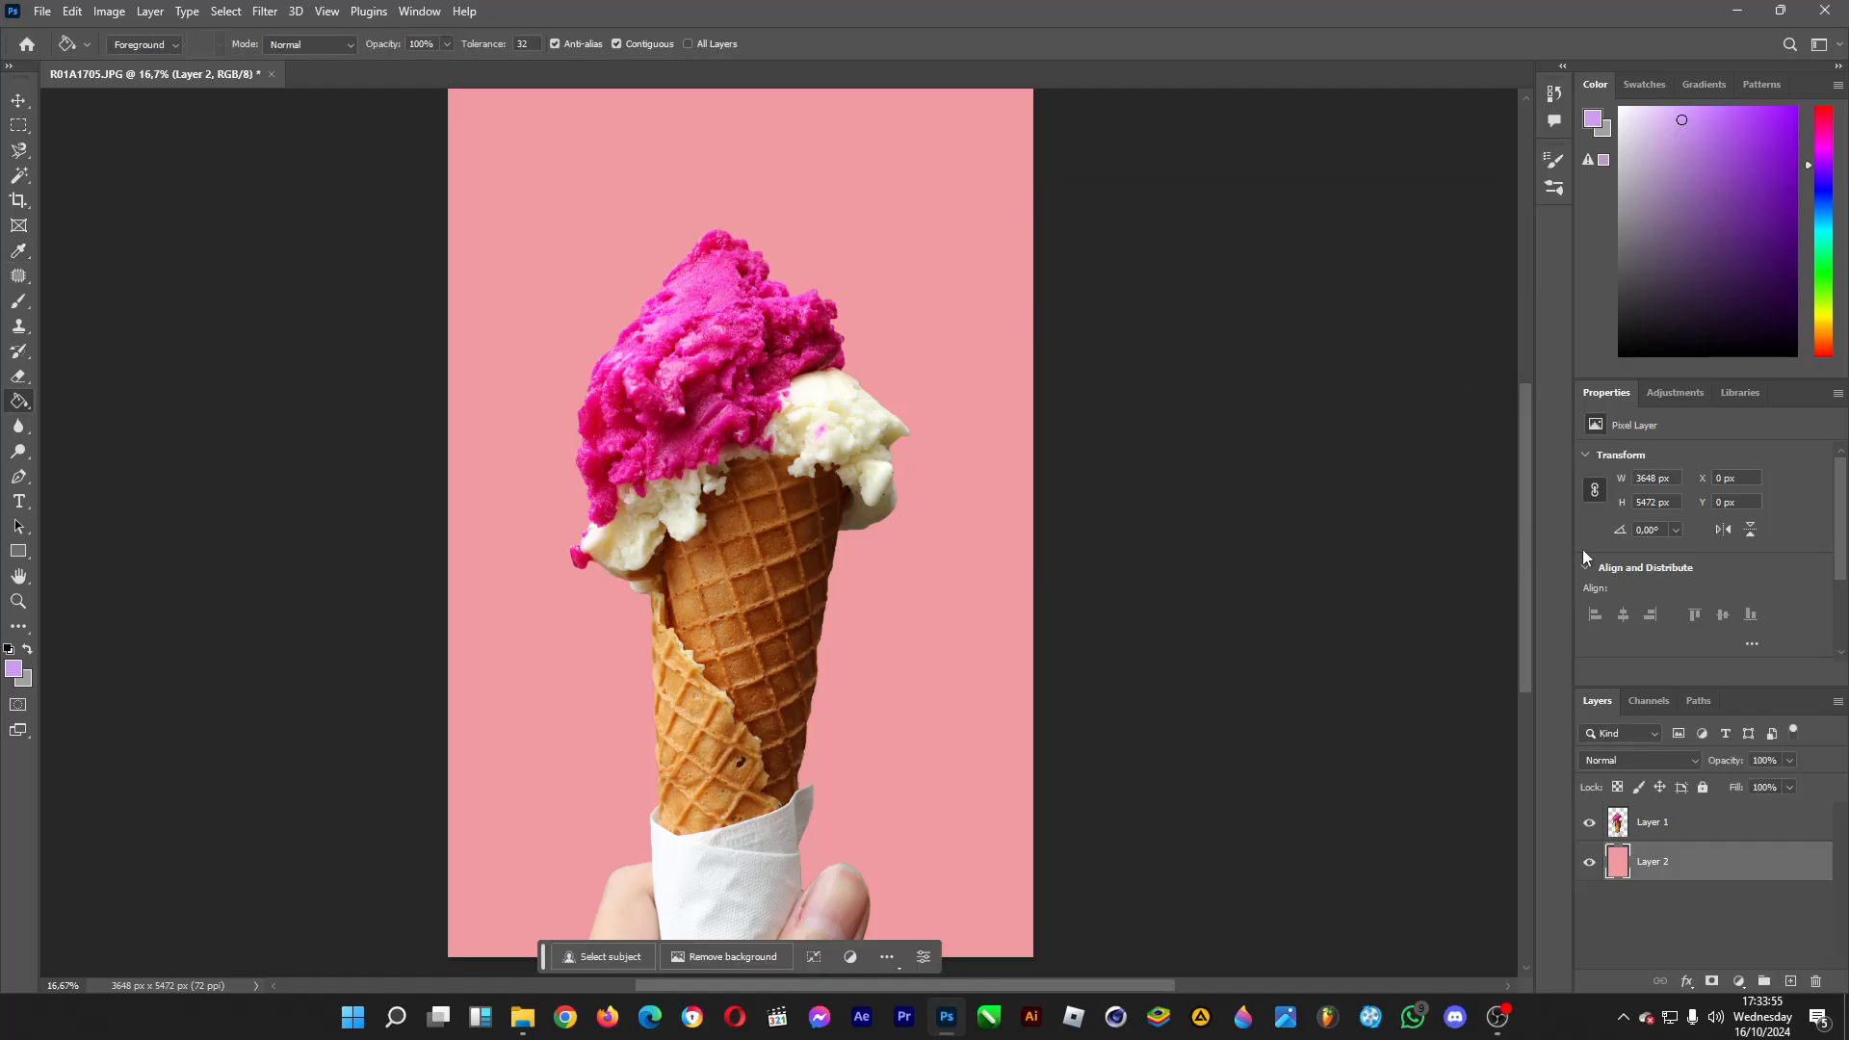